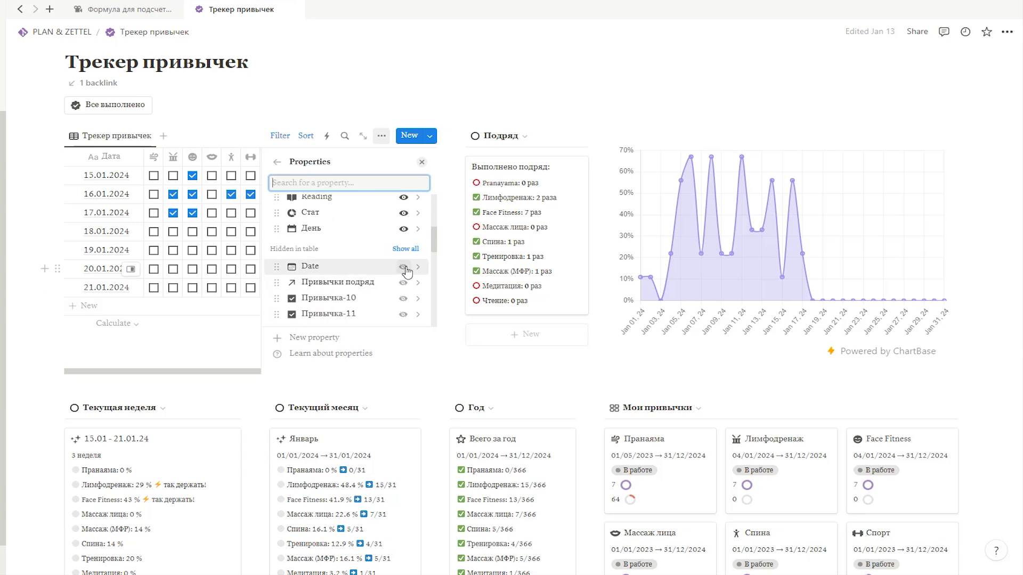
Step: Close the property list and hide the Date column in the Трекер привычек table
left_click(422, 162)
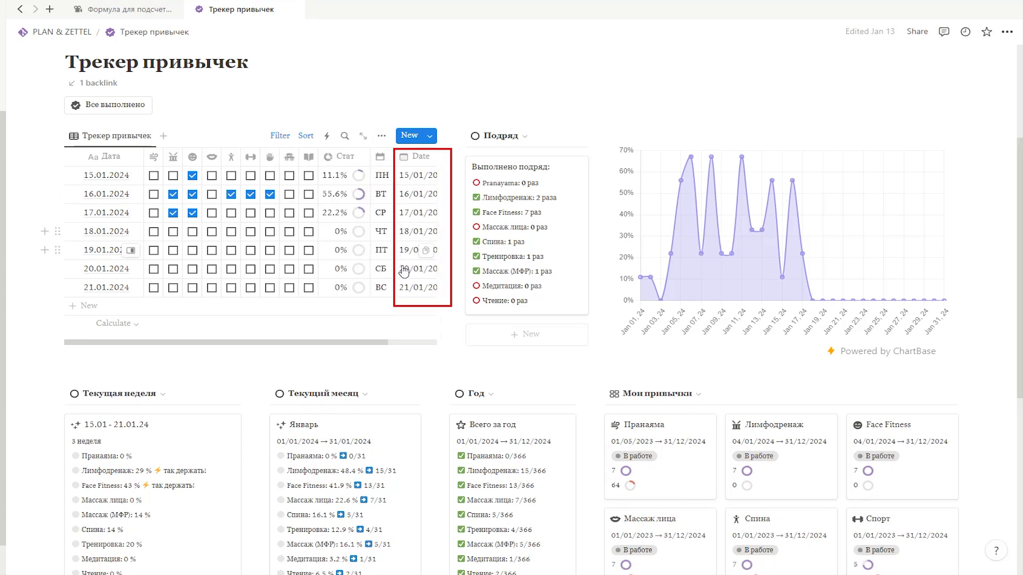
left_click(418, 156)
left_click(416, 276)
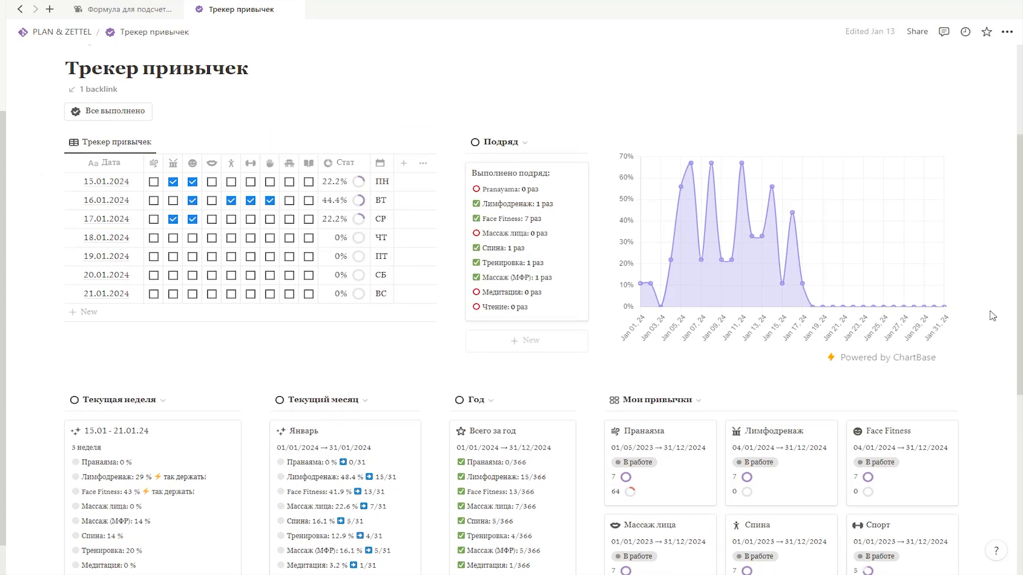
Step: Test the Лимфодренаж streak by toggling its checkboxes, ending with 16.01.2024 and 17.01.2024 checked and 15.01.2024 cleared
left_click(173, 201)
left_click(174, 201)
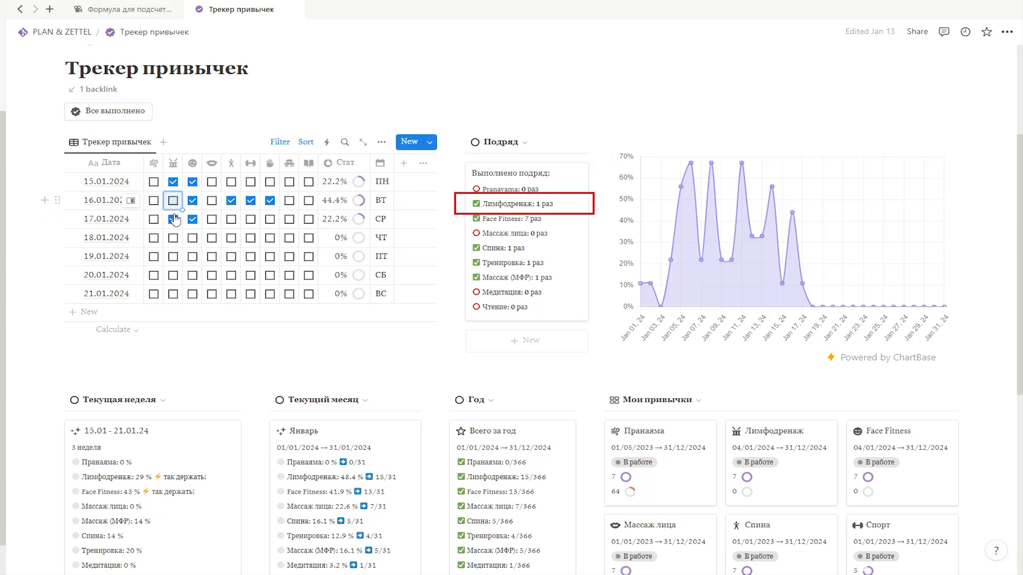
left_click(173, 219)
left_click(173, 201)
left_click(173, 219)
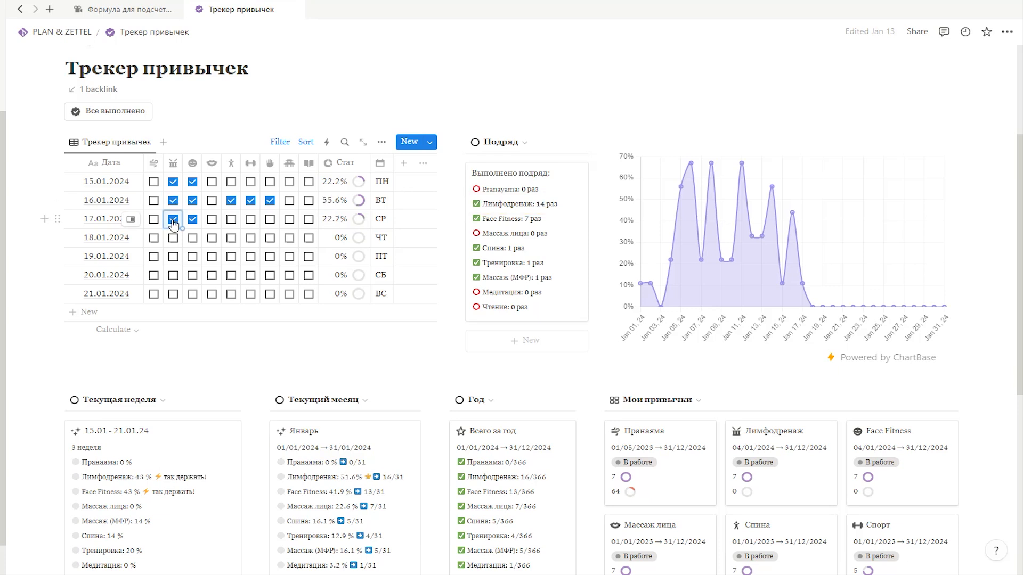
left_click(173, 181)
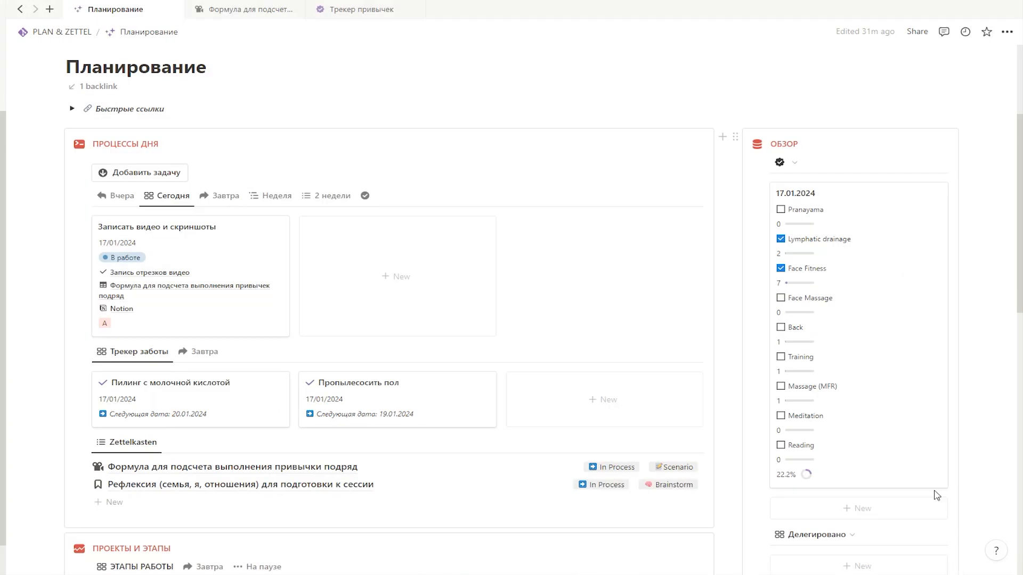
Step: Mark Face Massage and Back as done on the 17.01.2024 card in ОБЗОР, keeping Face Fitness checked, and close the Планирование page
left_click(781, 269)
left_click(781, 269)
left_click(781, 298)
left_click(781, 327)
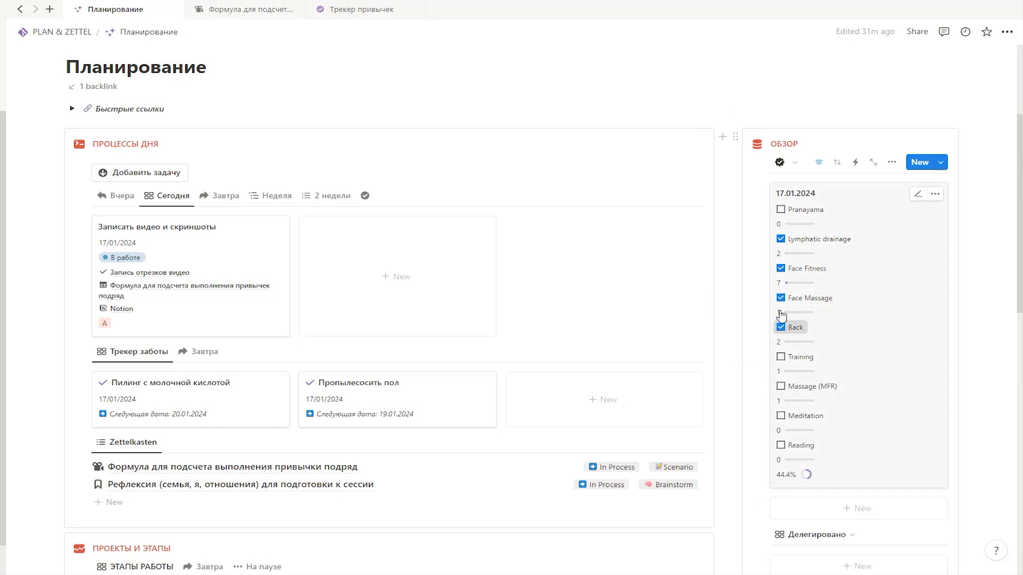
key("ctrl+w")
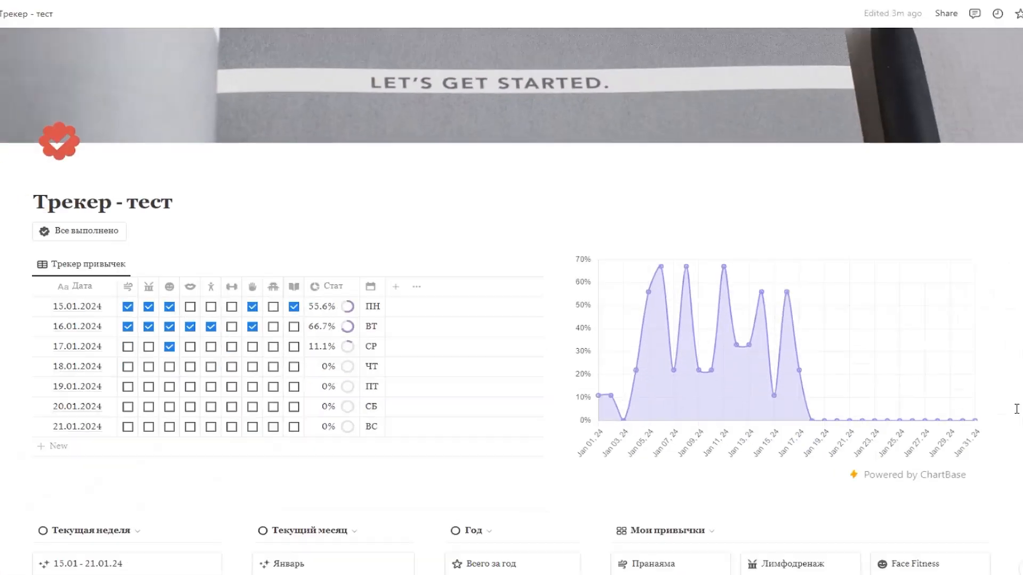
Step: Open the Общая статистика page and insert an inline database titled Подряд below the Год table
scroll(957, 397, "down", 8)
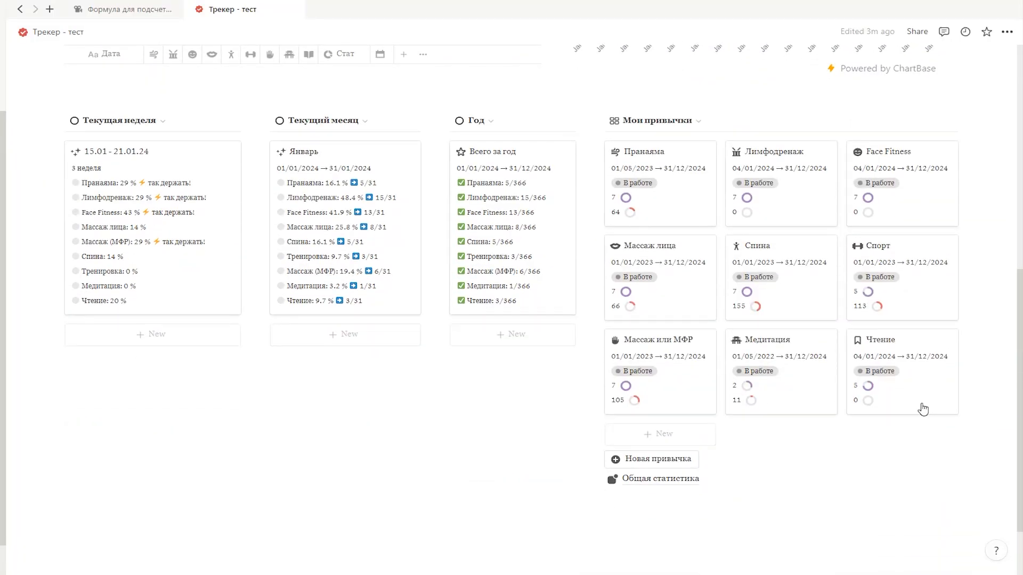
left_click(673, 485)
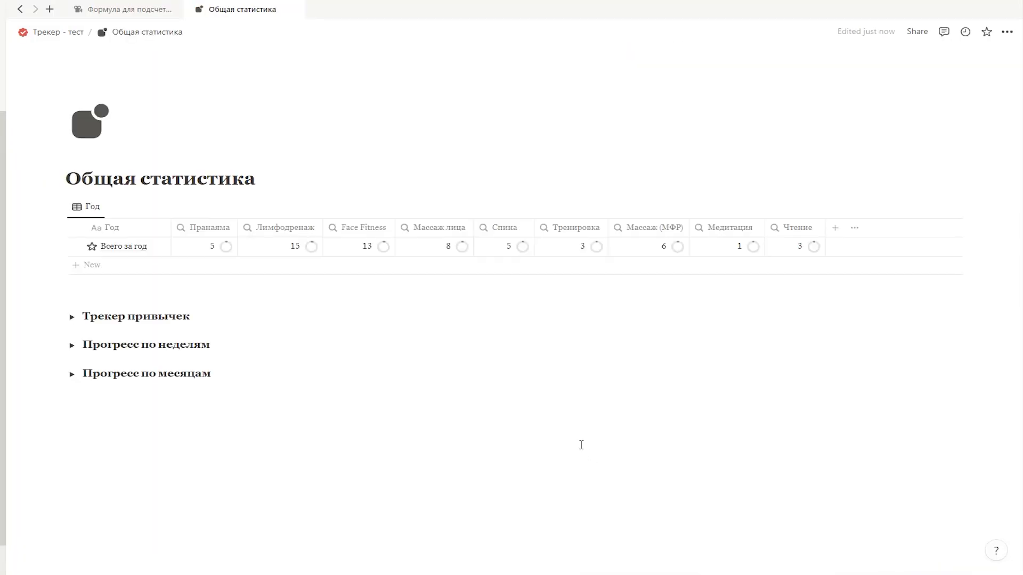
left_click(45, 206)
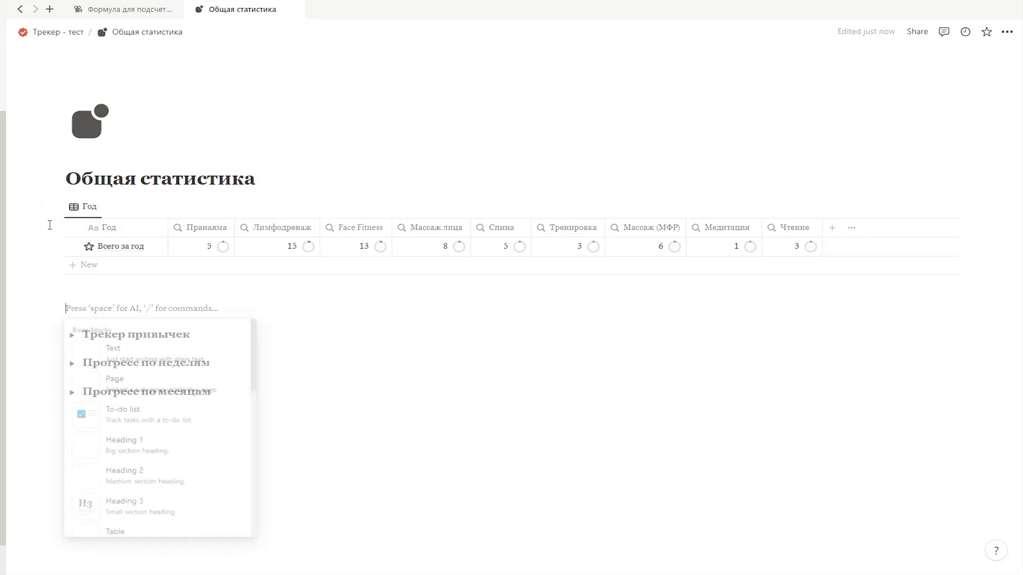
type("/da")
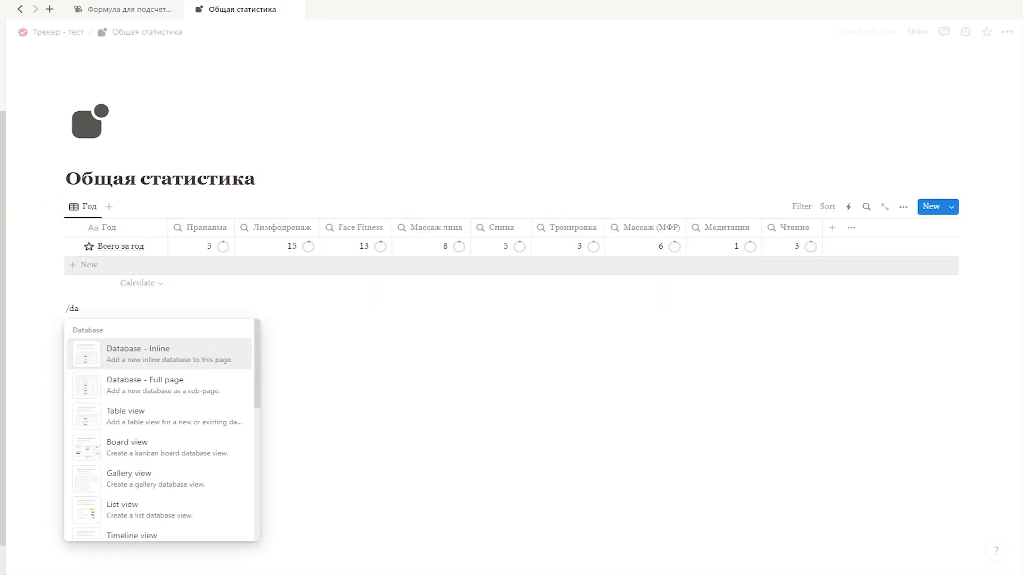
left_click(156, 354)
type("П")
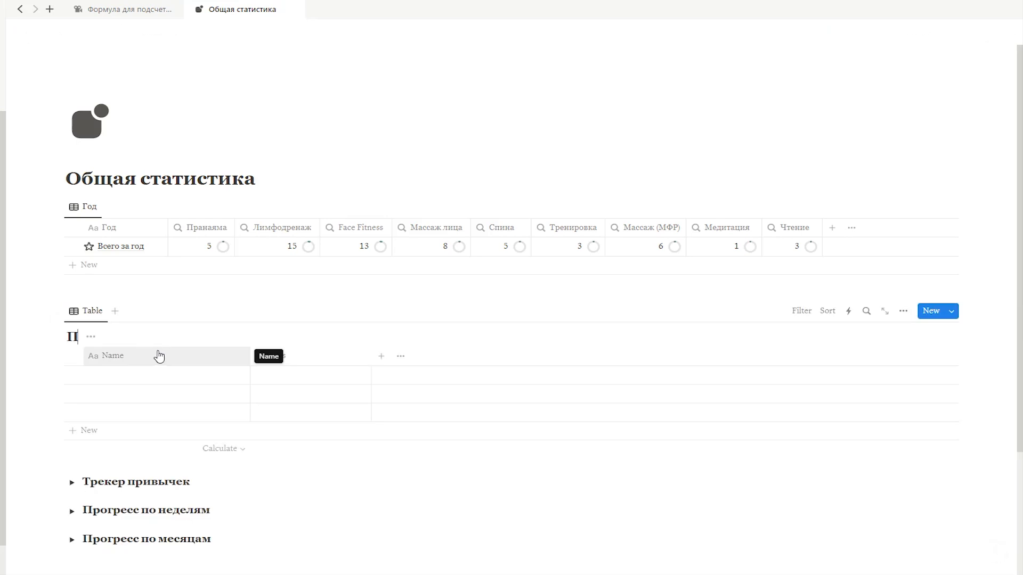
type("одряд")
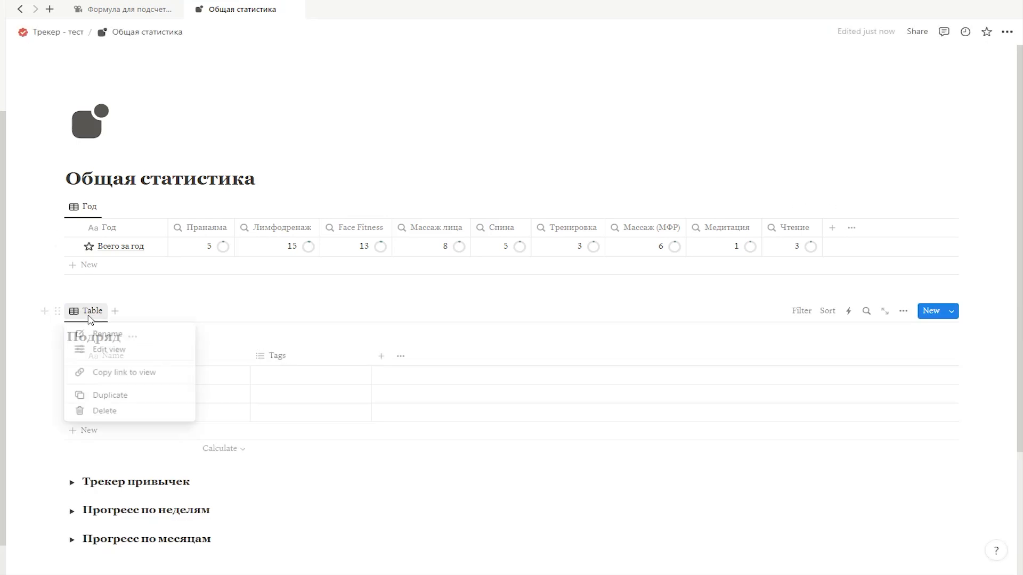
Step: Rename the new database's table view to Подряд and hide the database title
left_click(86, 312)
type("Подряд")
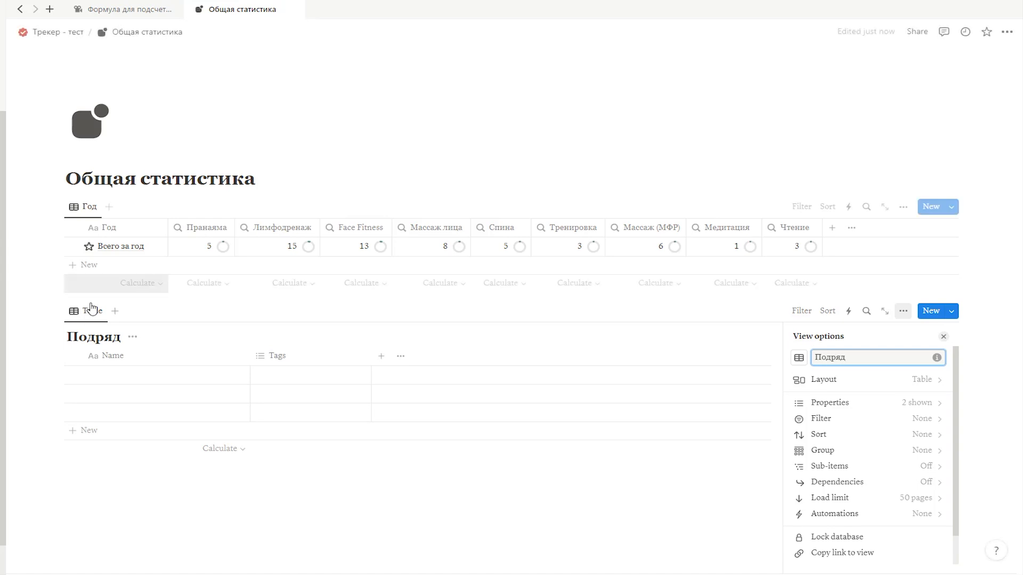
left_click(133, 336)
left_click(119, 396)
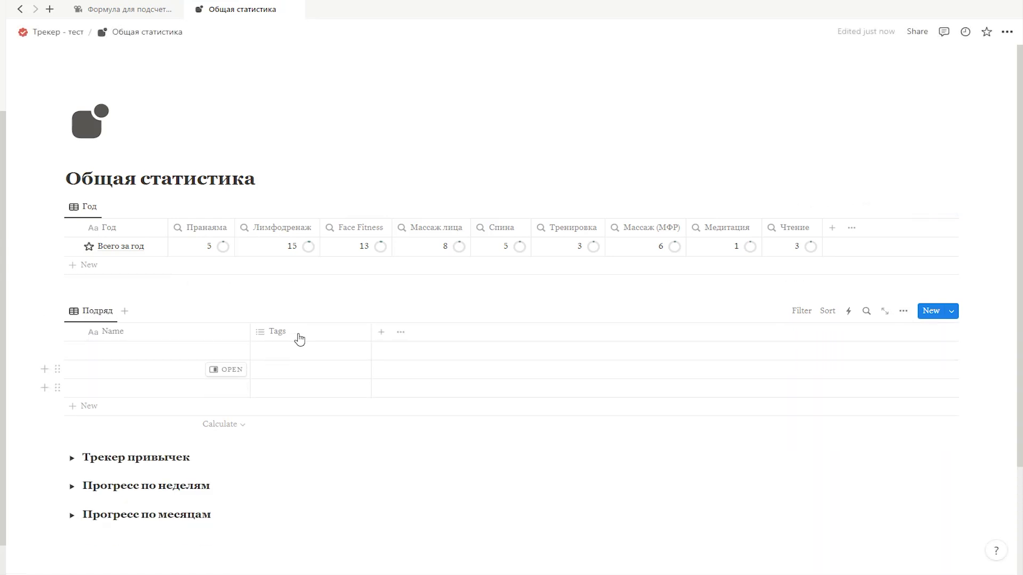
Step: Delete the Tags property and the last two empty rows from the Подряд table
left_click(296, 332)
left_click(301, 501)
key("Return")
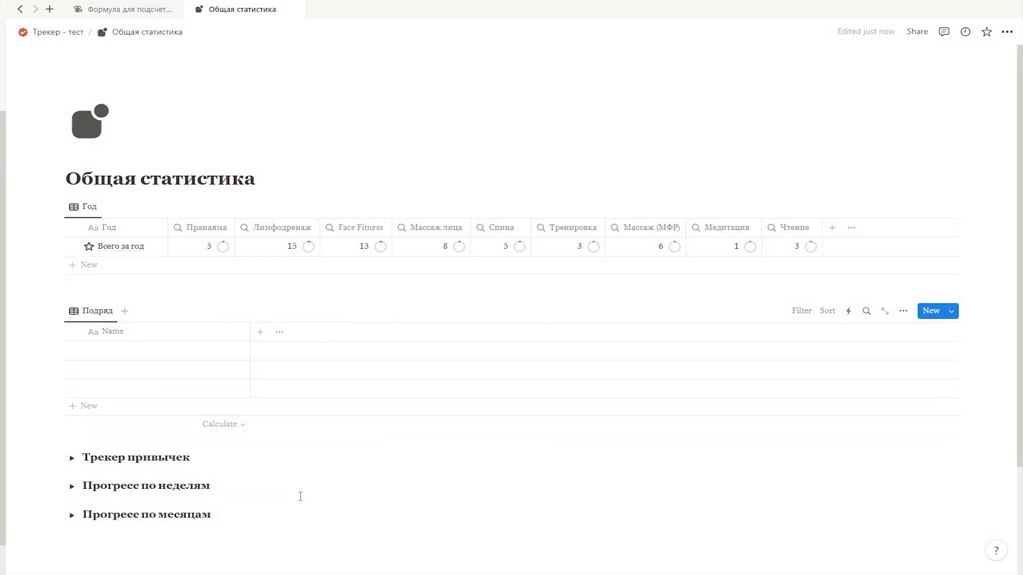
left_click(72, 369)
left_click(72, 388)
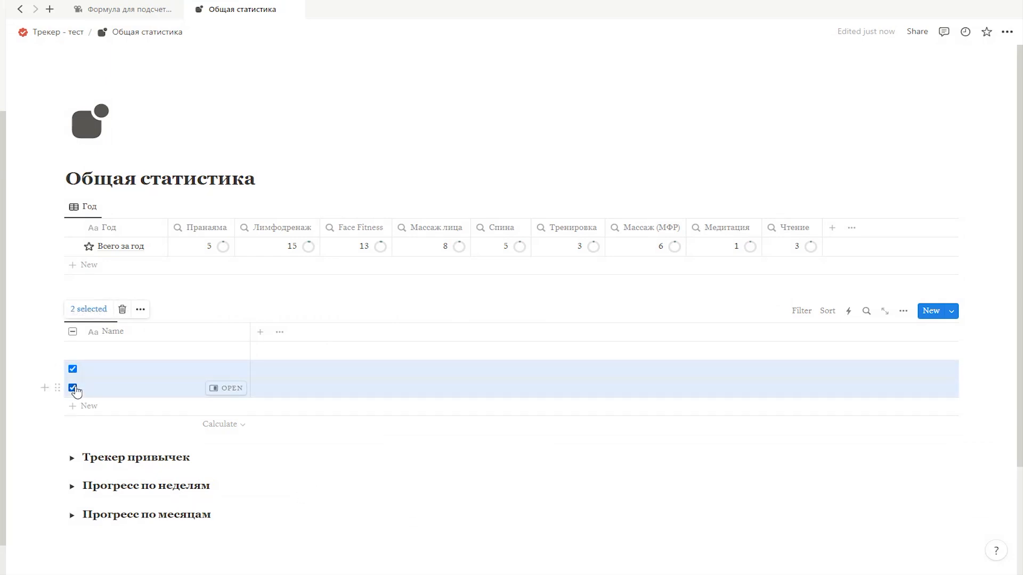
key("Delete")
Step: Name the remaining row of the Подряд table "Выполнено подряд:"
left_click(94, 351)
type("выполнено подряд:")
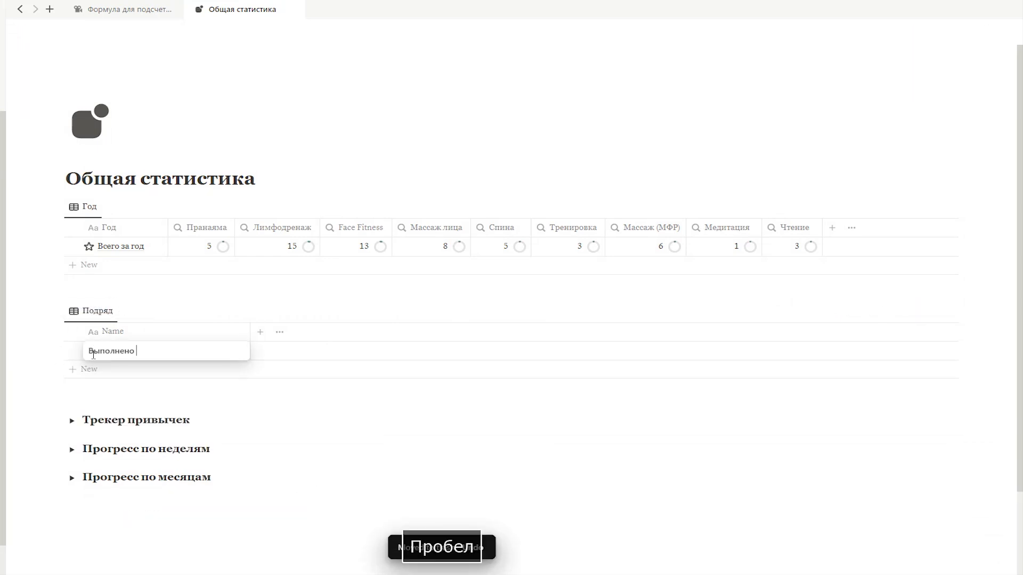
key("Escape")
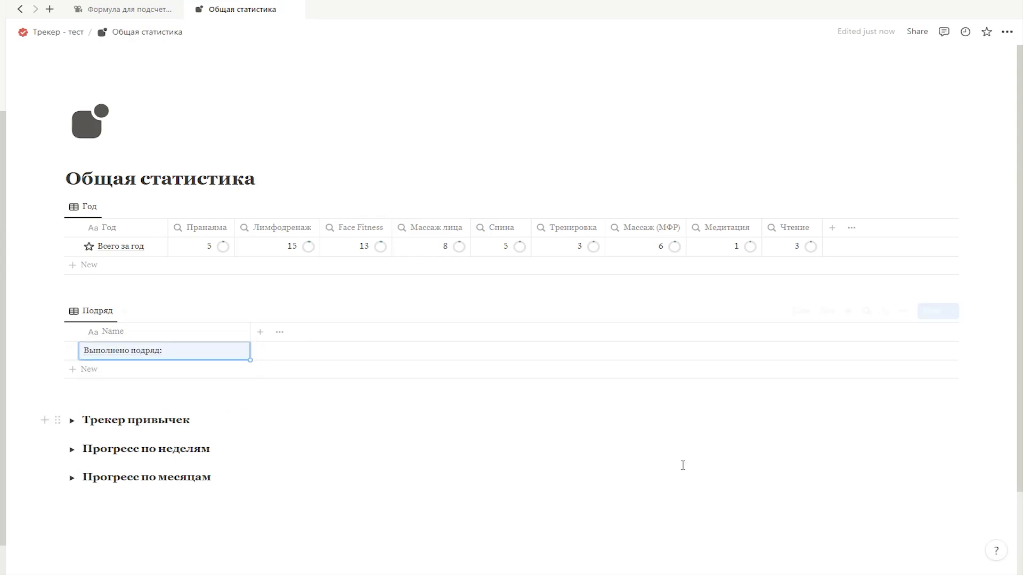
left_click(959, 568)
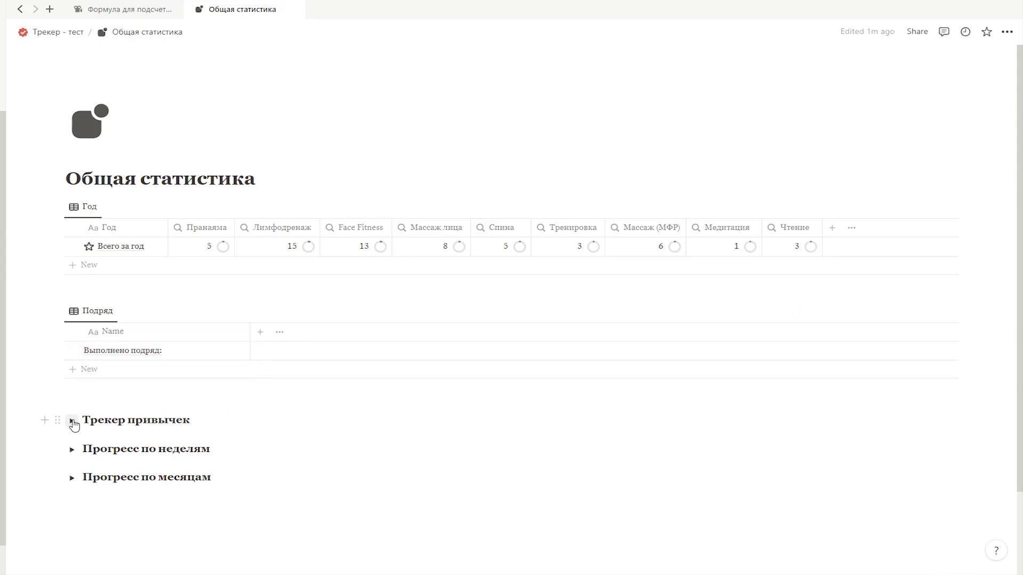
Step: Expand the Трекер привычек section and add a relation in Подряд to the test page's Трекер привычек 2024 database, shown on both databases
scroll(416, 389, "down", 2)
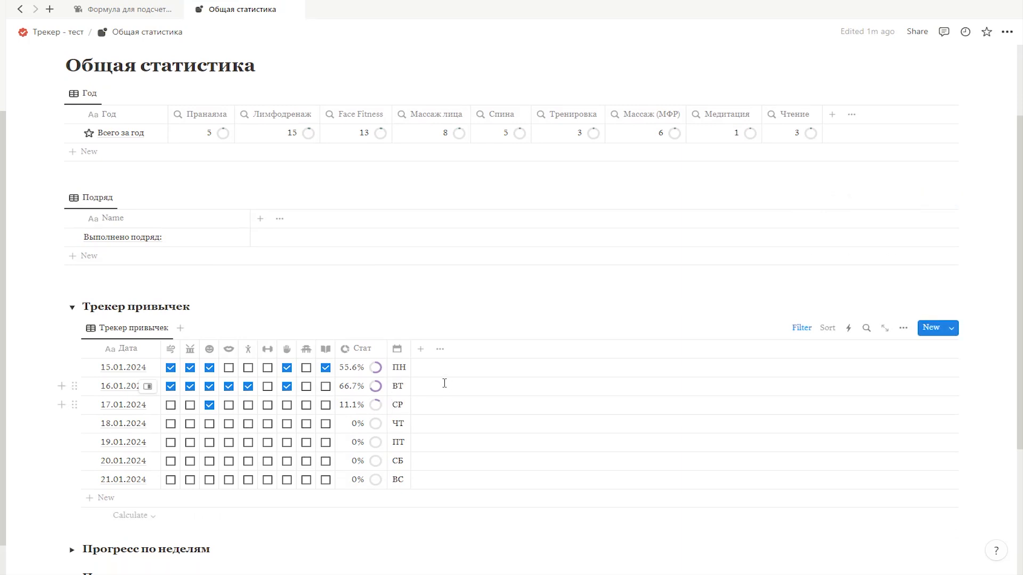
left_click(260, 218)
scroll(842, 335, "down", 1)
scroll(844, 339, "down", 3)
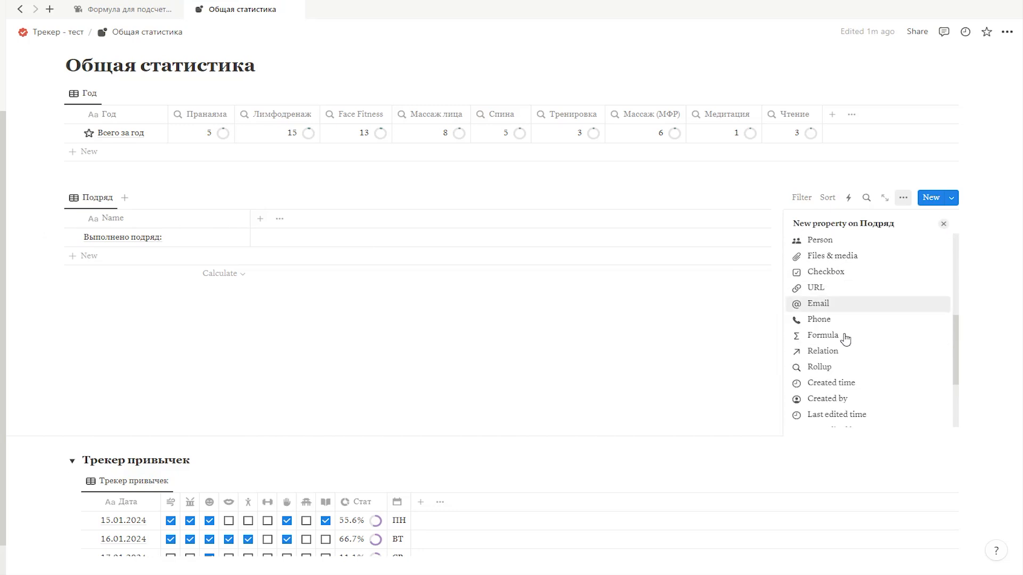
left_click(838, 353)
type("Трекер привычек")
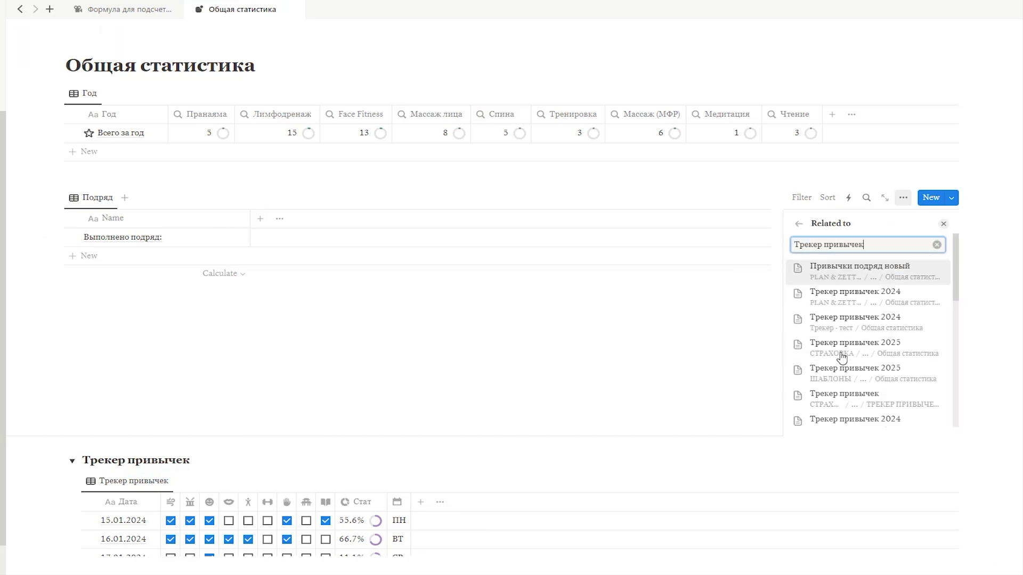
left_click(840, 322)
left_click(875, 366)
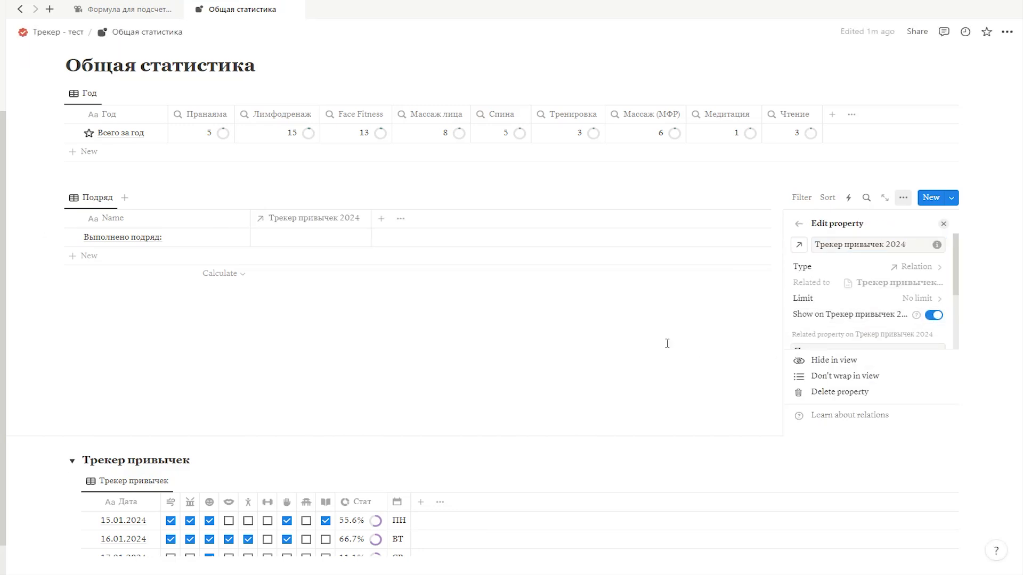
left_click(943, 224)
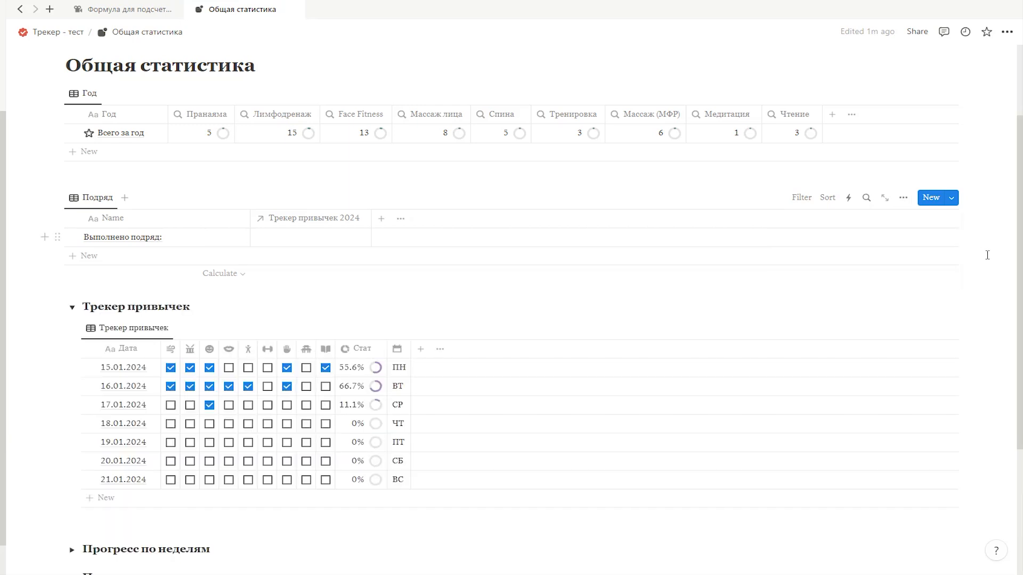
Step: Show the Подряд relation property in the Трекер привычек table
left_click(440, 349)
scroll(891, 447, "down", 1)
scroll(890, 447, "down", 10)
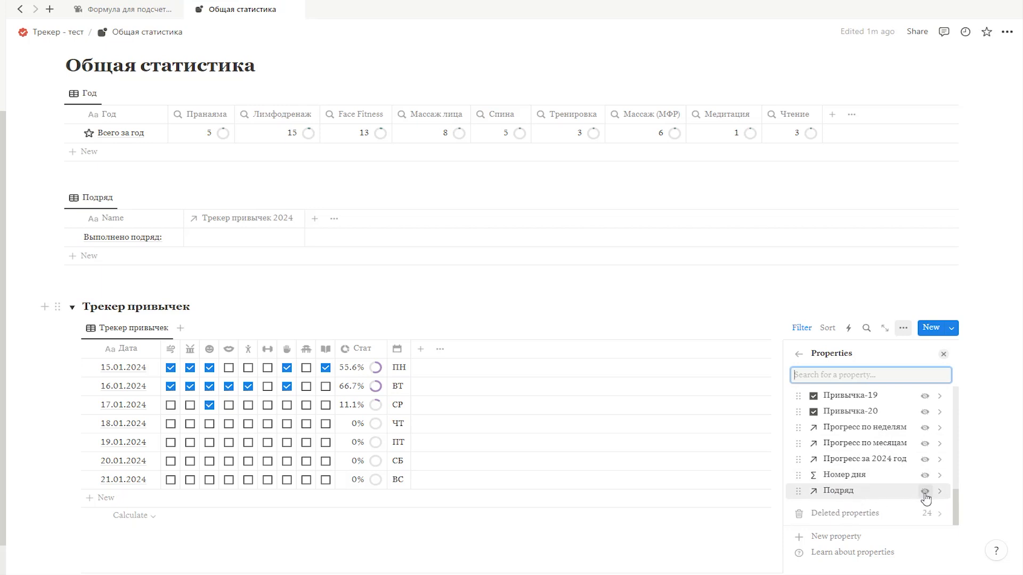
left_click(924, 490)
left_click(943, 354)
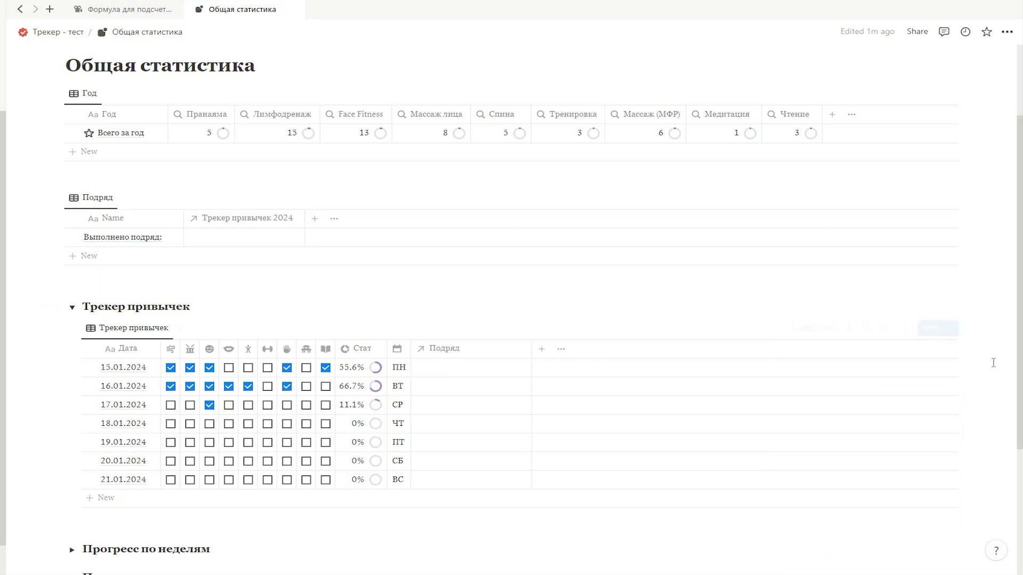
Step: Remove the filter limiting the Трекер привычек table to the current week
left_click(801, 327)
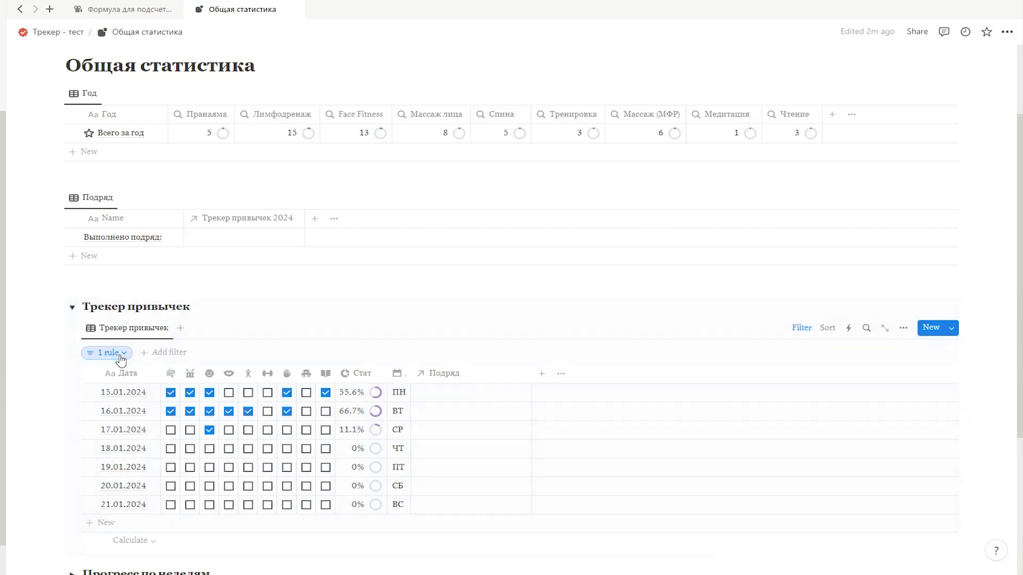
left_click(107, 352)
left_click(298, 380)
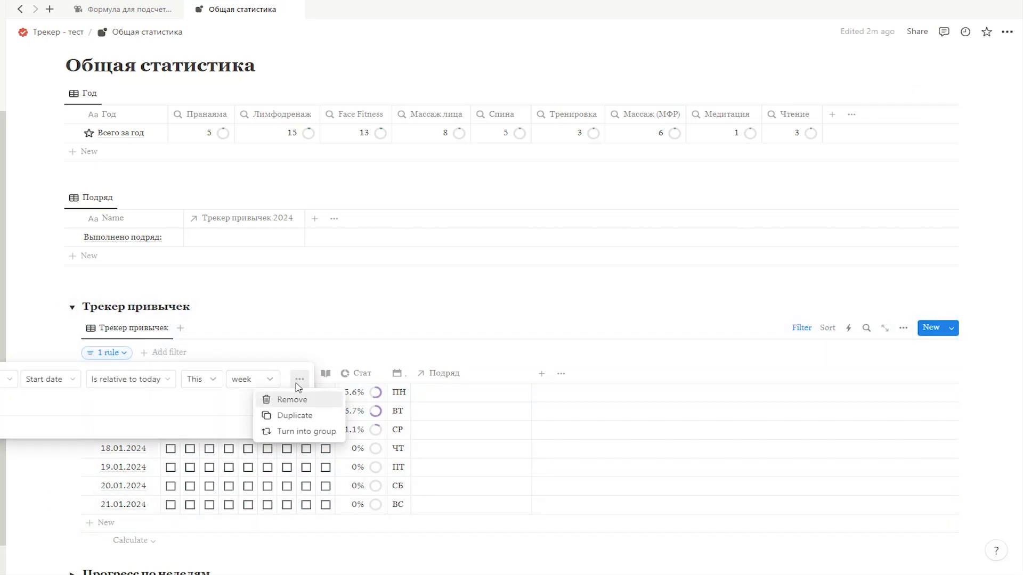
left_click(290, 399)
Step: Link the 01.01.2024 row of Трекер привычек to "Выполнено подряд:" through its Подряд relation
scroll(437, 416, "down", 20)
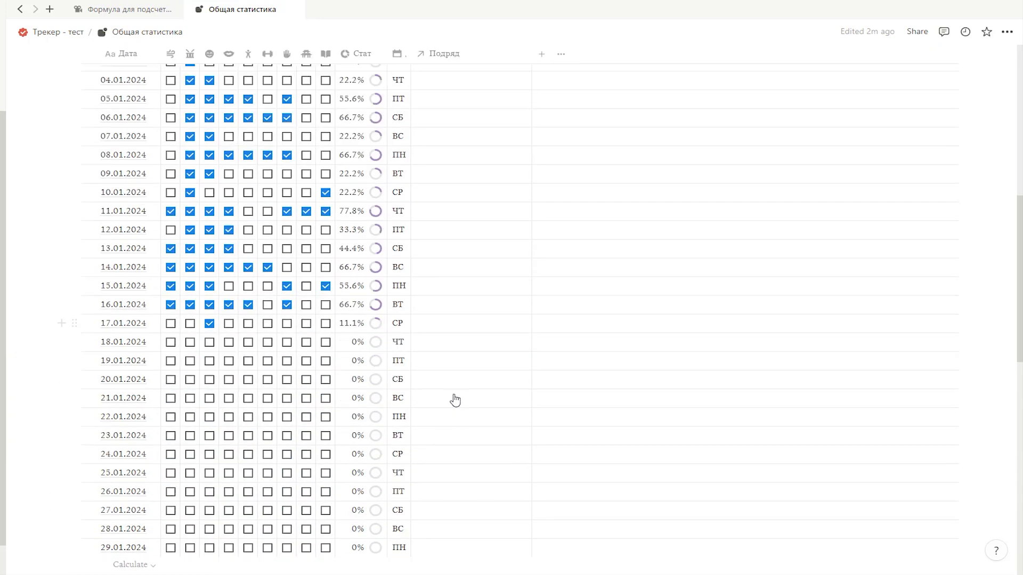
scroll(171, 392, "down", 15)
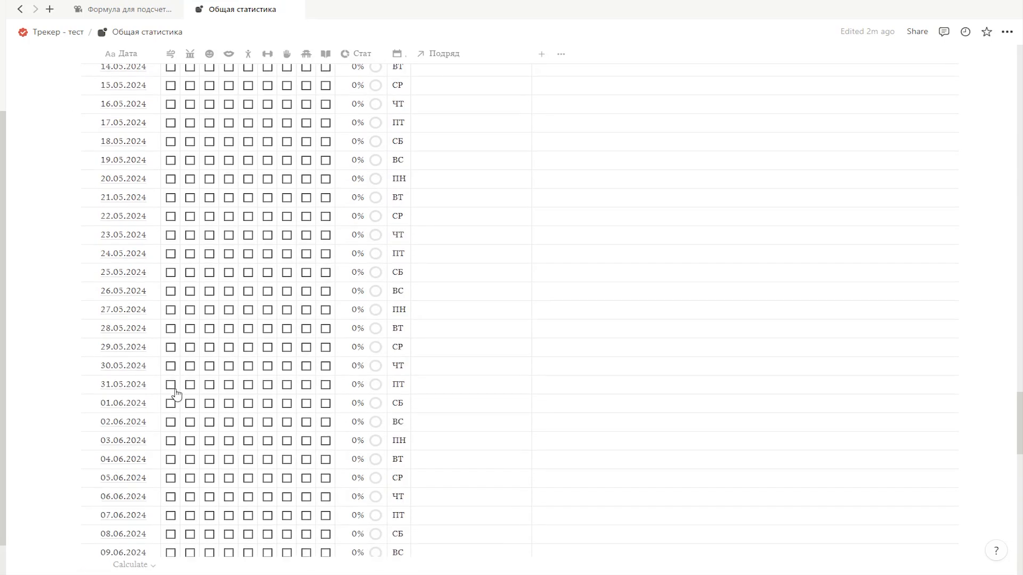
scroll(163, 410, "down", 12)
scroll(164, 410, "down", 12)
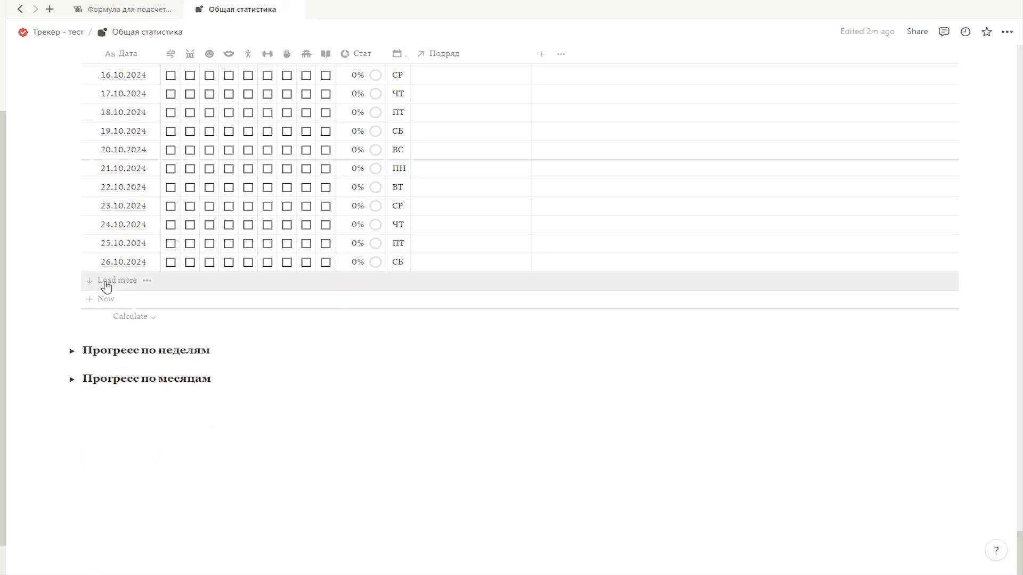
scroll(432, 479, "down", 18)
scroll(601, 349, "up", 20)
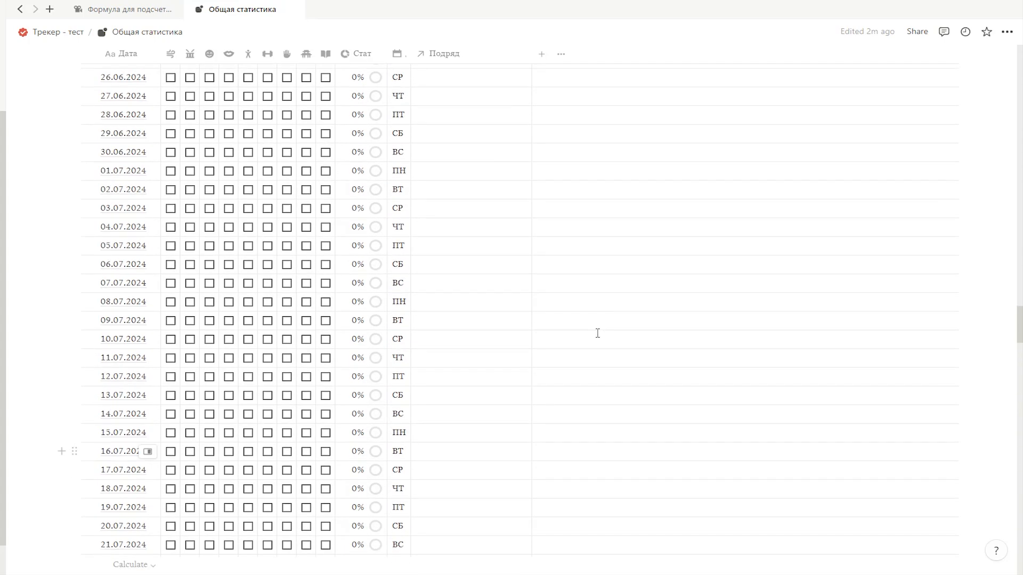
scroll(961, 570, "down", 1)
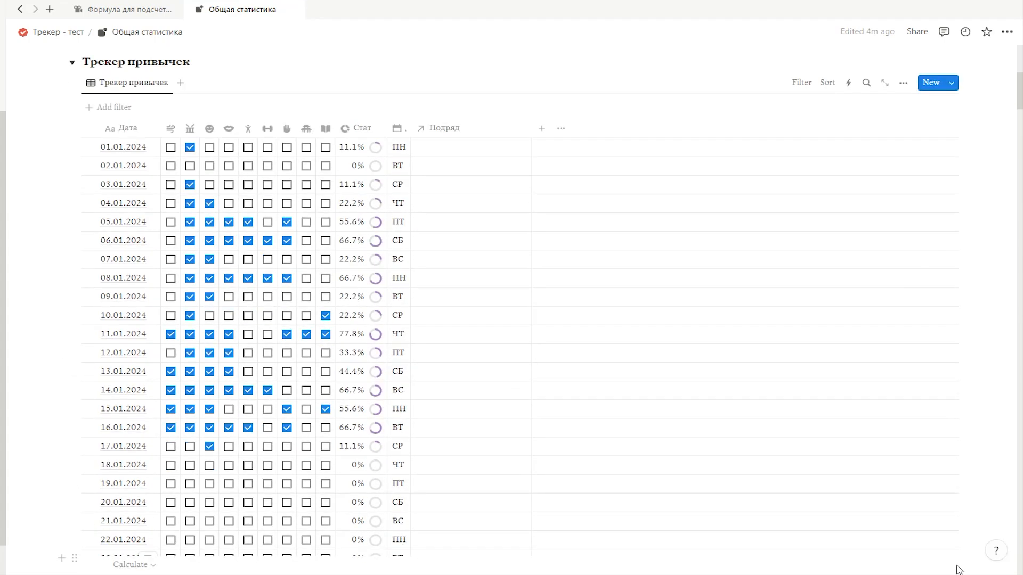
left_click(459, 154)
key("Escape")
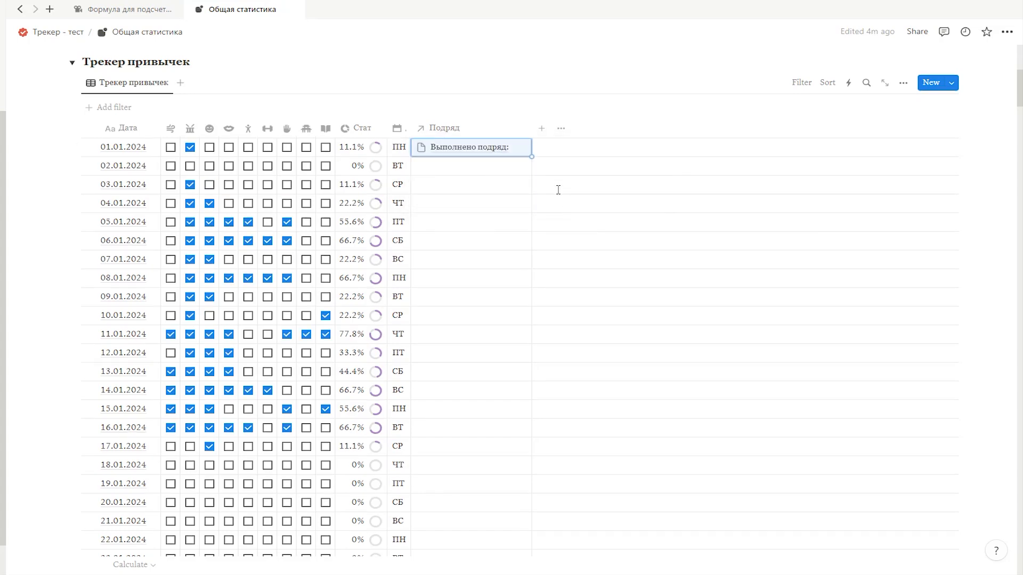
Step: Fill the "Выполнено подряд:" link down the Подряд column to every row of Трекер привычек through 31.12.2024
mouse_move(531, 157)
left_mouse_down()
mouse_move(484, 495)
mouse_move(470, 481)
mouse_move(592, 325)
mouse_move(671, 317)
left_mouse_up()
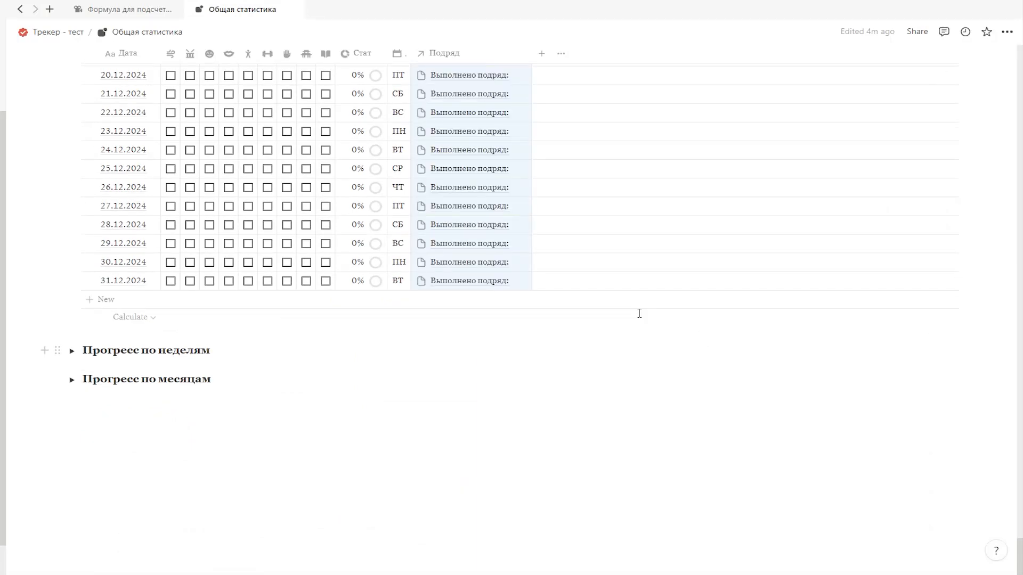
scroll(548, 276, "up", 20)
scroll(531, 282, "up", 20)
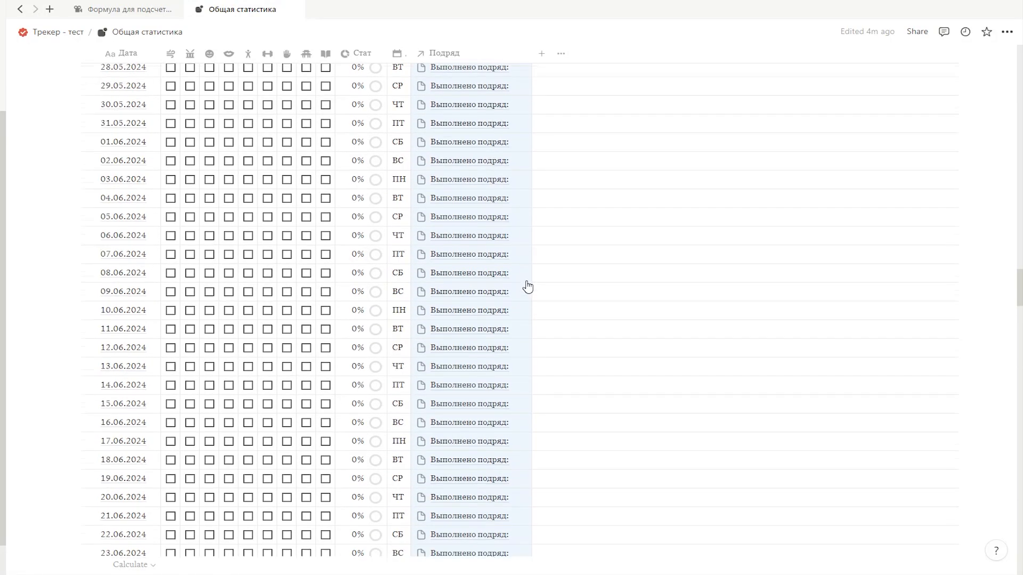
scroll(525, 307, "up", 6)
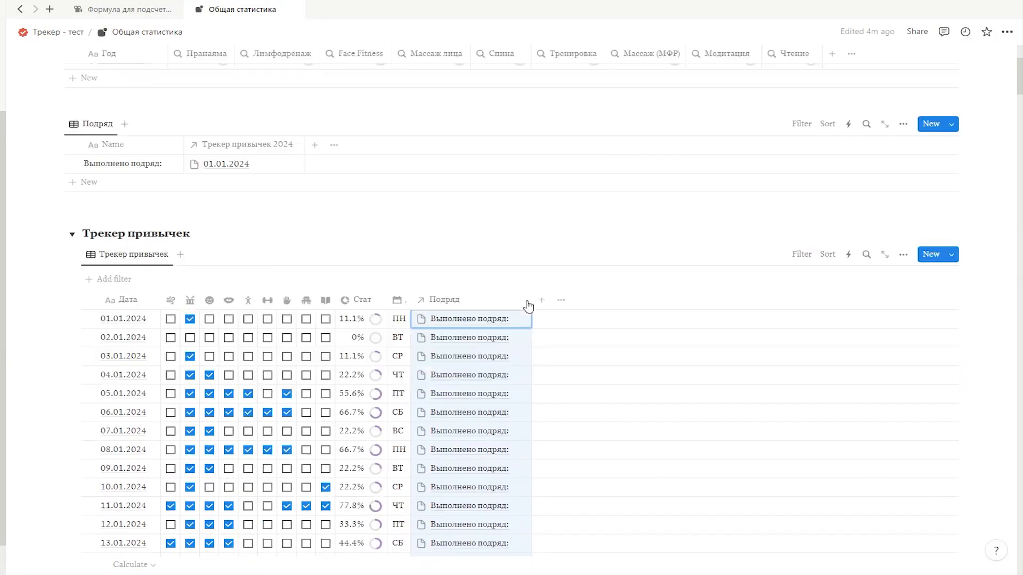
Step: Add an advanced filter to Трекер привычек where the Date start date is relative to today, set to this week
scroll(527, 305, "down", 3)
left_click(806, 196)
left_click_drag(632, 224, 624, 236)
left_click(801, 329)
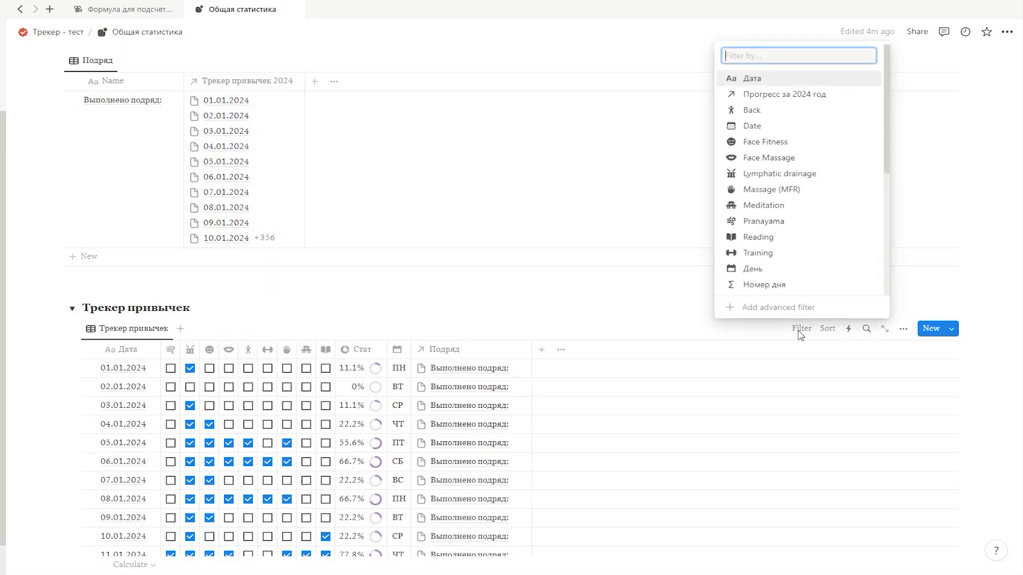
left_click(795, 308)
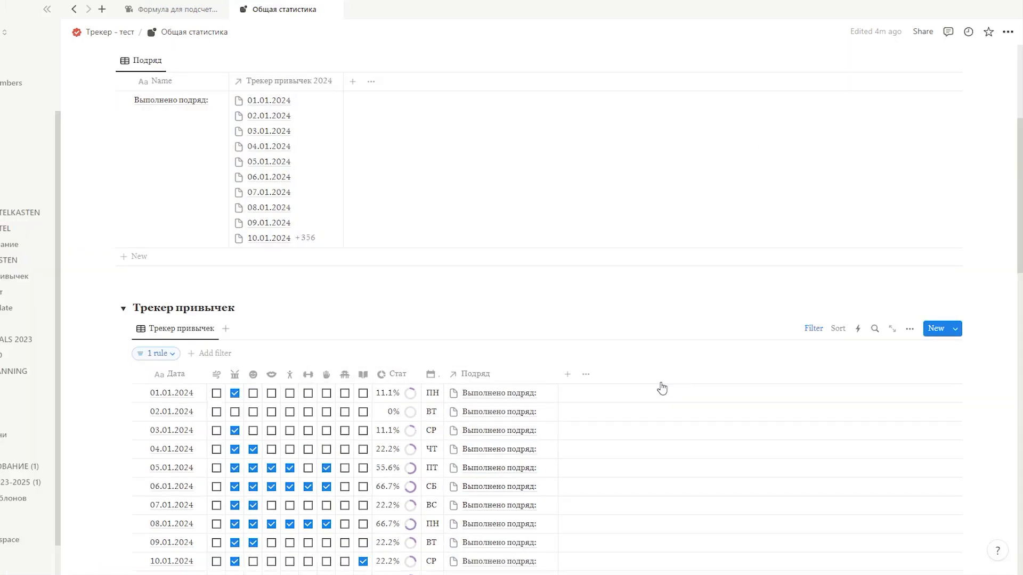
left_click(156, 354)
left_click(93, 380)
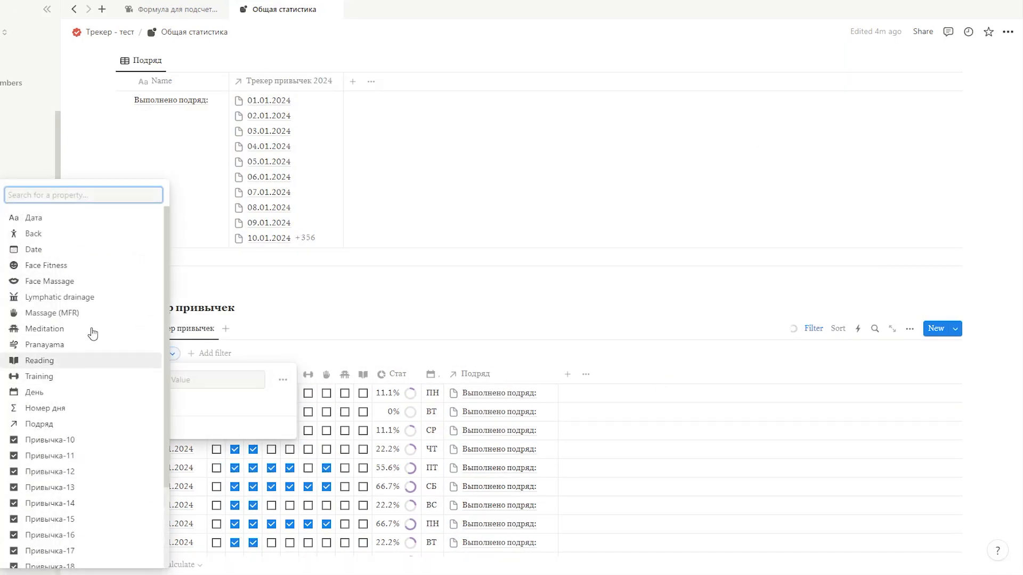
left_click(88, 250)
left_click(194, 408)
left_click(993, 370)
Step: Hide the Подряд relation in the Трекер привычек table and the Трекер привычек 2024 relation in the Подряд table
left_click(447, 350)
left_click(445, 473)
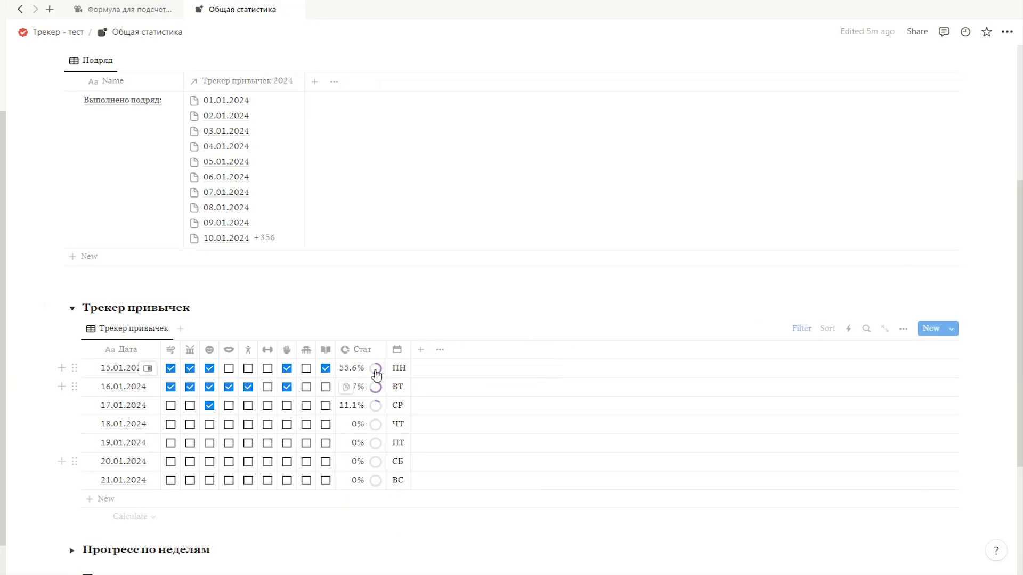
scroll(245, 213, "up", 3)
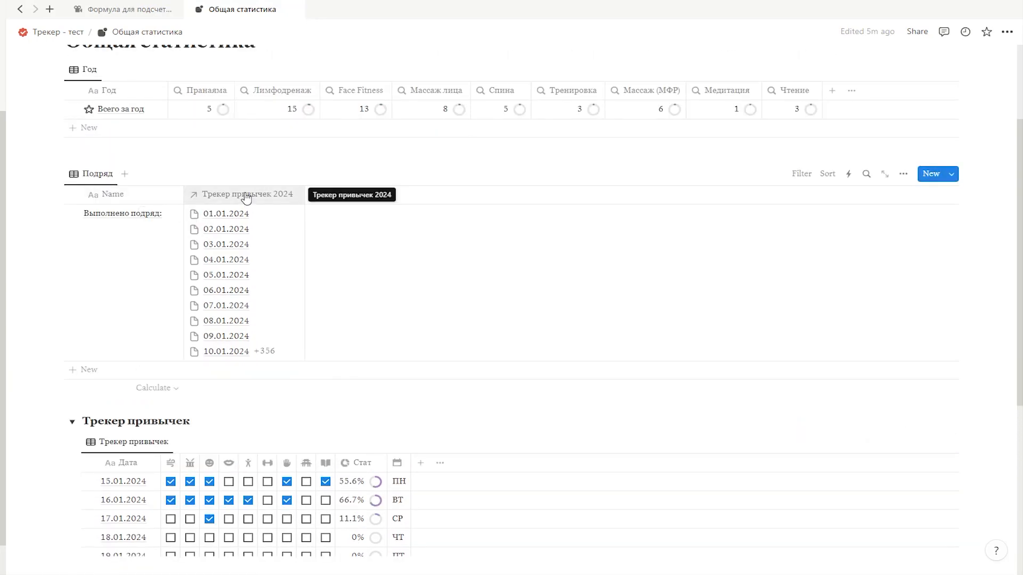
left_click(245, 197)
left_click(251, 320)
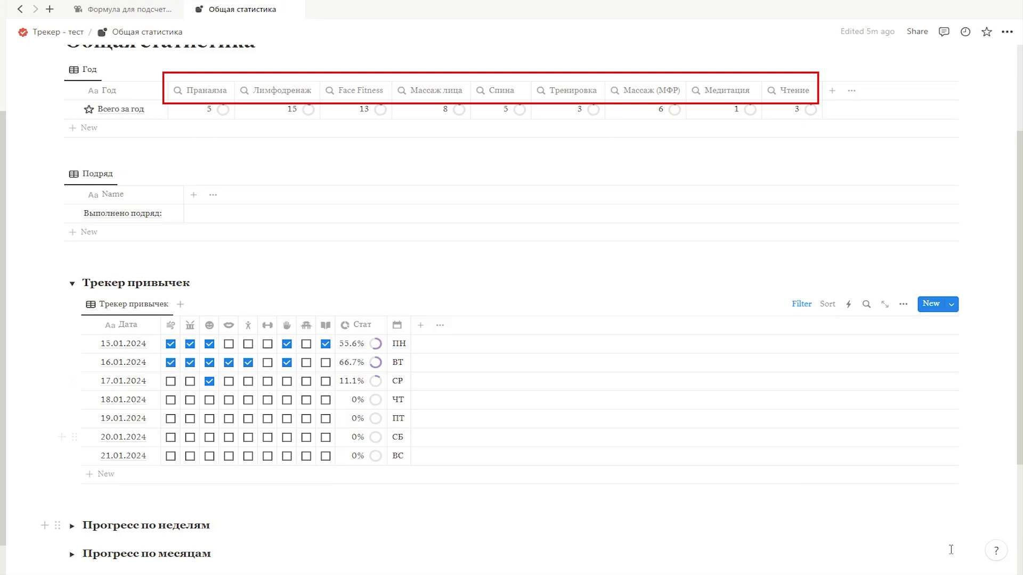
Step: Add a formula property named Пранаяма to the Подряд database
left_click(194, 195)
scroll(855, 354, "down", 3)
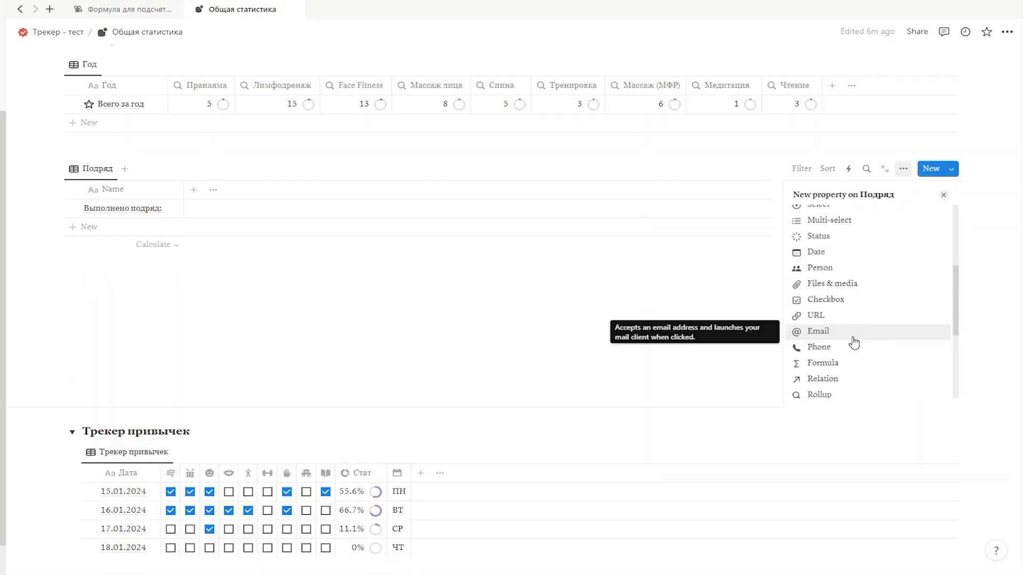
left_click(833, 361)
left_click_drag(843, 216, 781, 212)
type("Пранаяма")
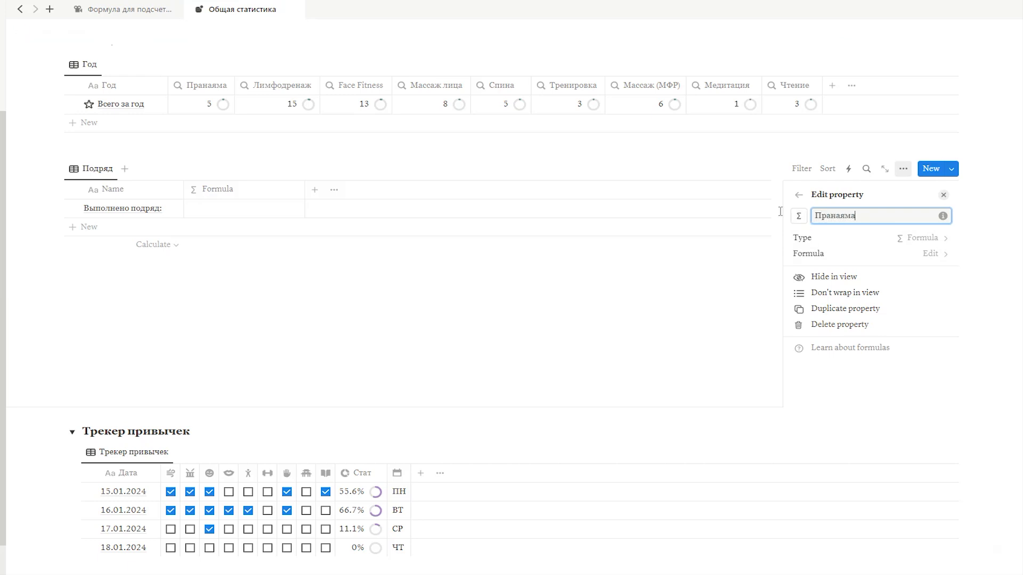
left_click(944, 196)
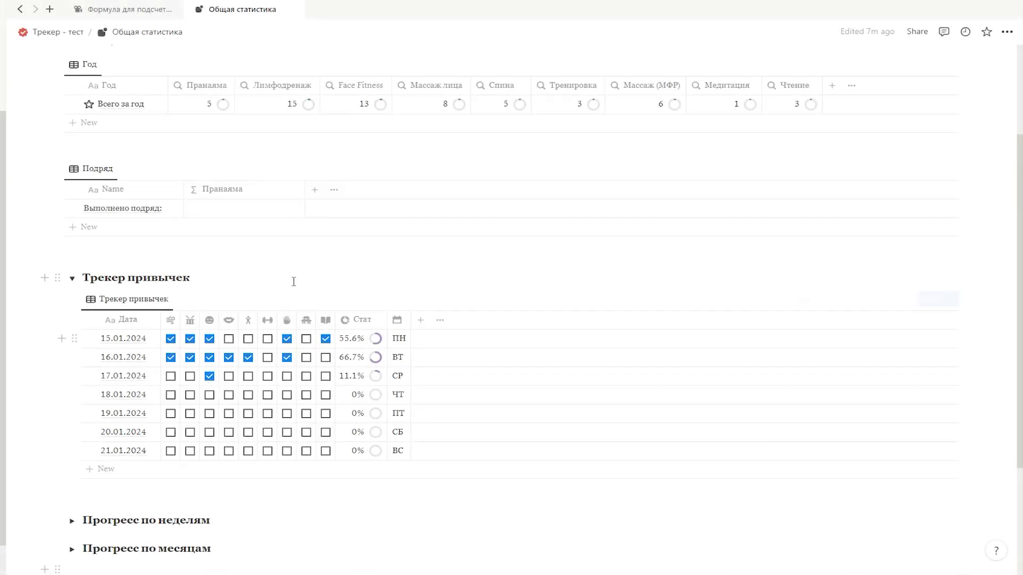
Step: Start the Пранаяма formula with a multi-line lets() function and declare the variable habit in it
left_click(238, 216)
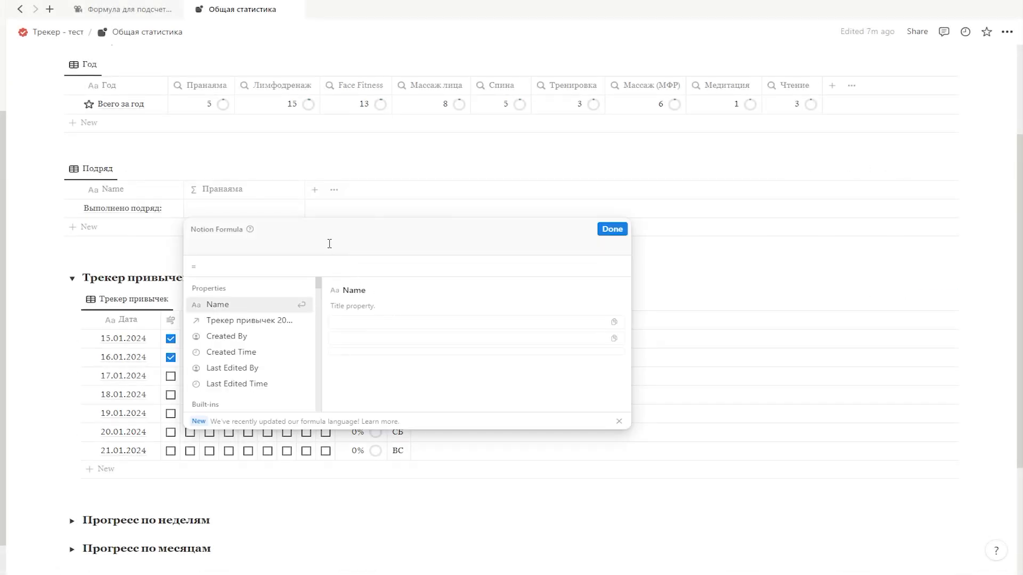
type("lets(")
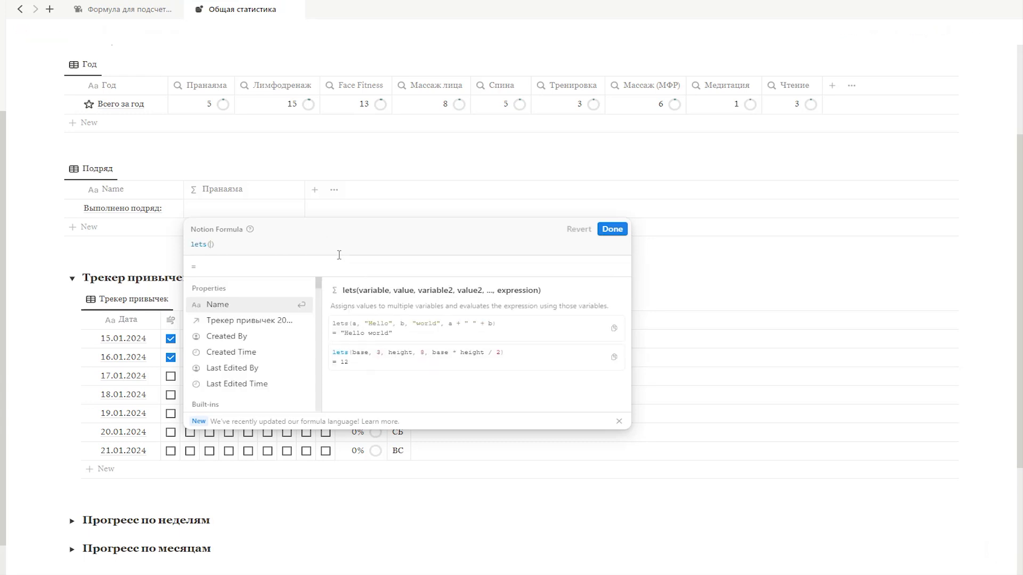
key("shift+Return")
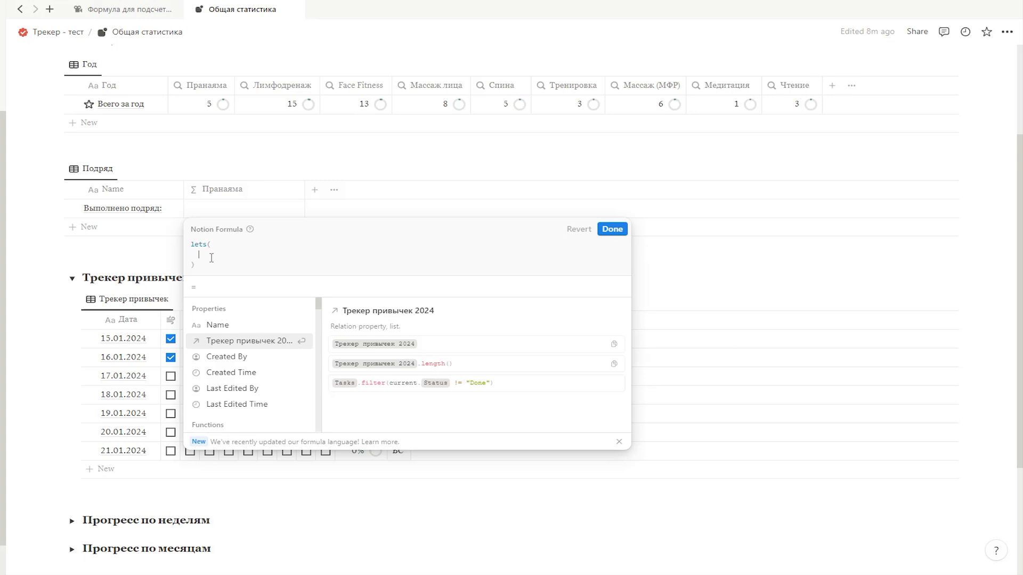
type("habit,")
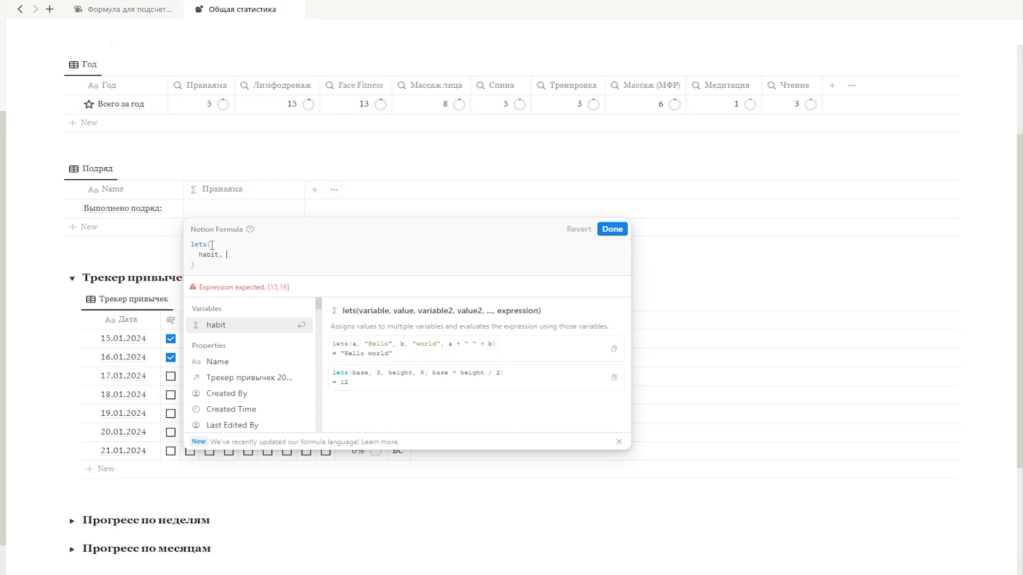
Step: Assign the text "Пранаяма: " to the habit variable, followed by a comma
type("\"\"")
key("Left")
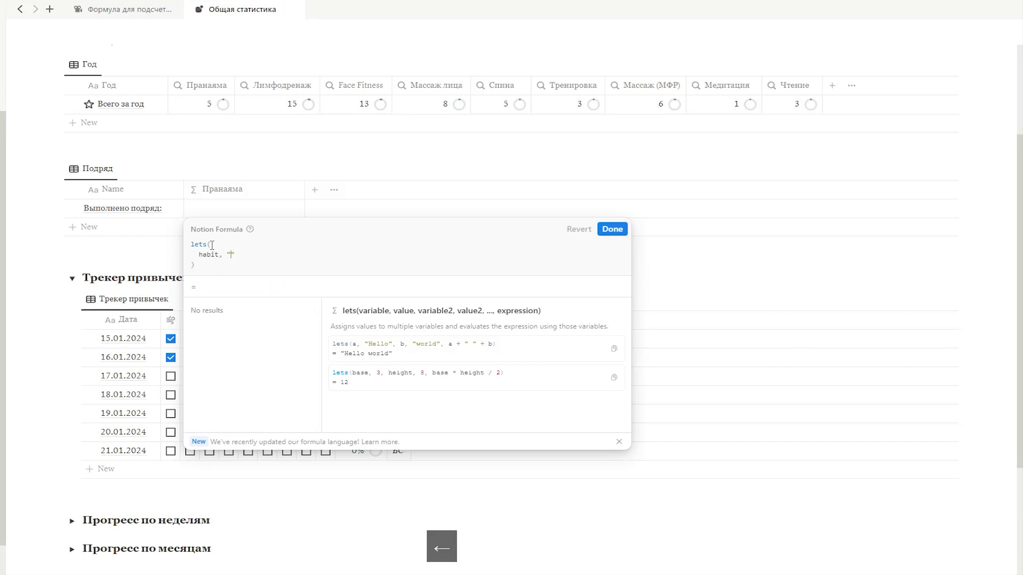
type("Пранаяма")
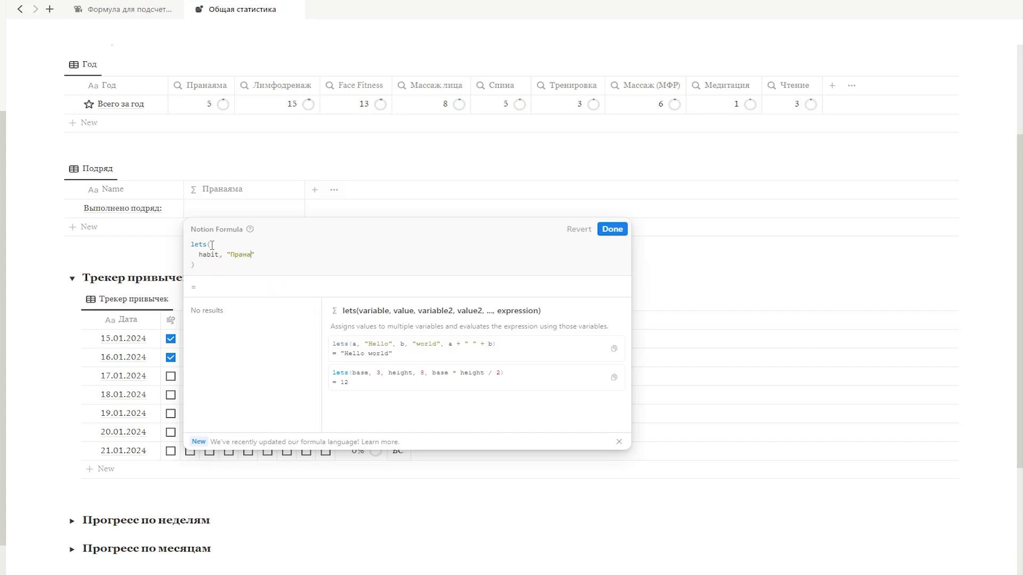
type(":")
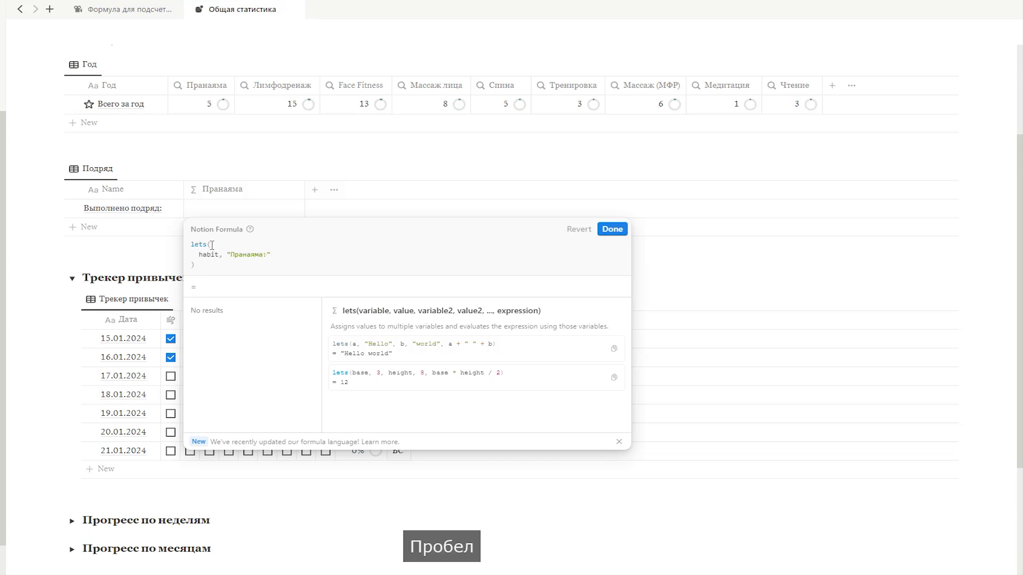
key("Right")
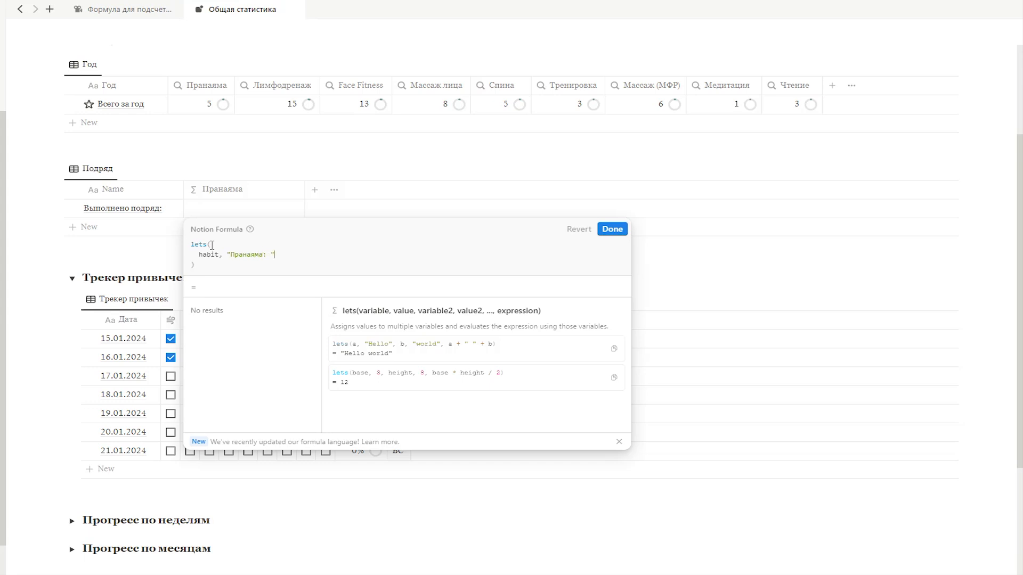
type(",")
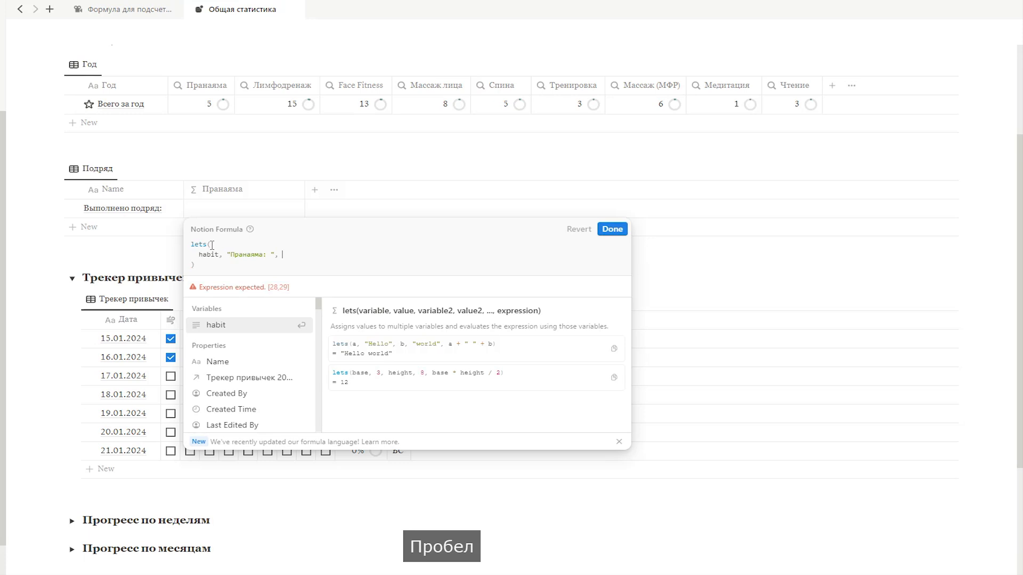
type(" habit")
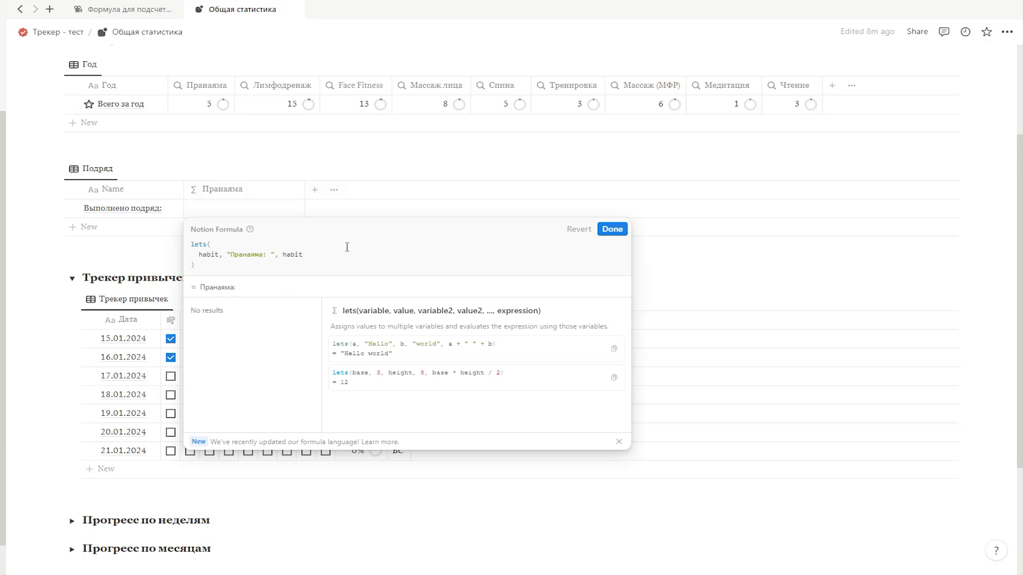
Step: Try habit as the output expression of the lets() formula, remove it again and save the formula
key("BackSpace")
key("BackSpace")
key("BackSpace")
key("BackSpace")
key("BackSpace")
key("BackSpace")
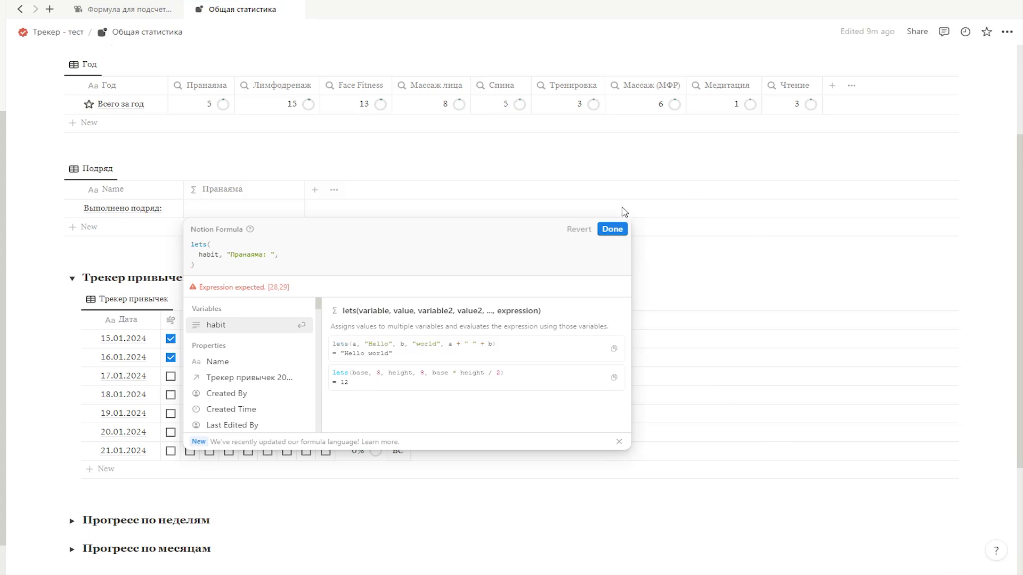
left_click(613, 229)
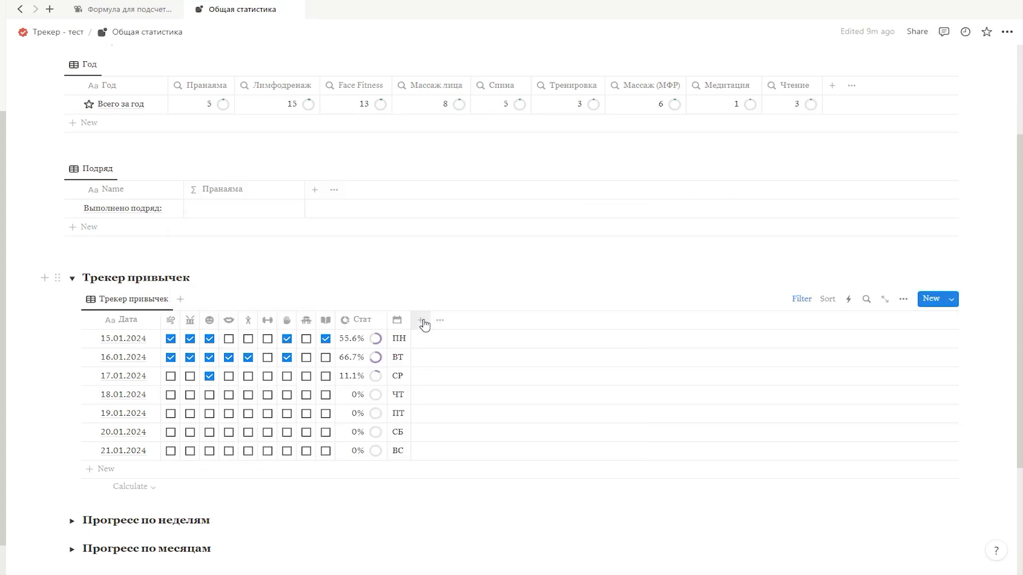
Step: Add a formula property named ПРИМЕР to the Трекер привычек table
left_click(423, 320)
scroll(852, 459, "down", 4)
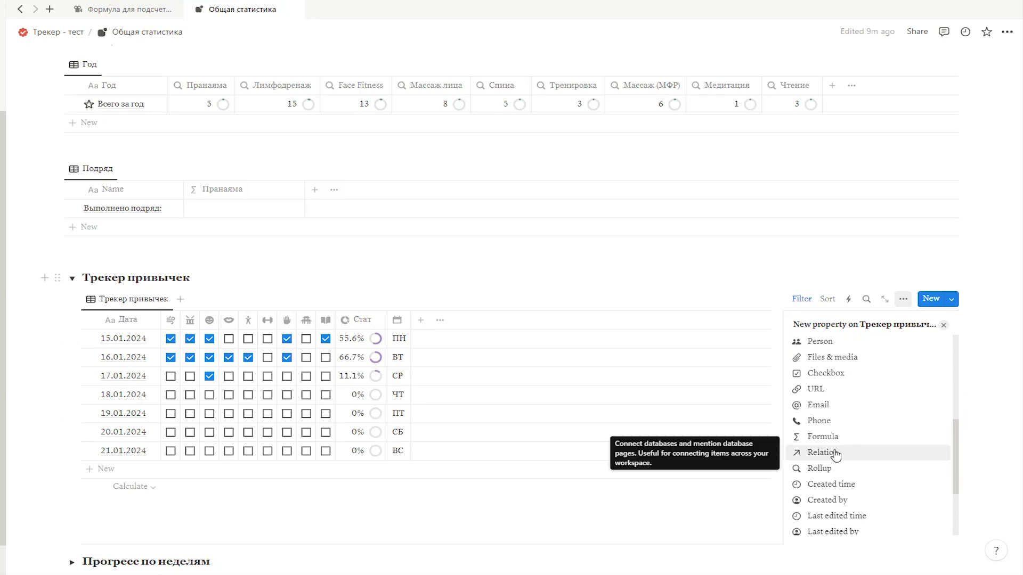
left_click(829, 447)
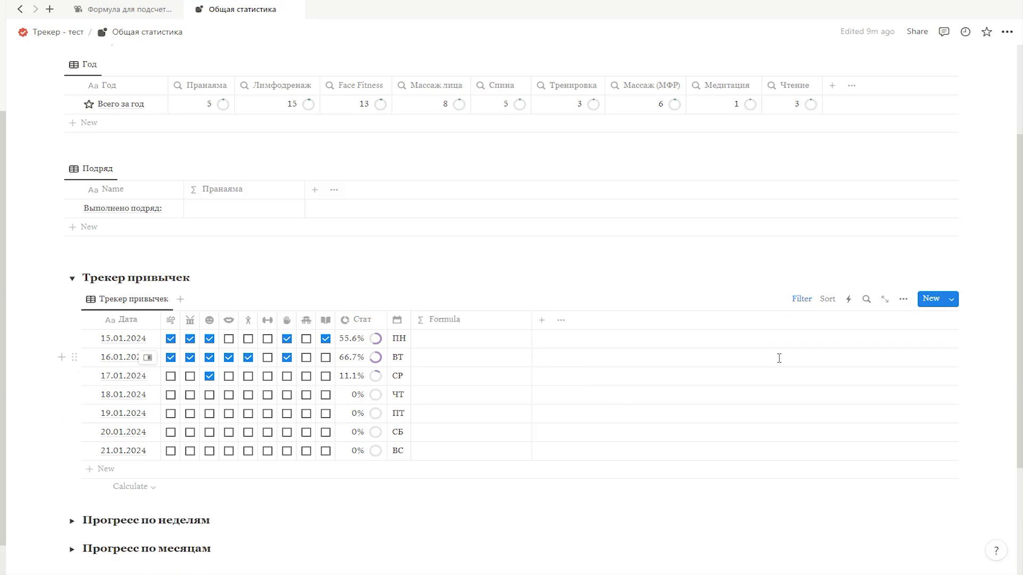
left_click(454, 321)
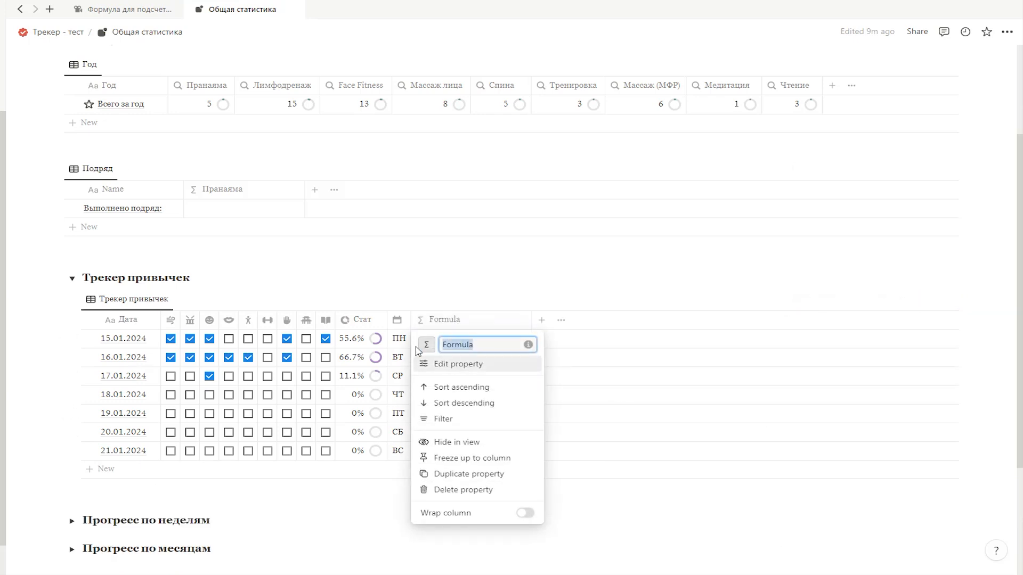
type("ПРИМЕР")
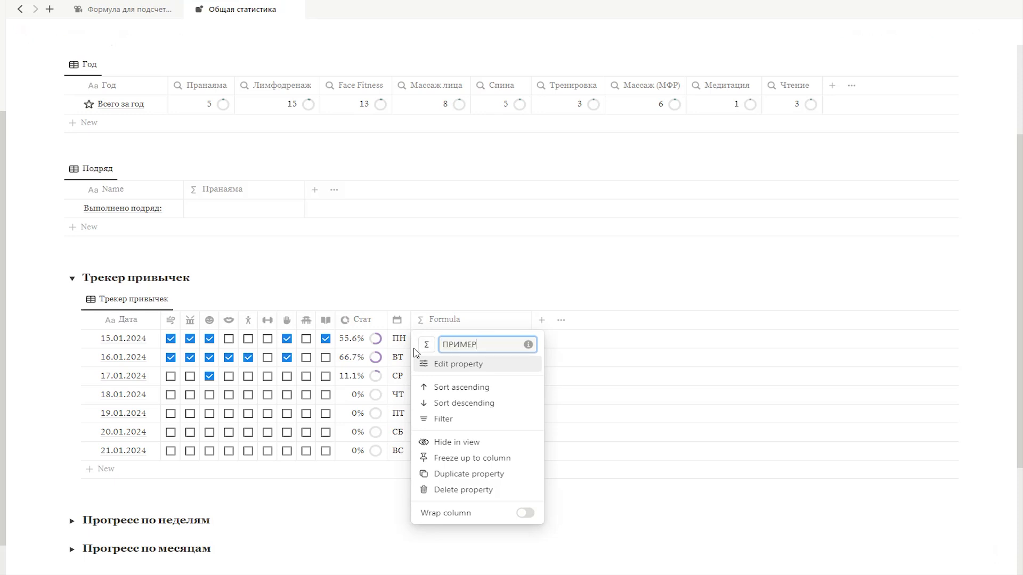
left_click(1000, 354)
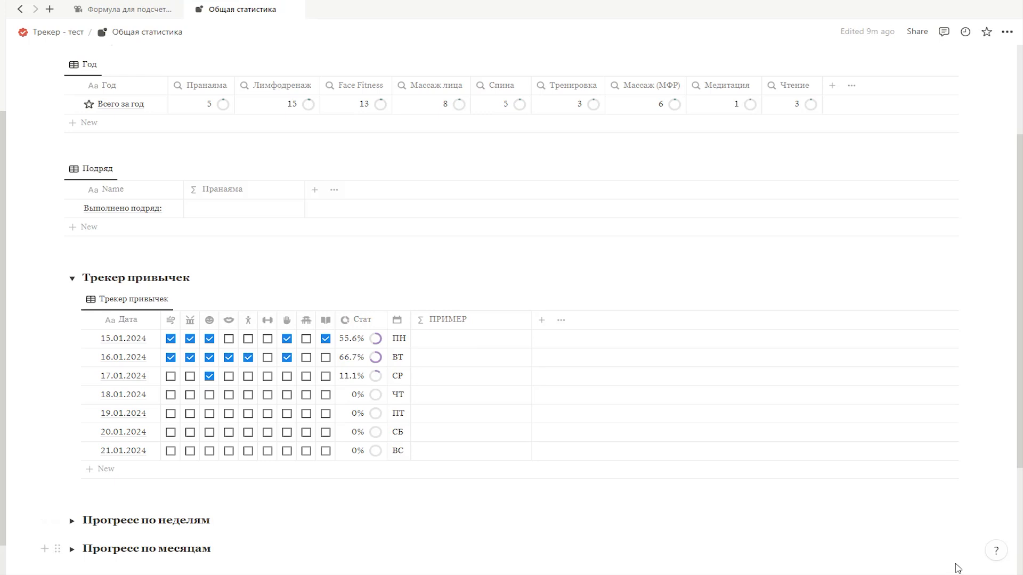
Step: Change the Трекер привычек date filter from week to this month
left_click(802, 298)
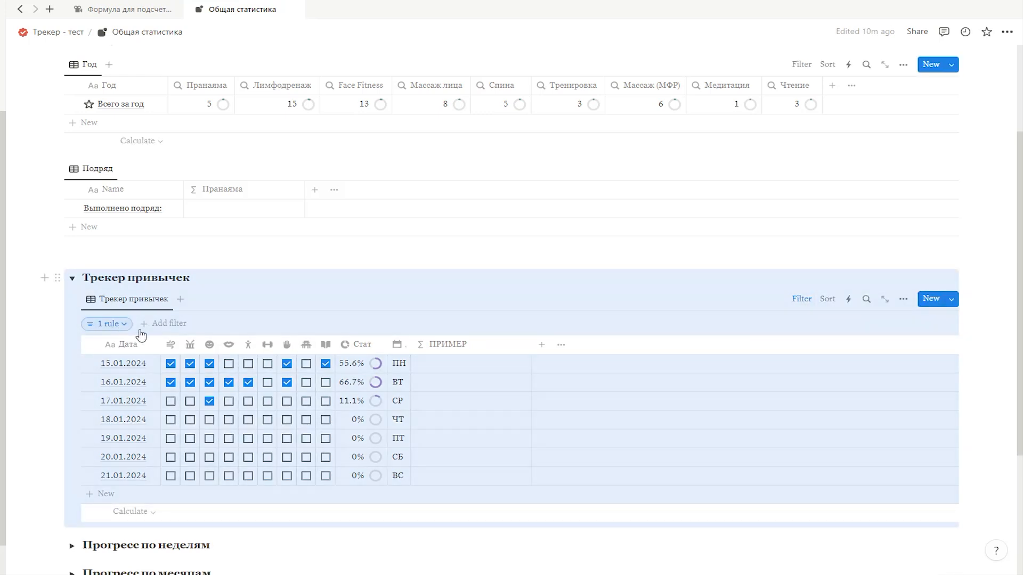
left_click(107, 323)
left_click(247, 350)
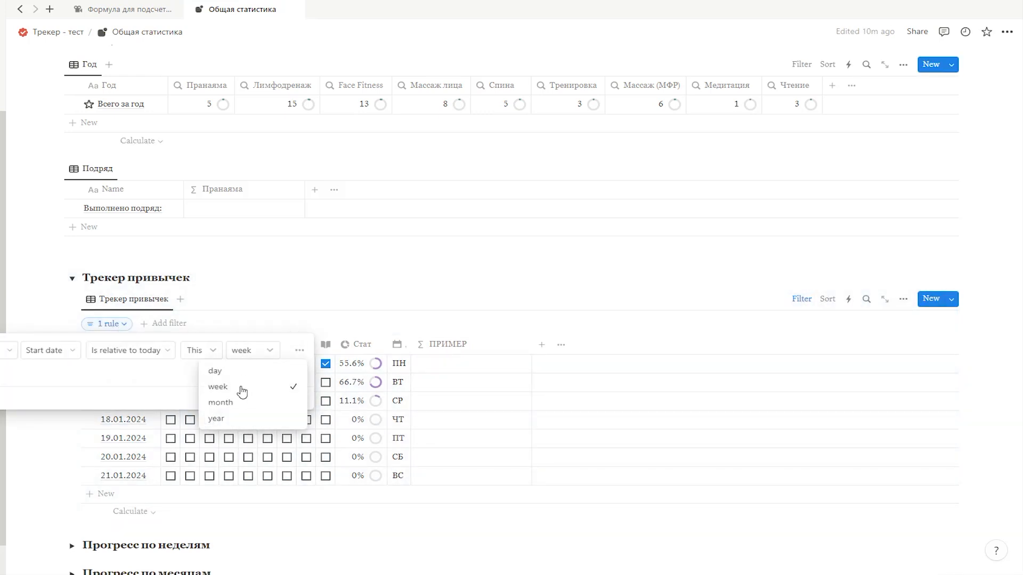
left_click(990, 354)
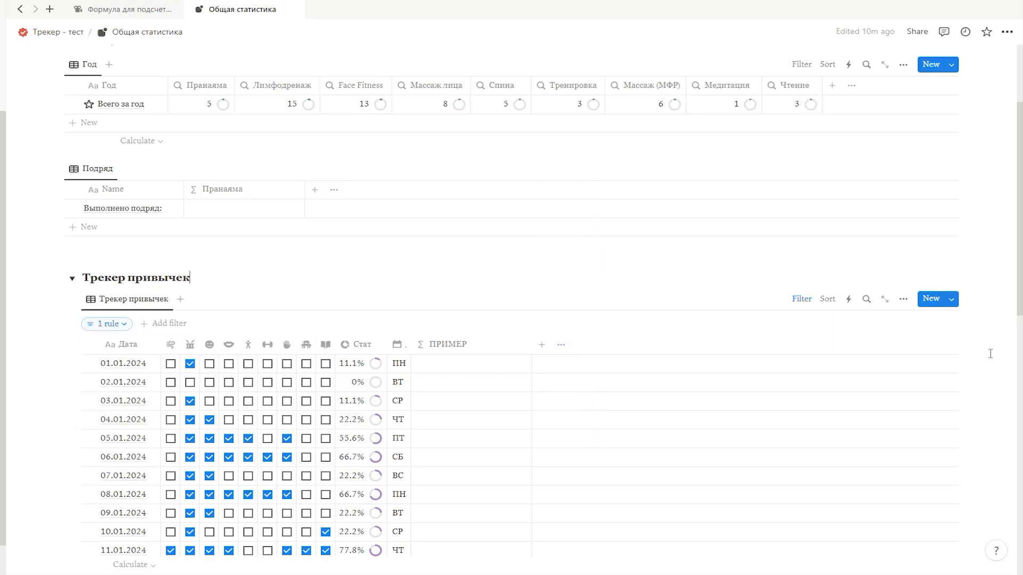
Step: Set the ПРИМЕР formula in the Трекер привычек table to if(Pranayama == true, 1, 0) and save it
scroll(959, 565, "down", 2)
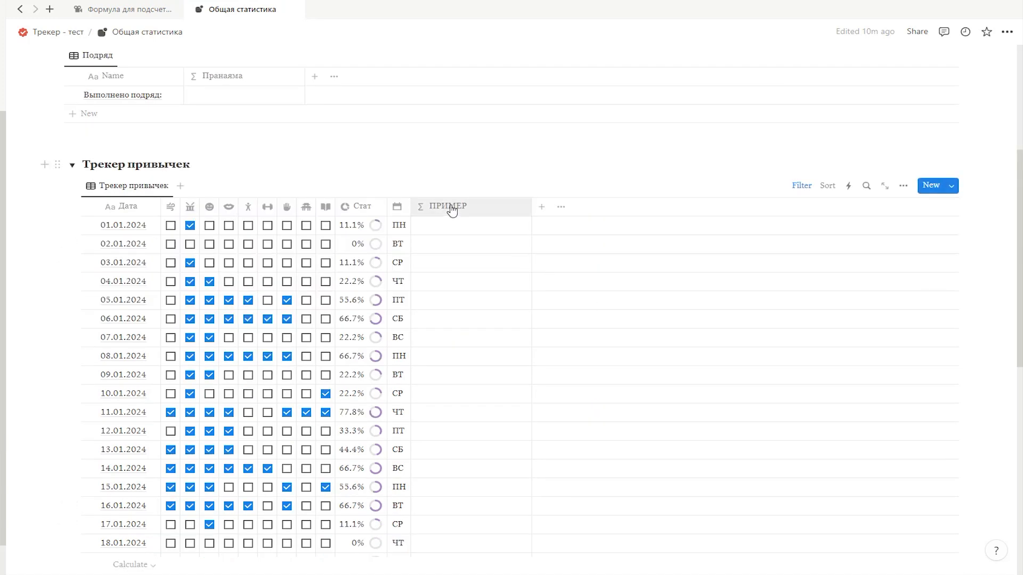
left_click(513, 251)
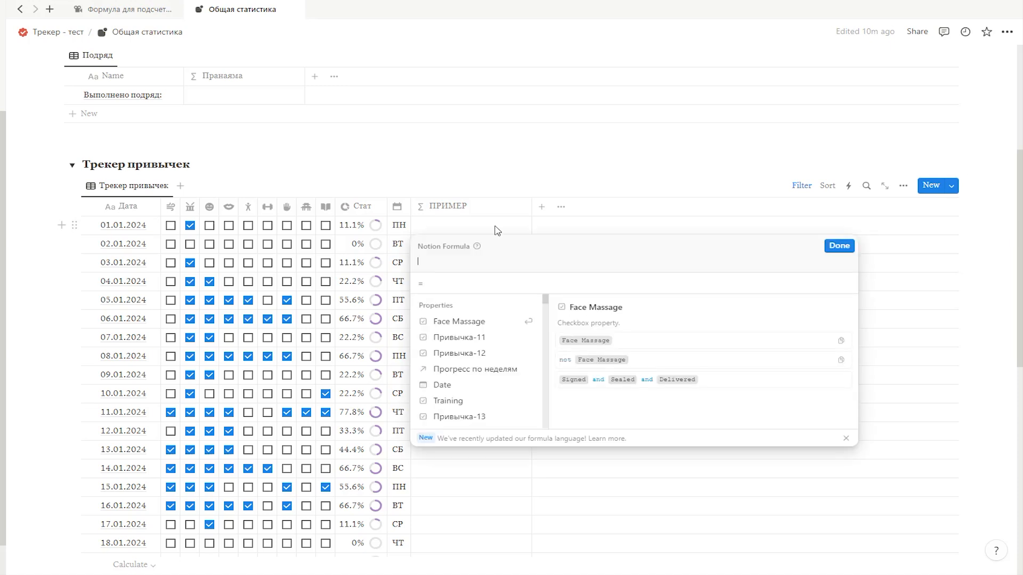
type("if(")
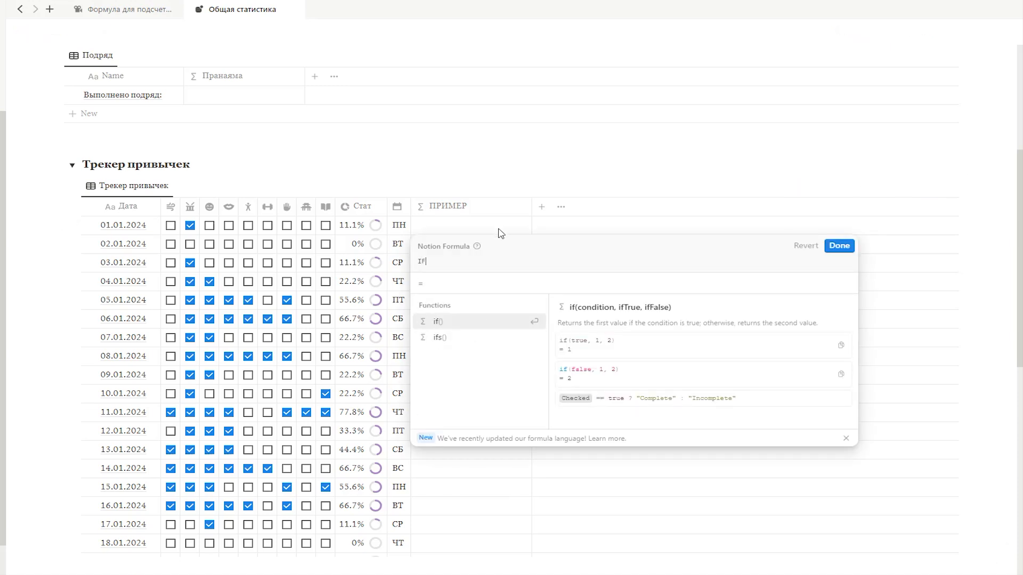
type("Pranayama")
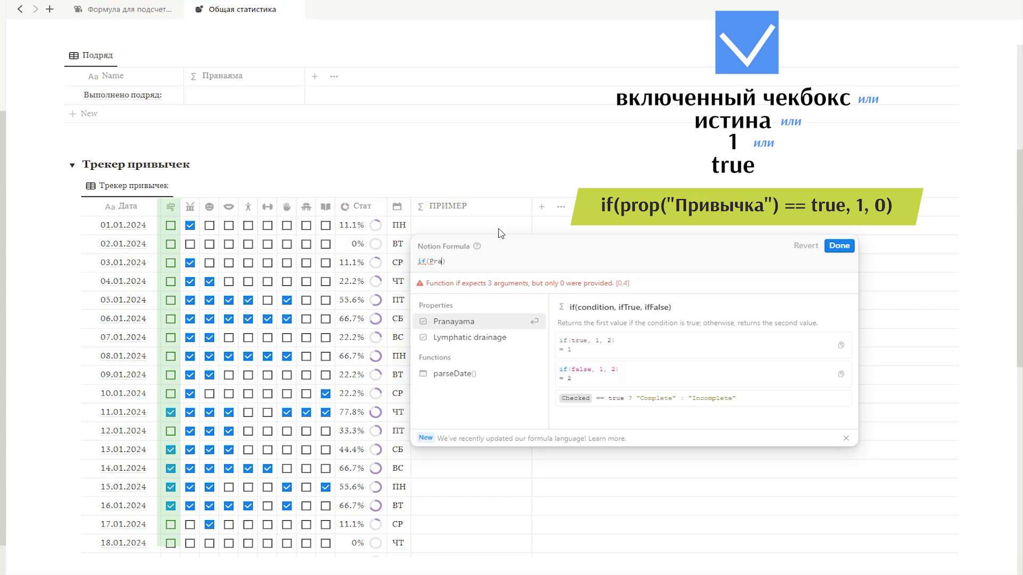
key("Return")
type("== true")
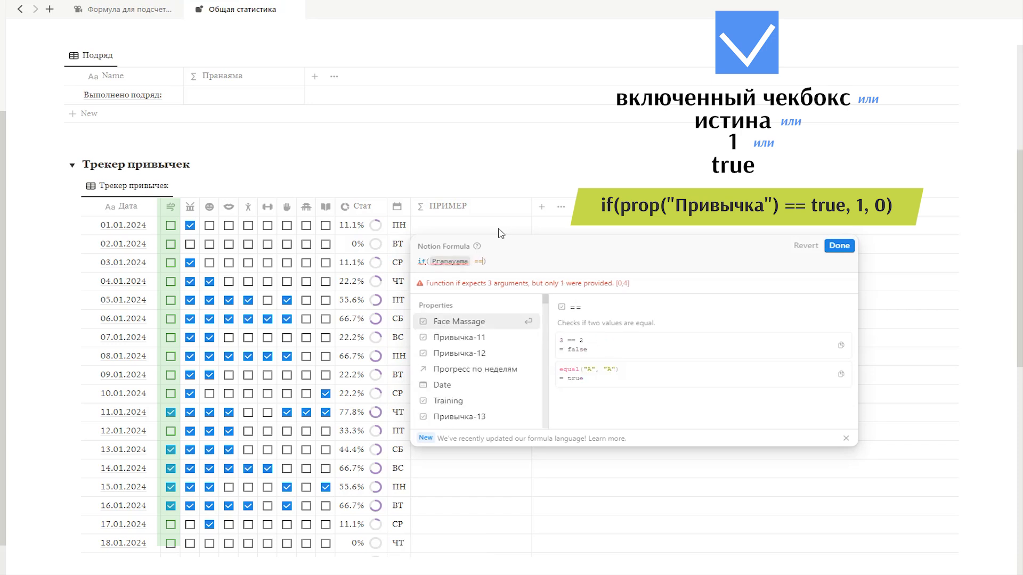
type(", 1, ")
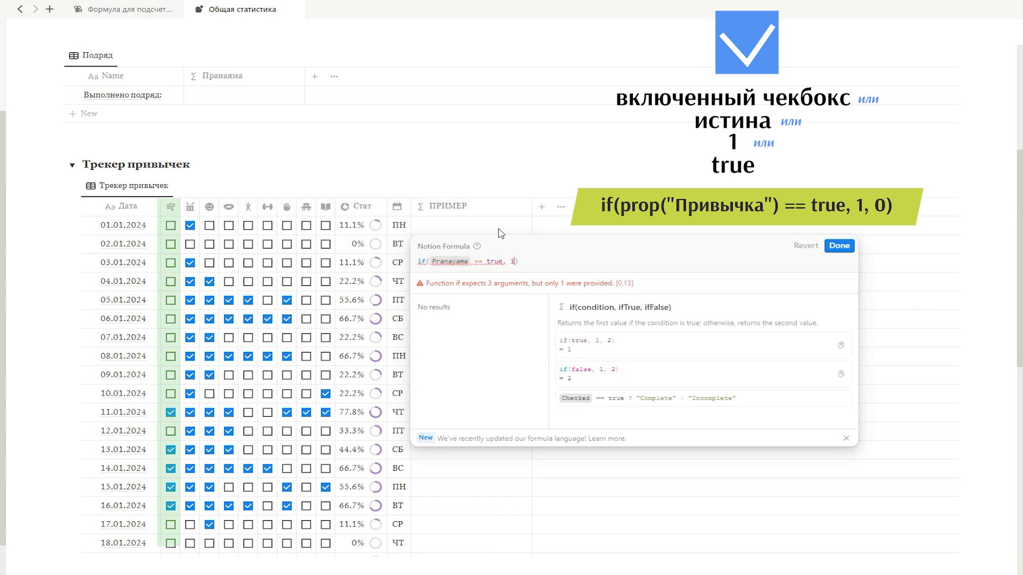
type("0")
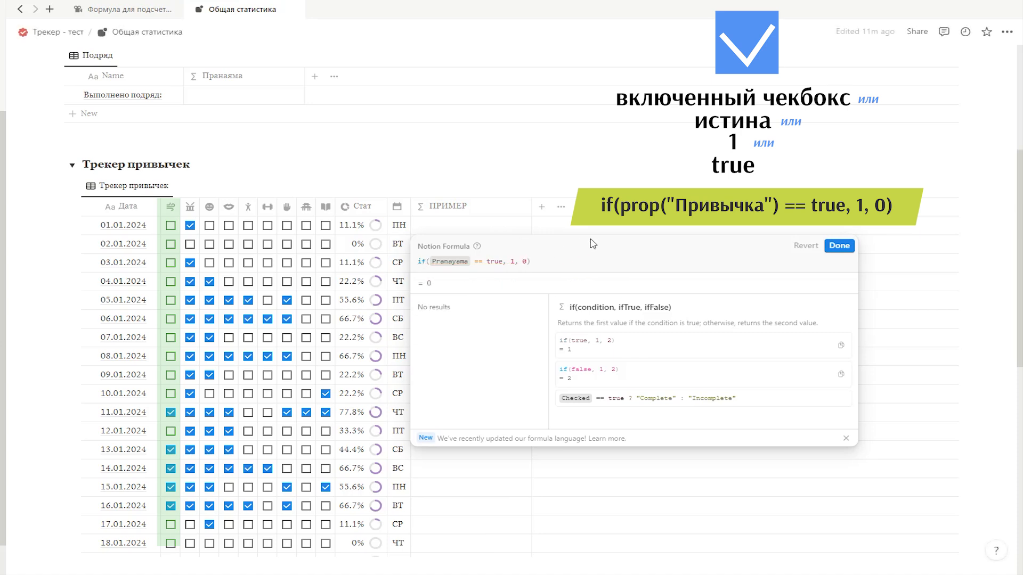
key("Return")
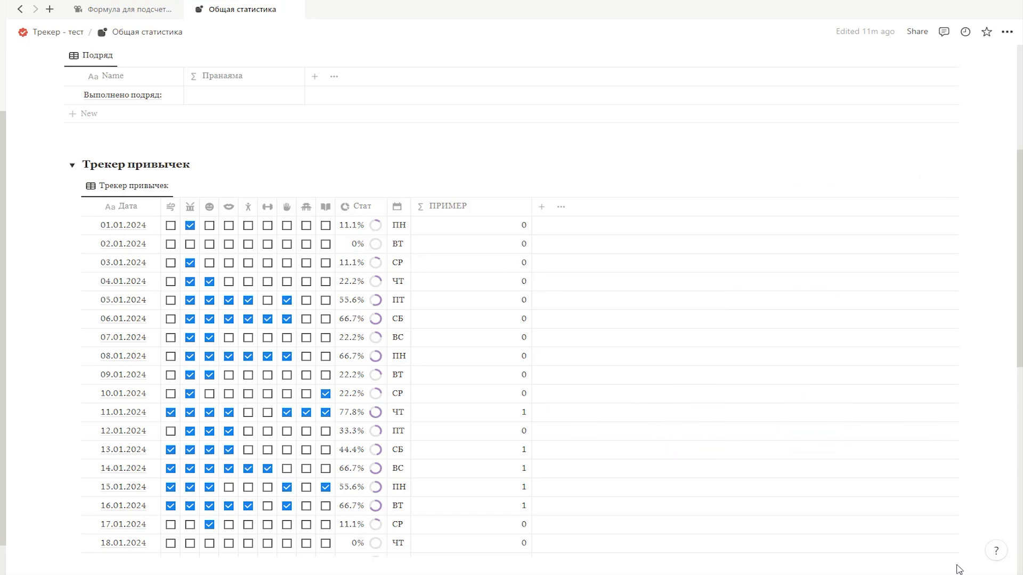
Step: Shorten the ПРИМЕР formula to if(Pranayama, 1, 0) by removing the == true comparison
left_click(452, 226)
left_click(493, 264)
key("Delete")
key("Delete")
key("BackSpace")
key("BackSpace")
key("BackSpace")
key("BackSpace")
key("BackSpace")
key("BackSpace")
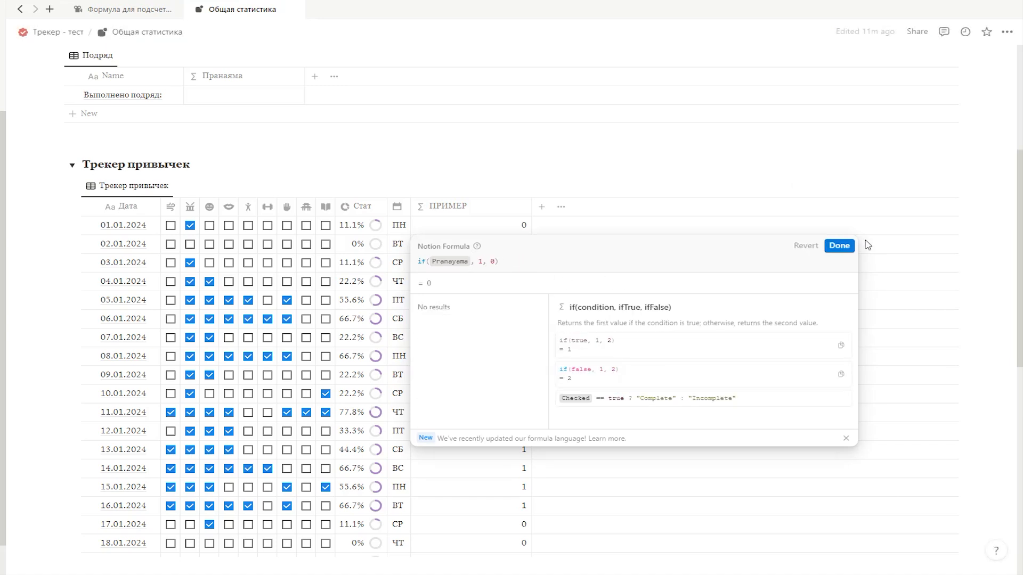
key("Escape")
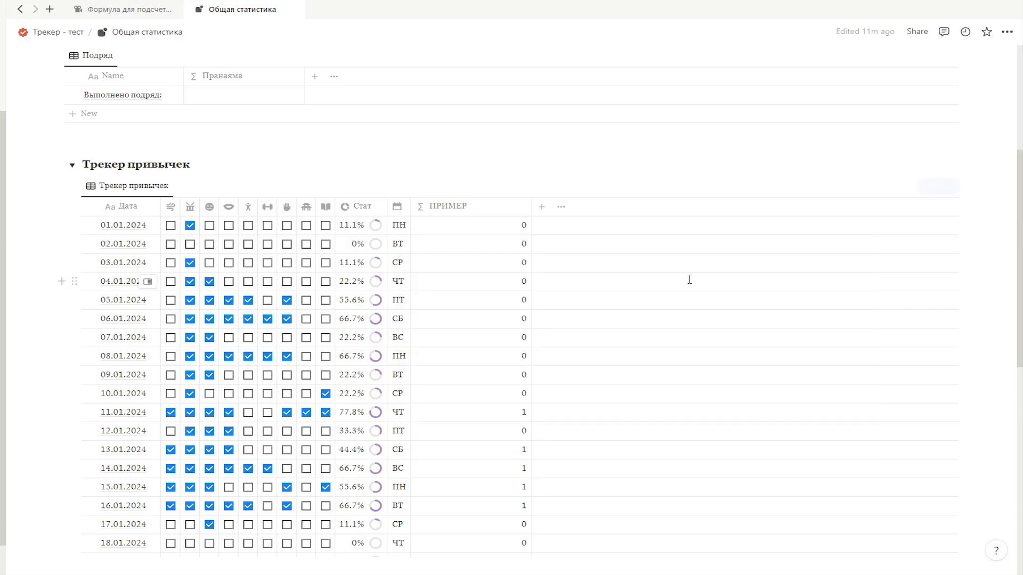
Step: Put the == true comparison back after Pranayama in the ПРИМЕР formula and save it
left_click(479, 229)
type("== true, 1, 0)")
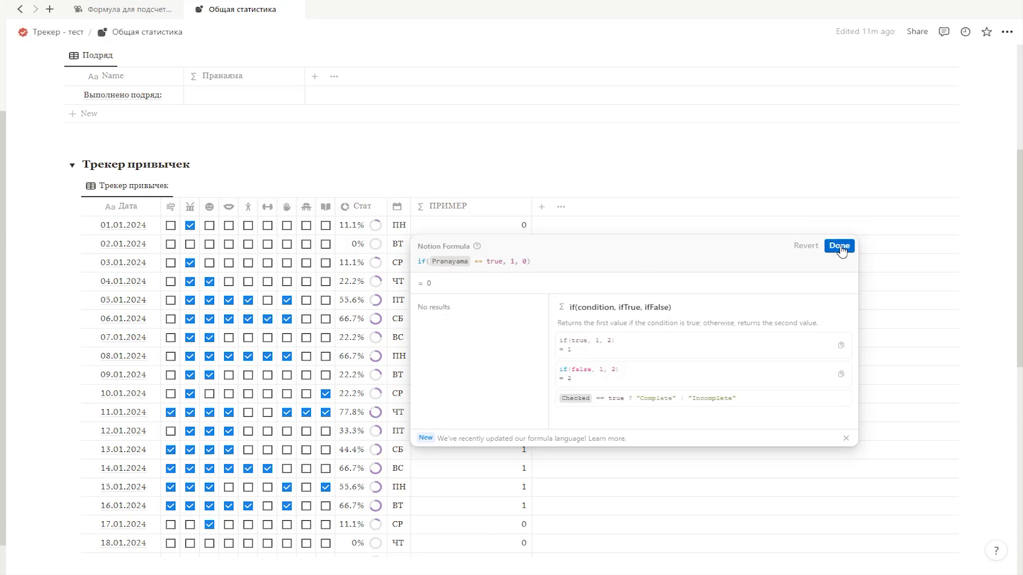
left_click(840, 246)
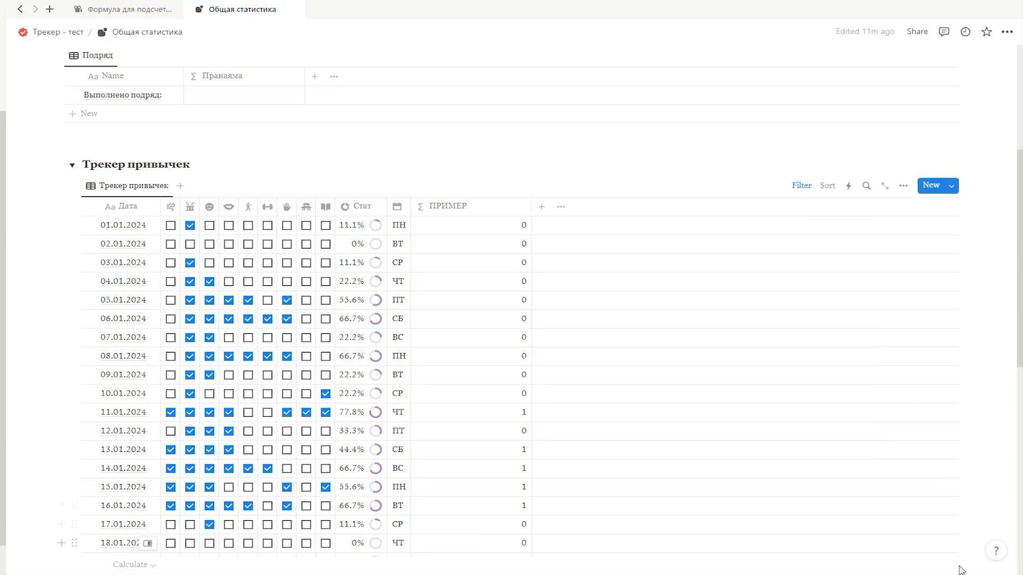
Step: Try ticking the Pranayama checkbox on three consecutive later days of the tracker, and clear all three again
scroll(730, 488, "down", 1)
scroll(575, 418, "down", 2)
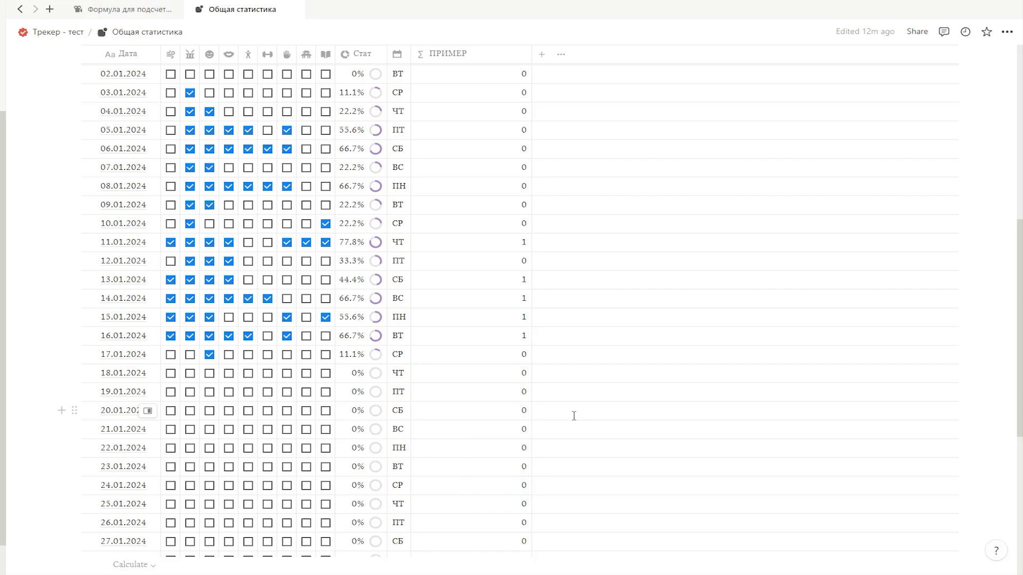
scroll(178, 410, "up", 1)
left_click(170, 430)
left_click(170, 452)
left_click(170, 468)
left_click(170, 468)
left_click(170, 448)
left_click(170, 430)
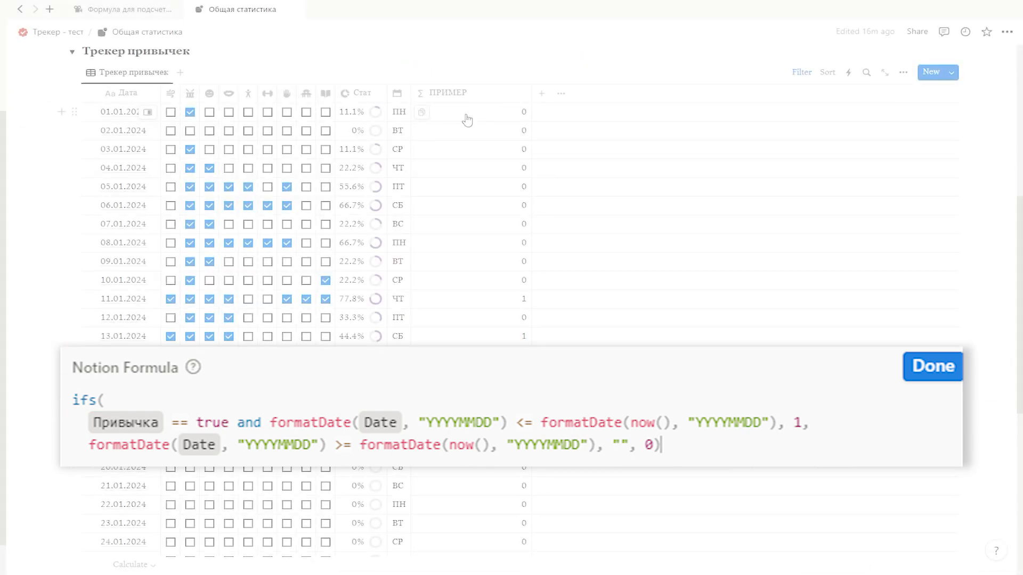
Step: Turn the ПРИМЕР formula's if() into ifs() and strip the result values after Pranayama == true
left_click(468, 112)
left_click(425, 148)
type("s")
left_click(531, 148)
key("BackSpace")
key("BackSpace")
key("BackSpace")
key("BackSpace")
key("BackSpace")
key("BackSpace")
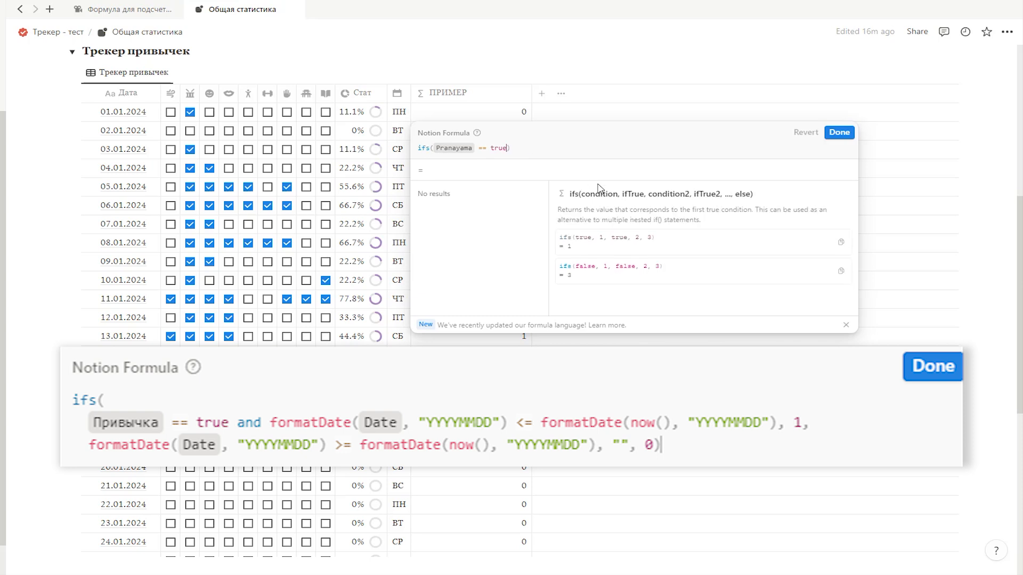
Step: Extend the first ifs() condition with and formatDate(Date, "YYYYMMDD") <= formatDate(now(), "YYYYMMDD"), returning 1
type("and formatDate(Date,")
type(" \"YYYYMMDD\") <= formatDate(now(), \"YYYYMMDD\"), 1, formatDate(Date, \"")
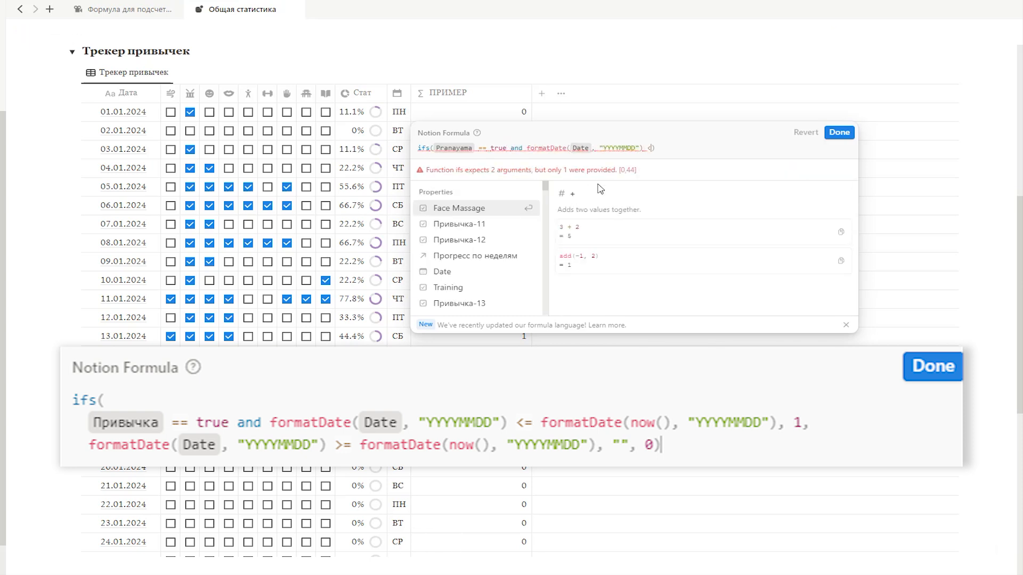
type("YYYYMMDD")
key("Right")
key("Right")
type(", 1,")
Step: Add the condition formatDate(Date, "YYYYMMDD") >= formatDate(now(), "YYYYMMDD") returning "", with 0 as the fallback, and save the formula
left_click_drag(527, 149, 776, 149)
key("ctrl+c")
left_click(794, 149)
key("ctrl+v")
type(", \"\", 0")
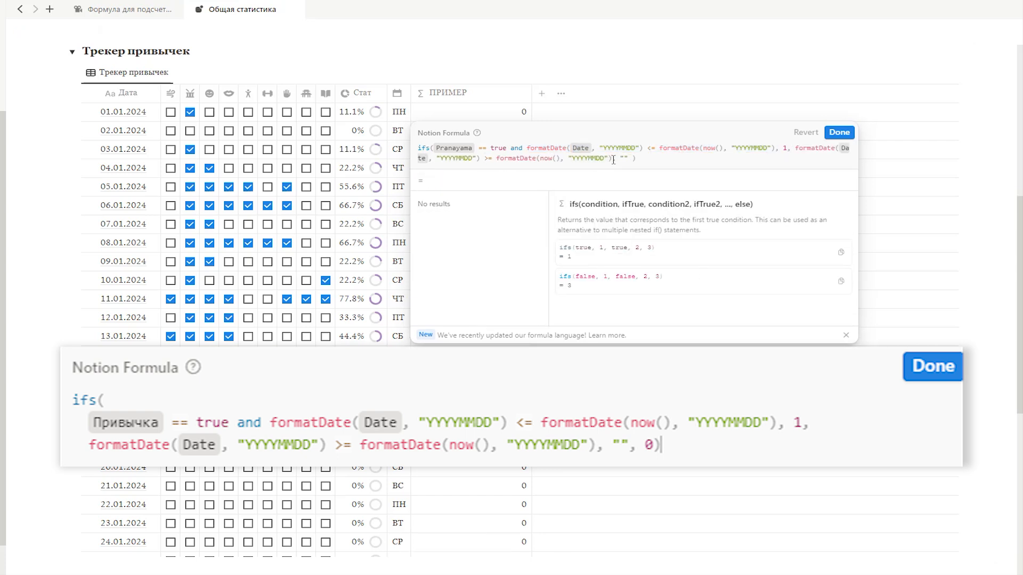
left_click(961, 552)
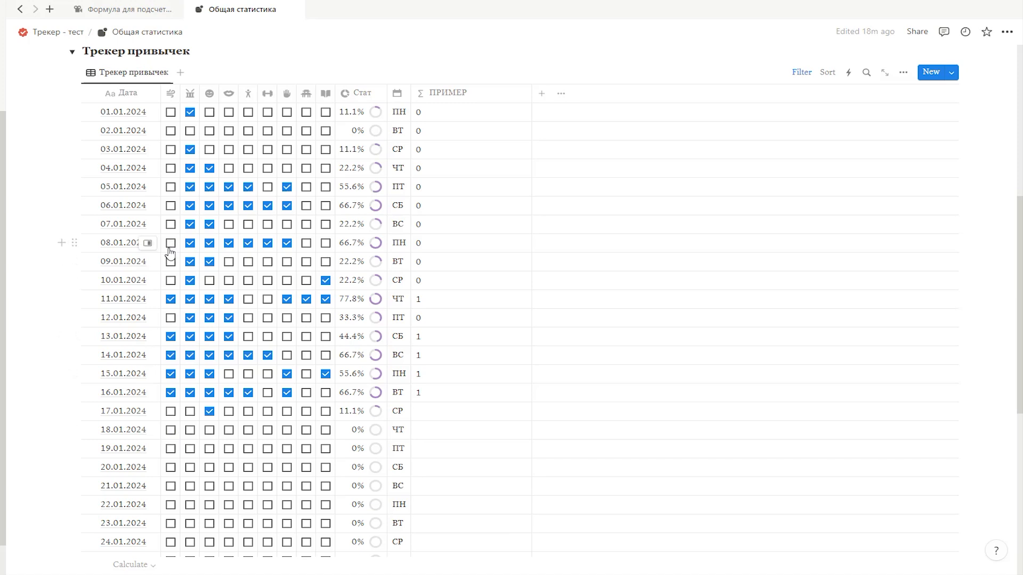
Step: Try toggling the Pranayama checkboxes for 17.01.2024 and 18.01.2024 to test the ПРИМЕР formula
left_click(170, 411)
left_click(170, 431)
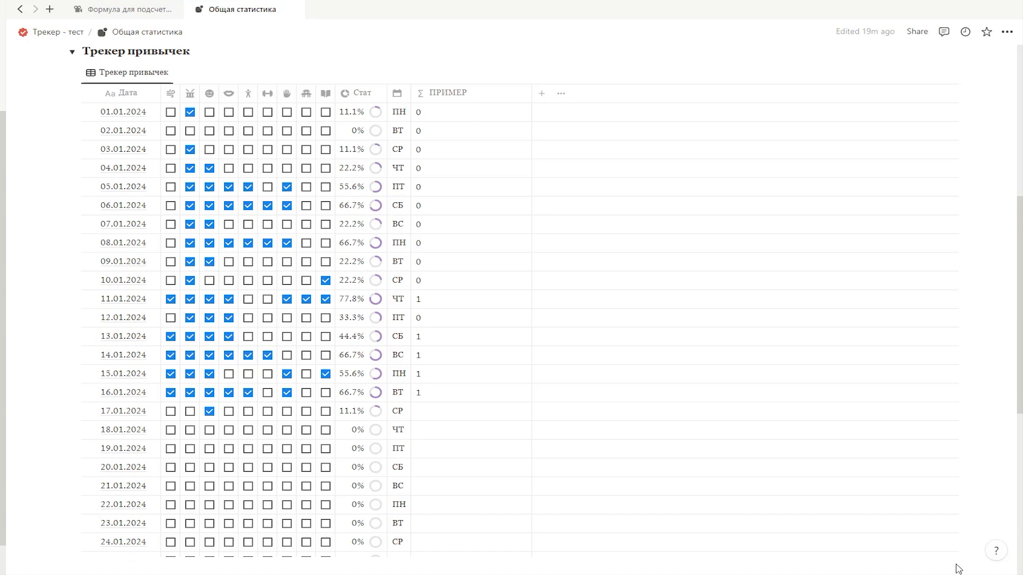
Step: Add a rollup property to the Подряд table that shows ПРИМЕР from the Трекер привычек 2024 relation
scroll(525, 133, "up", 5)
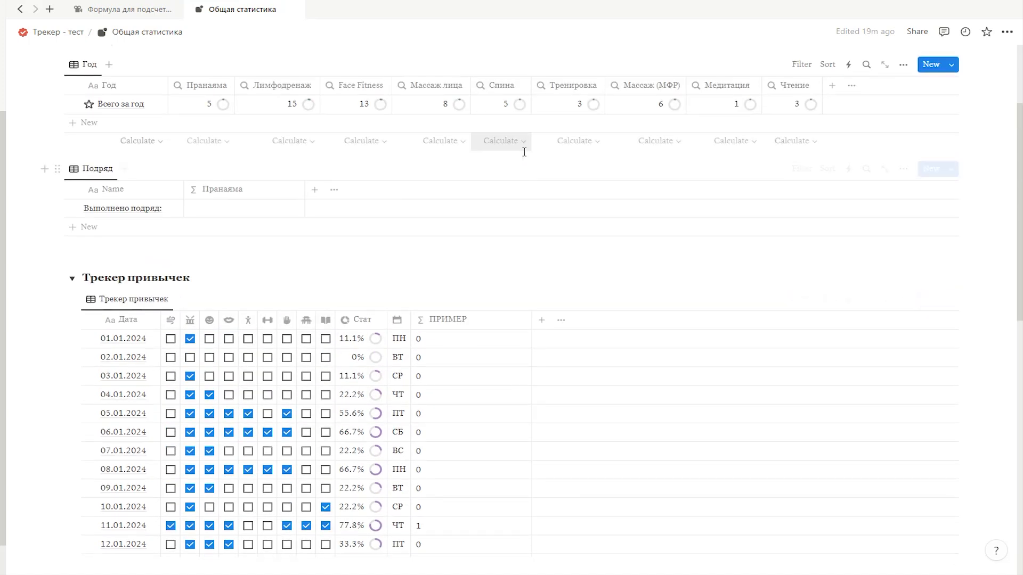
left_click(315, 193)
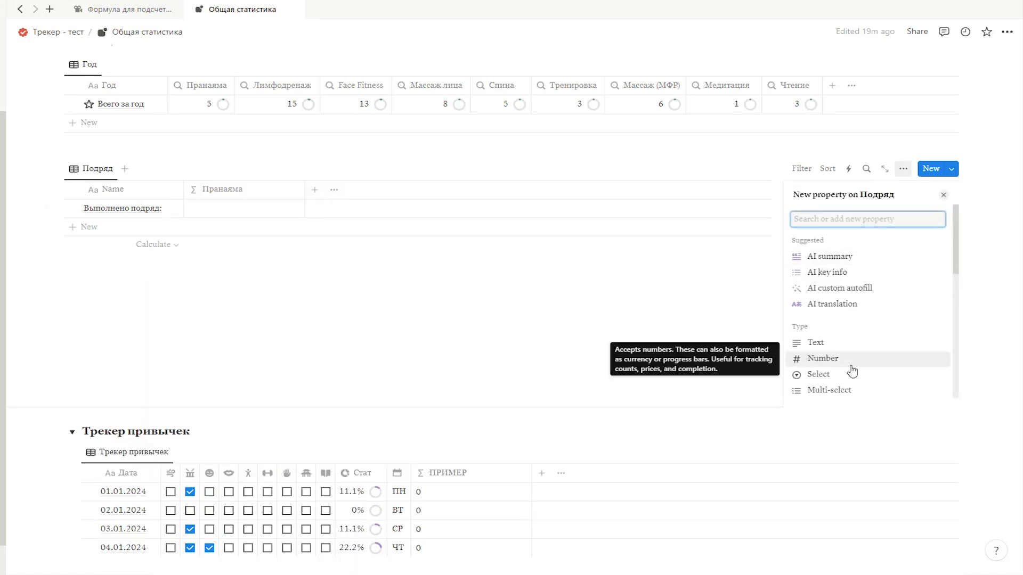
scroll(855, 363, "down", 1)
left_click(830, 395)
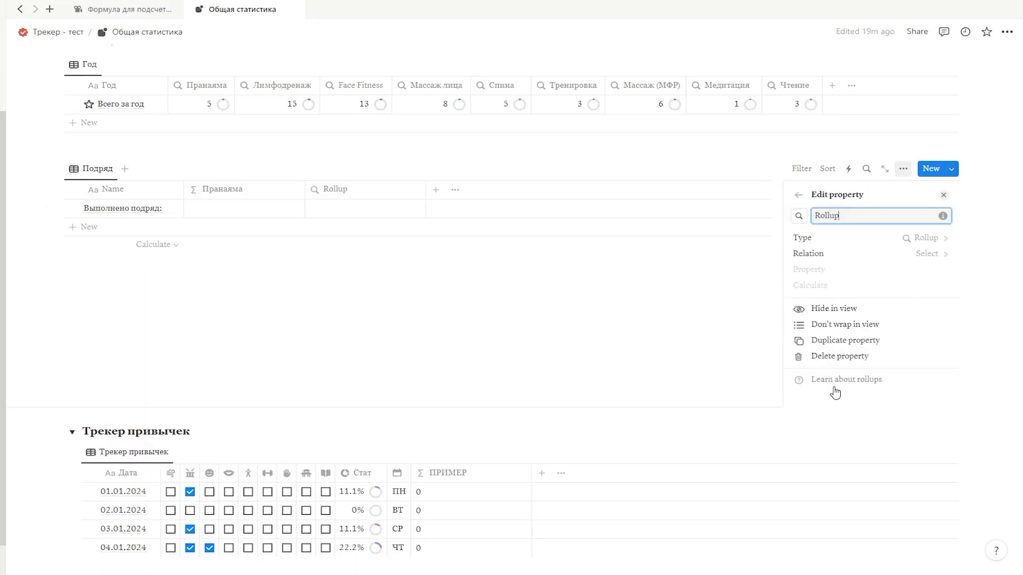
left_click(853, 255)
left_click(845, 298)
left_click(825, 269)
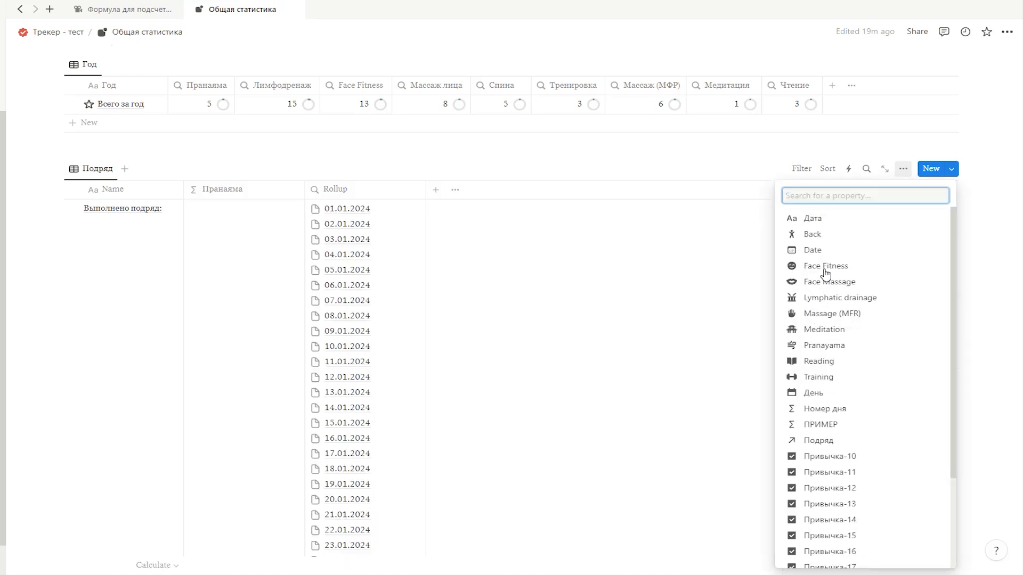
left_click(838, 426)
left_click(978, 306)
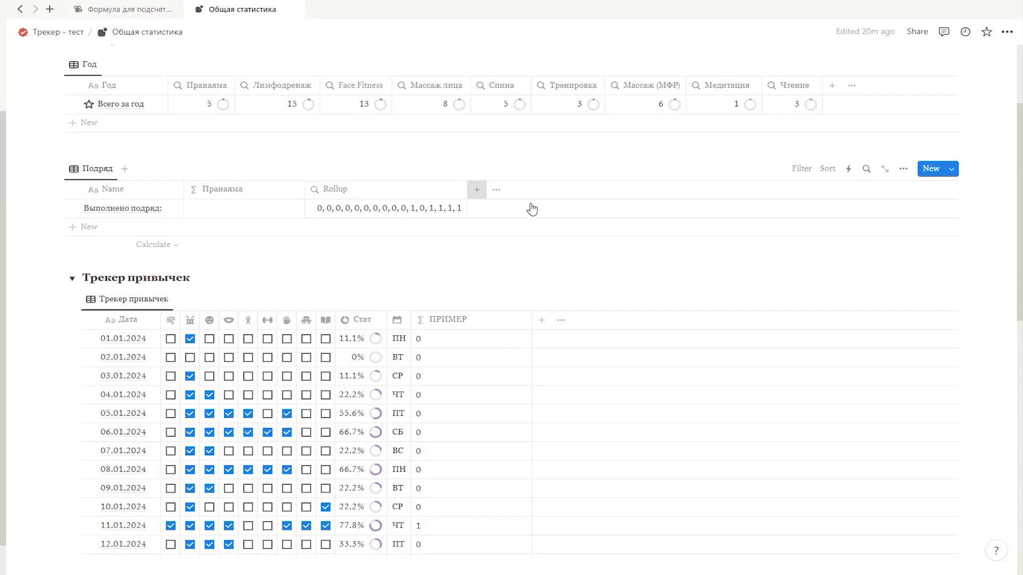
Step: Add a formula property after the rollup in the Подряд table
left_click(475, 187)
scroll(874, 319, "down", 2)
left_click(902, 381)
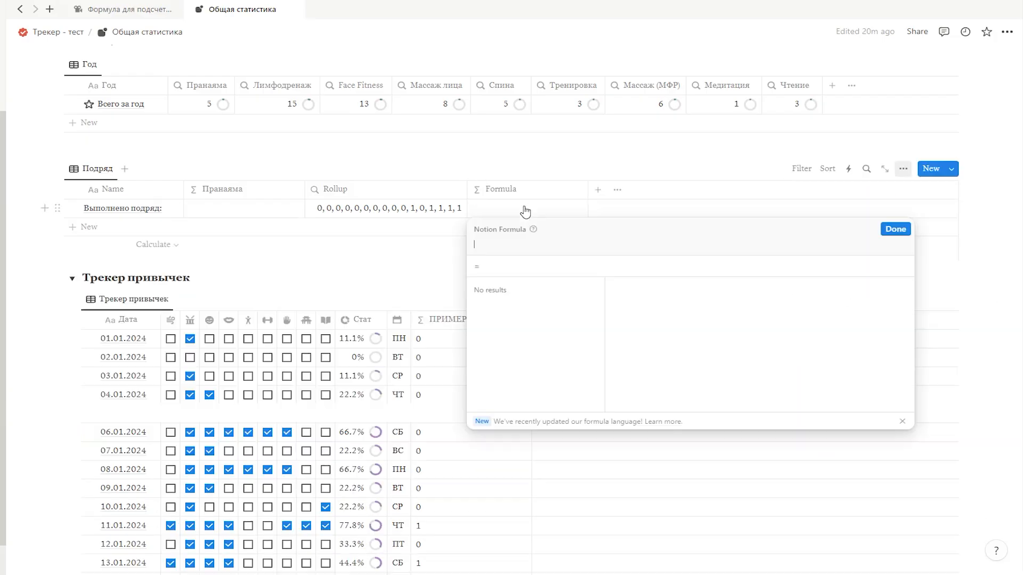
Step: Set the new Подряд formula to Трекер привычек 2024.map(current.ПРИМЕР) and save it
type("т")
key("Return")
type(".ma")
key("Return")
key("Return")
type(".прим")
key("Return")
key("Escape")
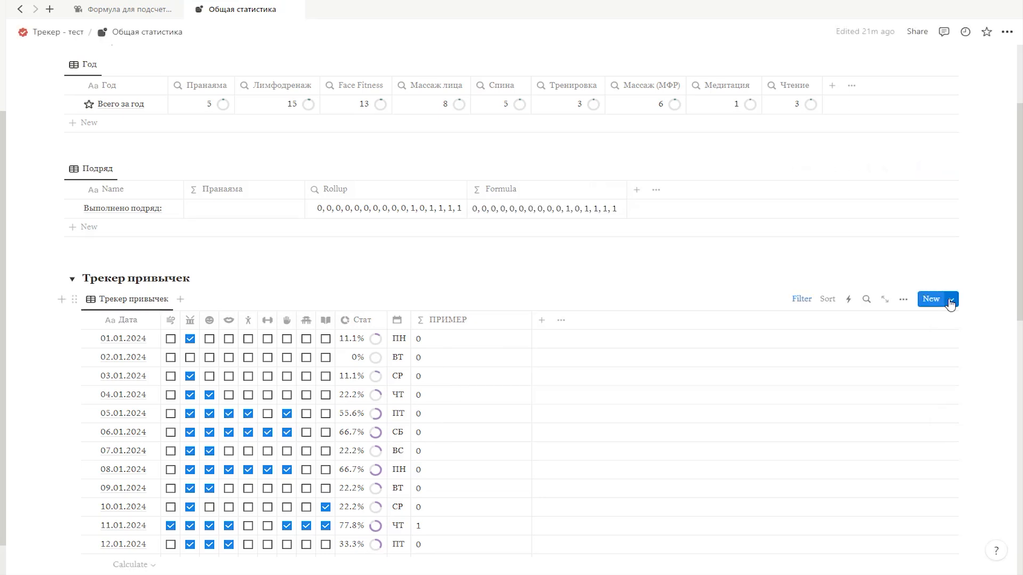
Step: Review the ifs() formula of ПРИМЕР and the current.ПРИМЕР argument of the map() formula in Подряд
left_click(446, 343)
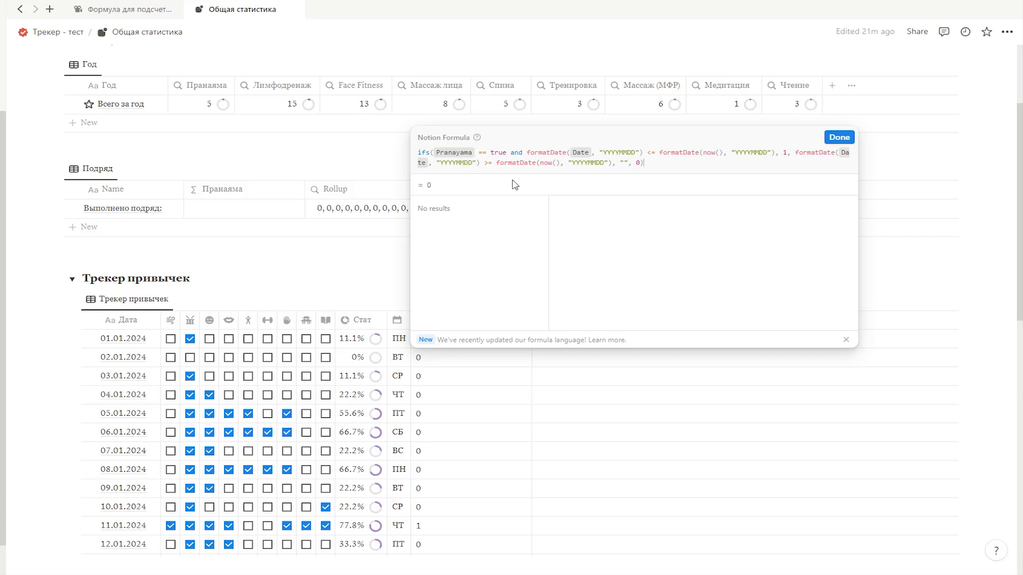
left_click(839, 137)
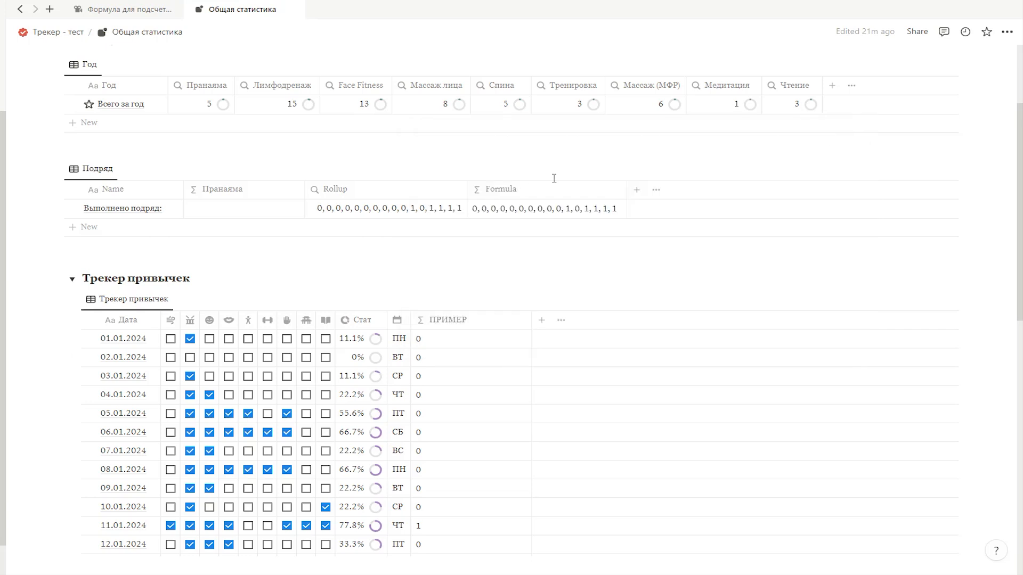
left_click(504, 211)
left_click_drag(579, 244, 662, 245)
left_click(662, 245)
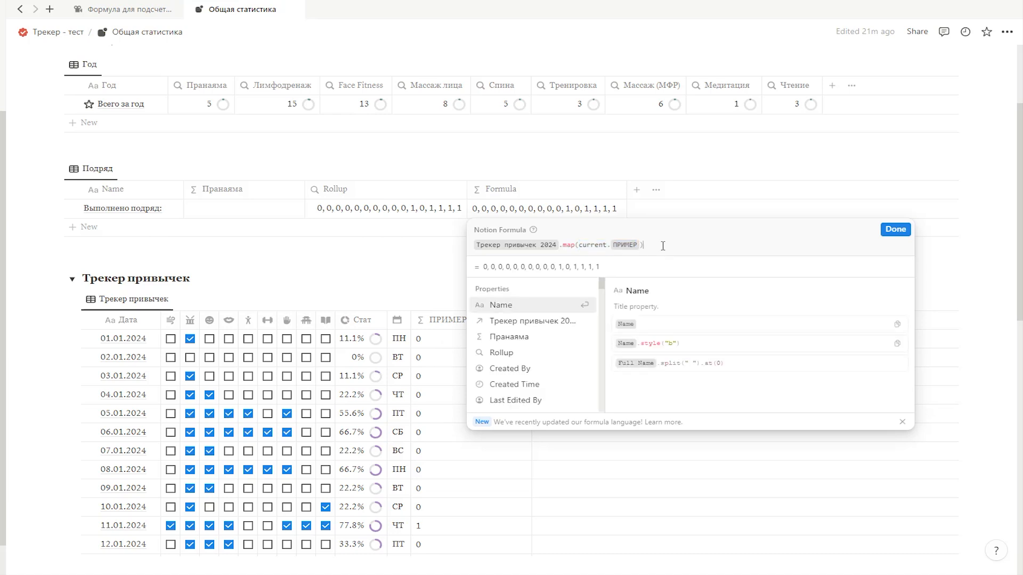
left_click(902, 232)
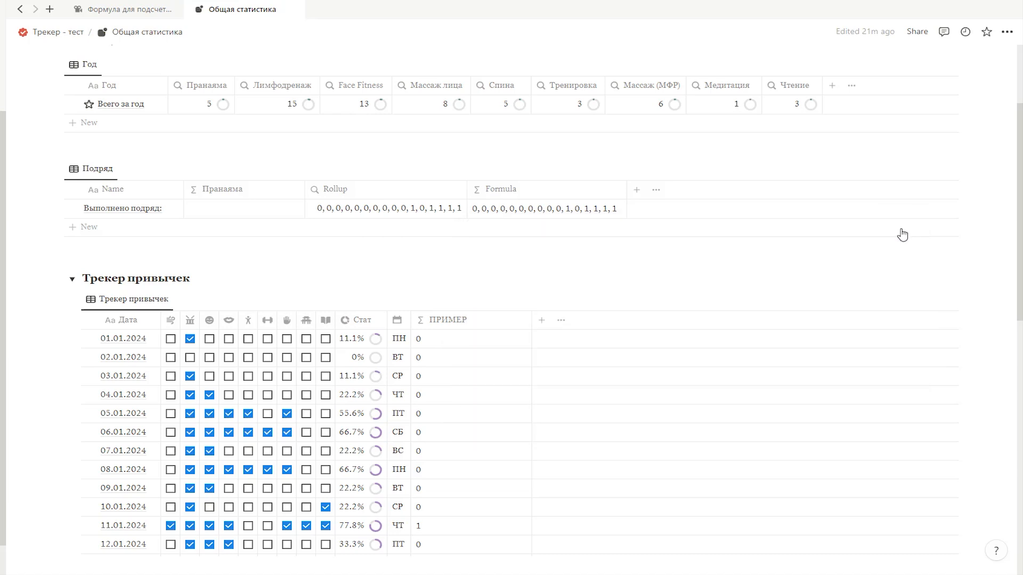
Step: Add another formula property named ПРИМЕР 1 to the Подряд table
left_click(636, 190)
scroll(827, 342, "down", 3)
left_click(833, 365)
type("ПРИМЕР 1")
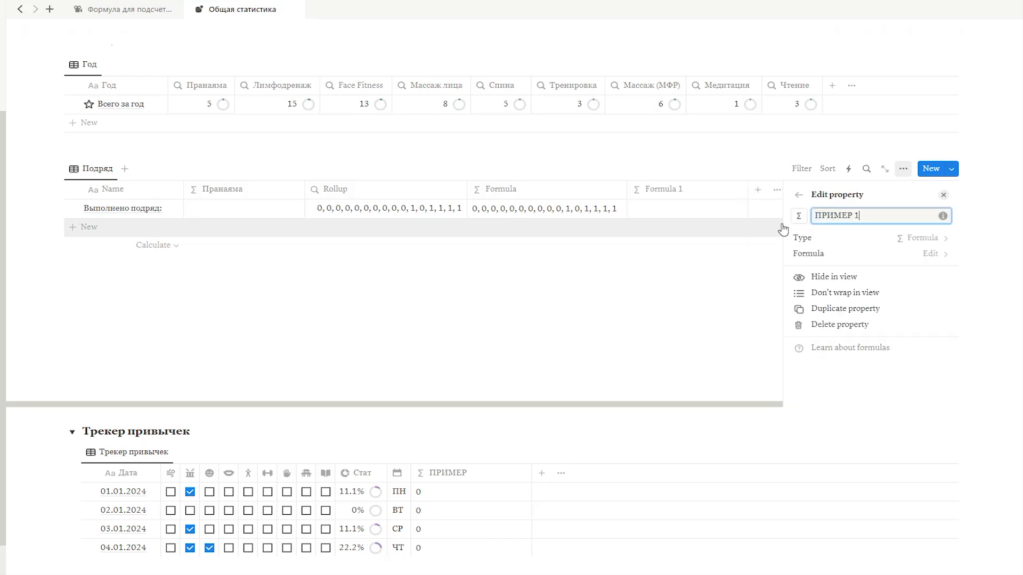
left_click(783, 228)
Step: Begin the ПРИМЕР 1 formula with Трекер привычек 2024.map()
left_click(691, 219)
type("Треке")
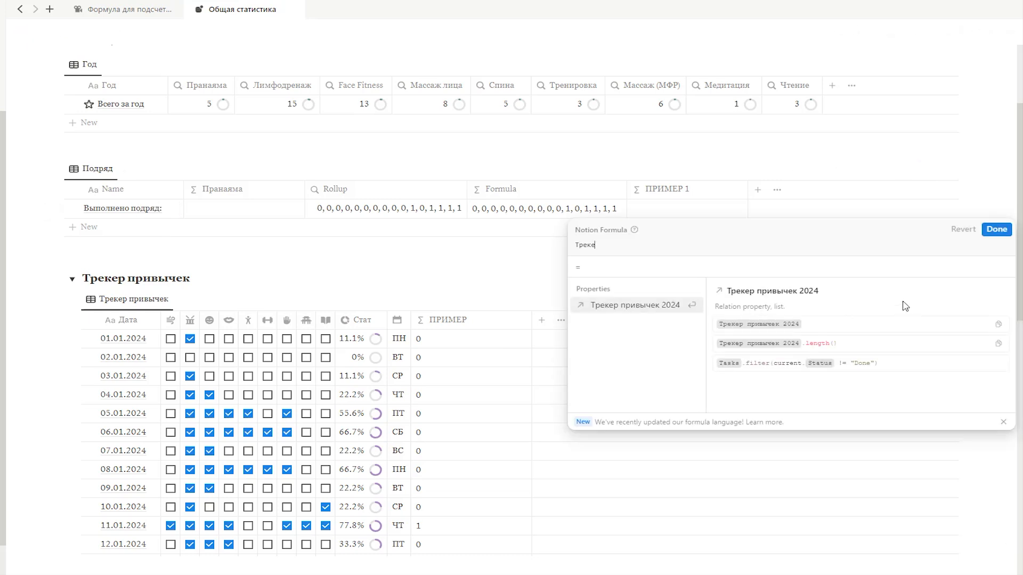
key("Return")
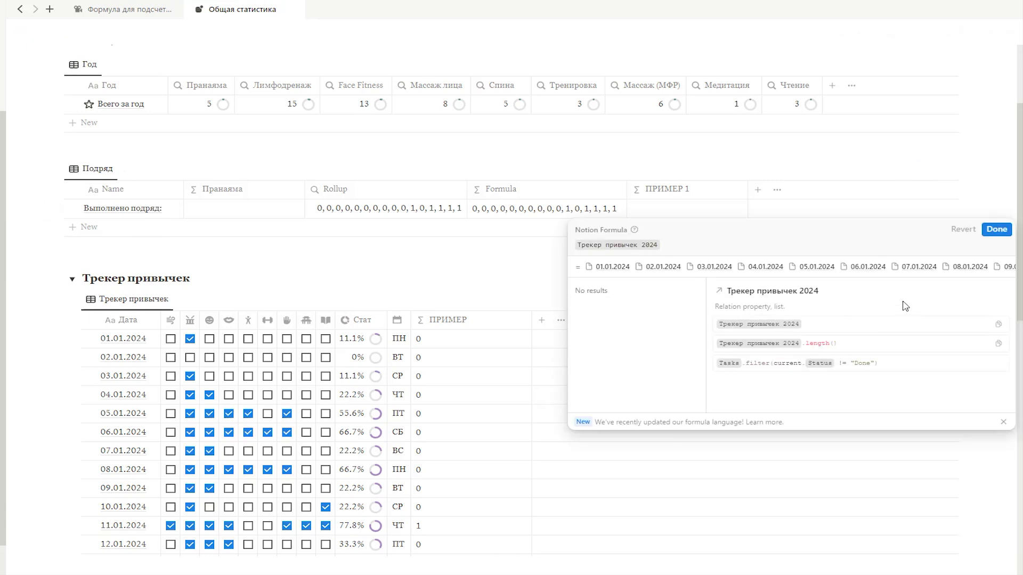
type(".ma")
key("Return")
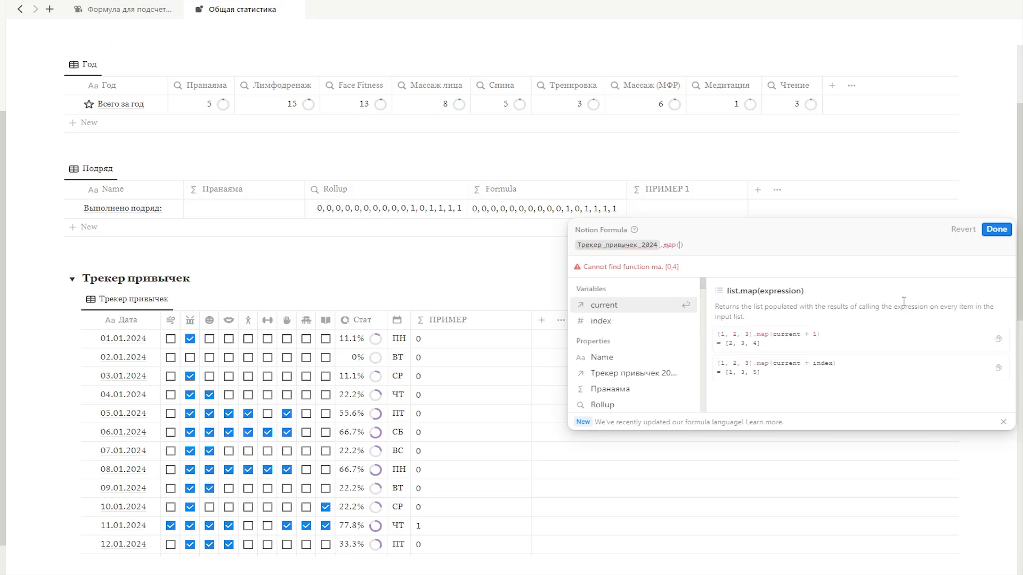
key("Escape")
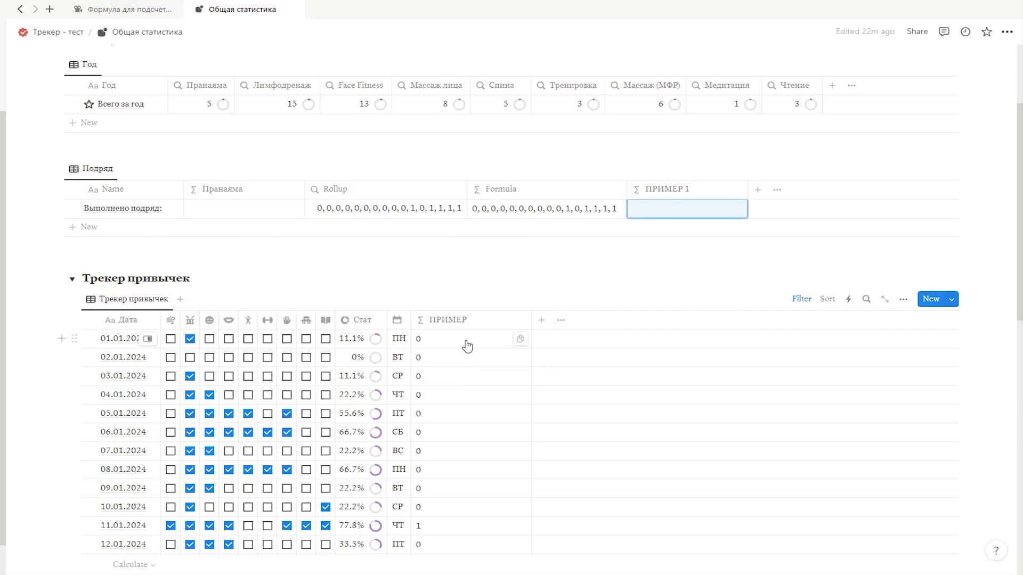
Step: Copy the ifs() formula from ПРИМЕР in the habit tracker and paste it inside the map() parentheses of ПРИМЕР 1
left_click(468, 344)
key("ctrl+a")
key("ctrl+c")
left_click(841, 136)
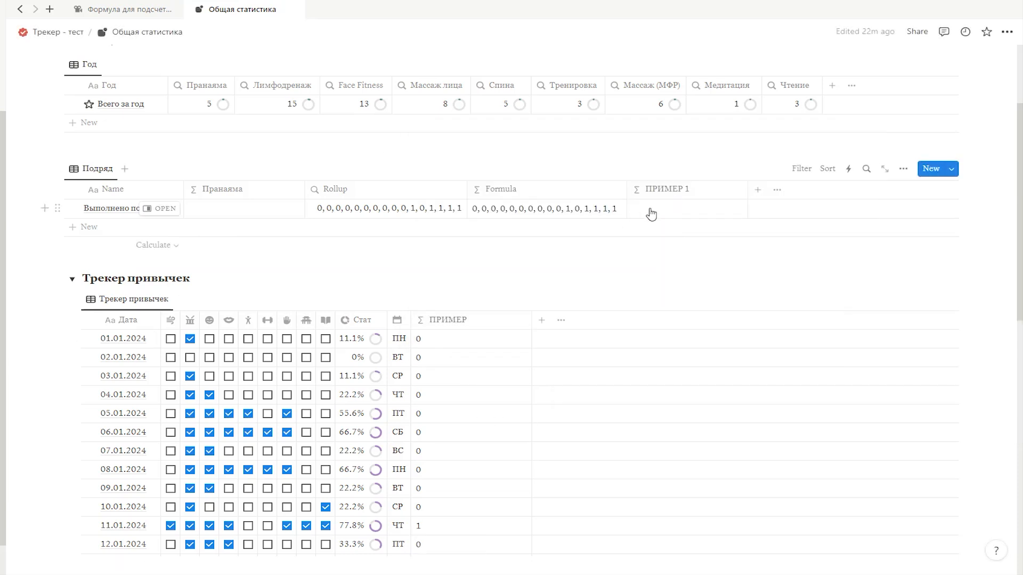
left_click(650, 210)
key("Left")
key("ctrl+v")
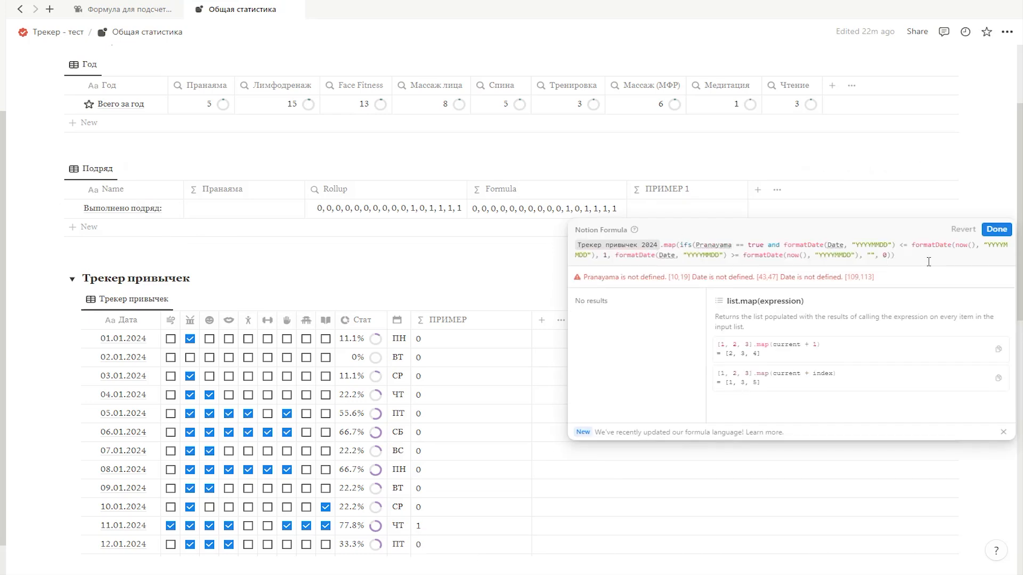
Step: Replace the undefined Pranayama reference in the ПРИМЕР 1 formula with current.Pranayama
left_click(663, 255)
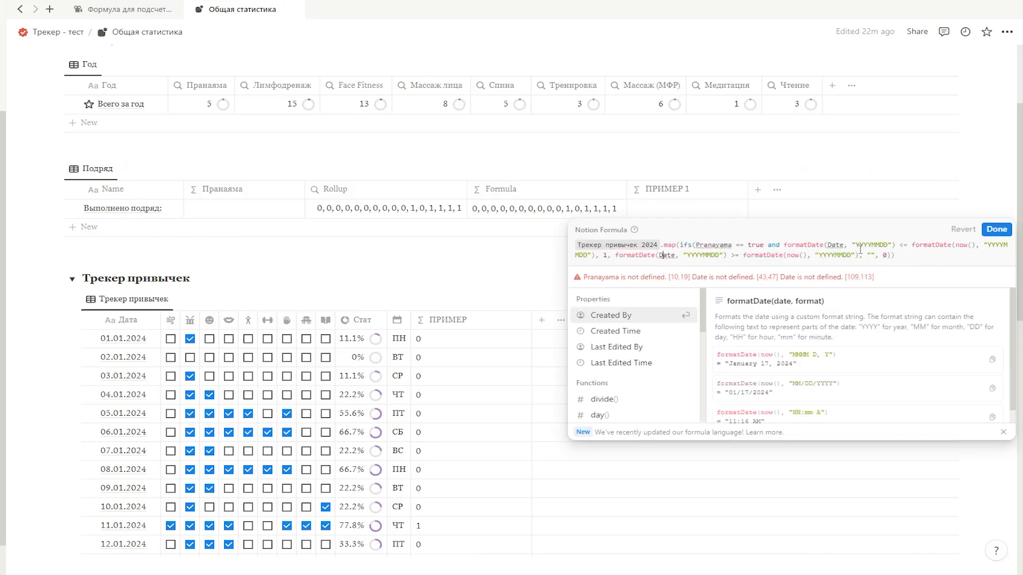
left_click(941, 259)
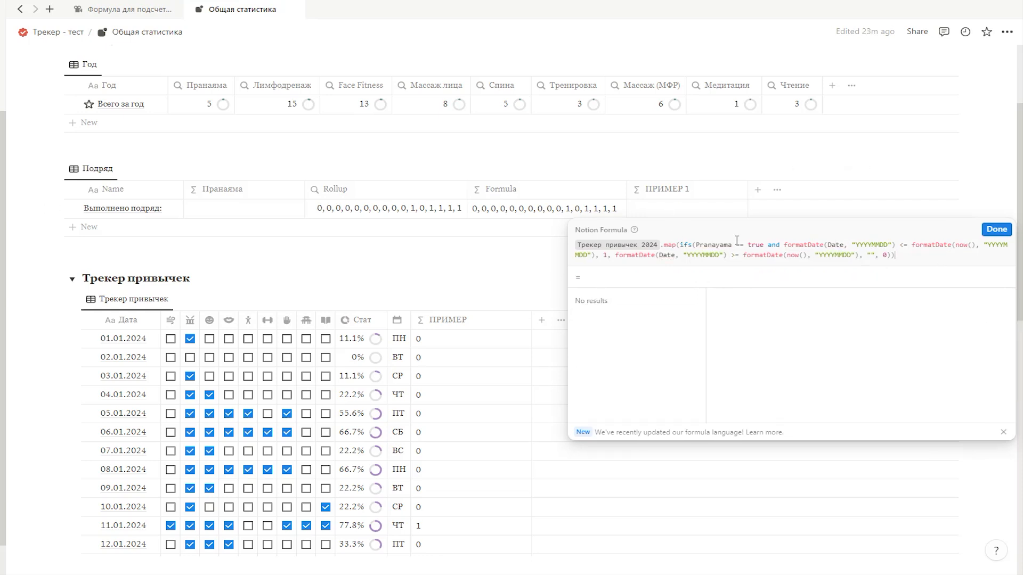
left_click_drag(732, 245, 696, 244)
type("current.")
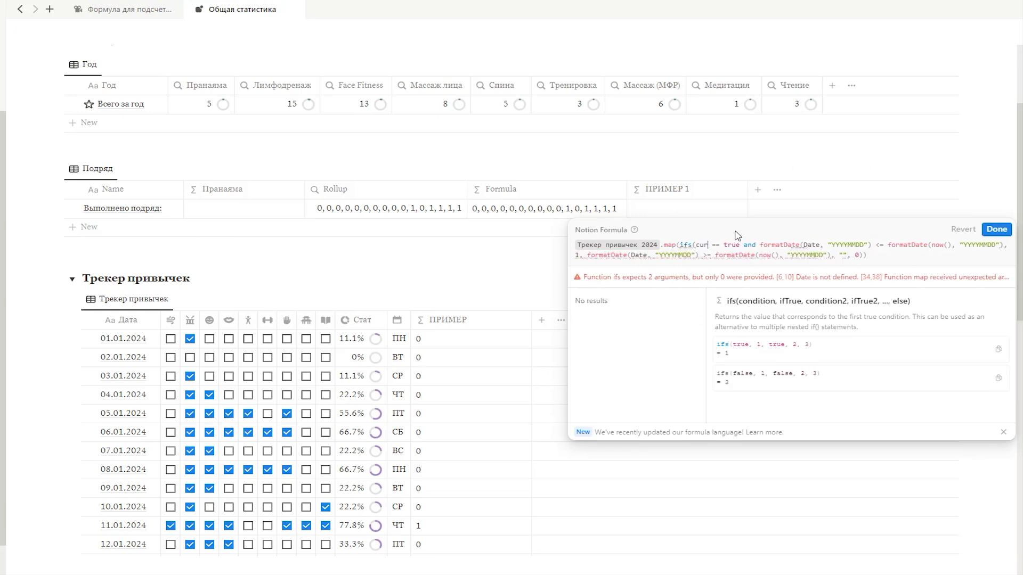
type("Pranayama")
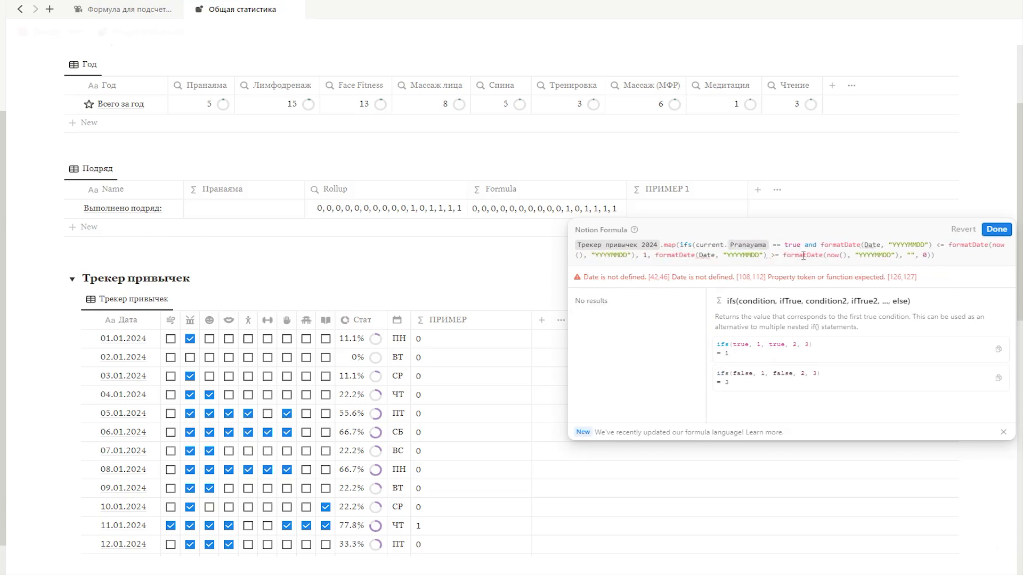
Step: Replace both Date references in the ПРИМЕР 1 formula with current.Date and save the formula
left_click_drag(881, 244, 867, 248)
type("current.Date")
left_click_drag(753, 256, 735, 256)
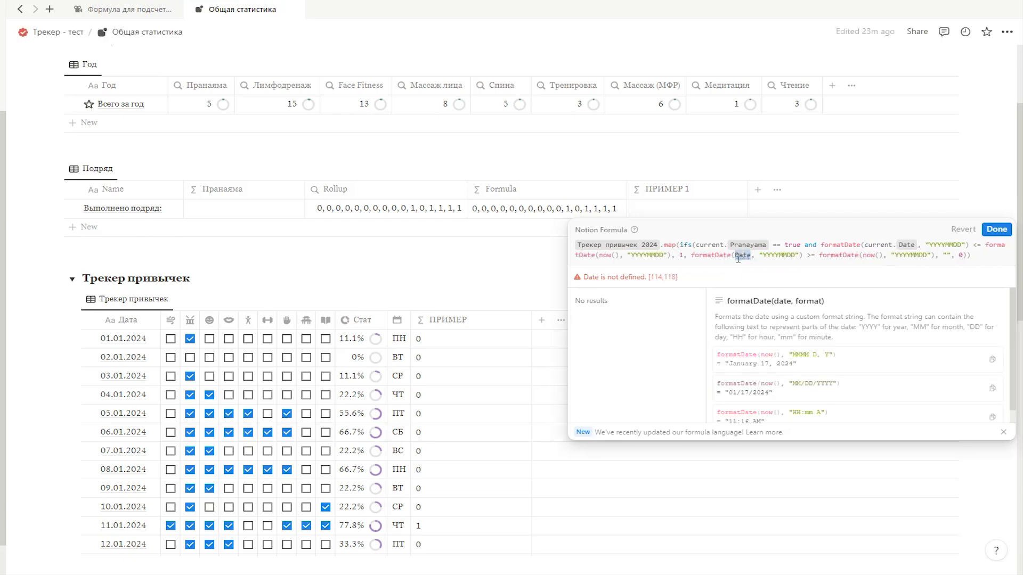
type("current.Date")
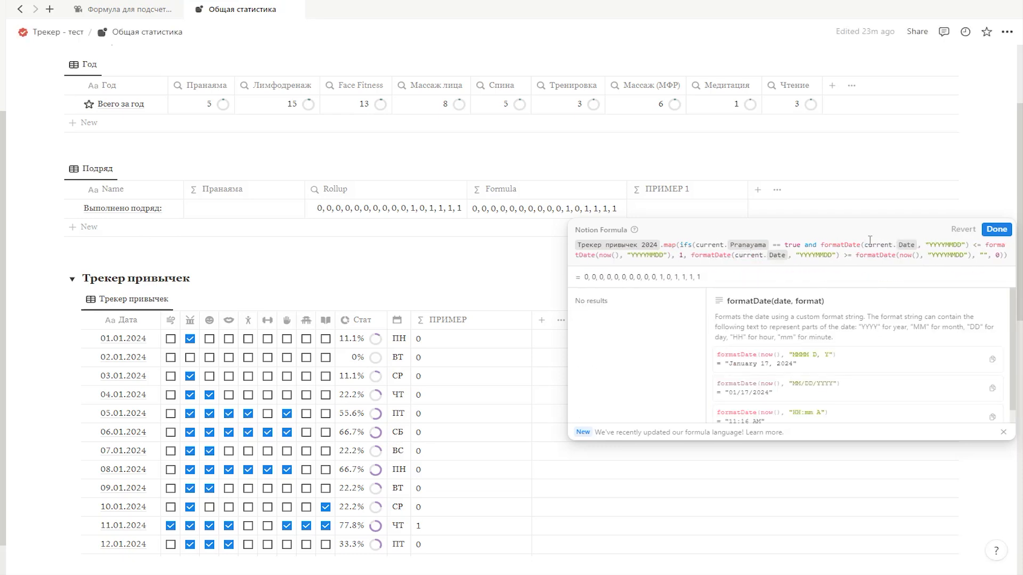
left_click(996, 229)
Step: Delete the ПРИМЕР property from the Трекер привычек table
left_click(463, 332)
left_click(456, 504)
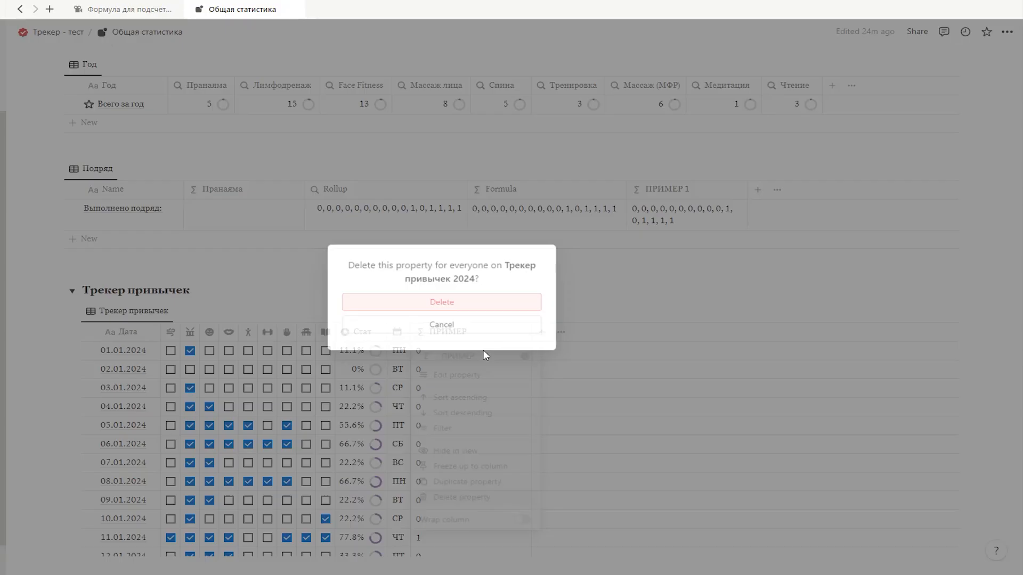
key("Return")
Step: Delete the Rollup and Formula properties from the Подряд table and widen the ПРИМЕР 1 column
left_click(335, 189)
left_click(368, 358)
key("Return")
left_click(338, 189)
left_click(367, 358)
left_click(477, 303)
left_click_drag(425, 192, 459, 192)
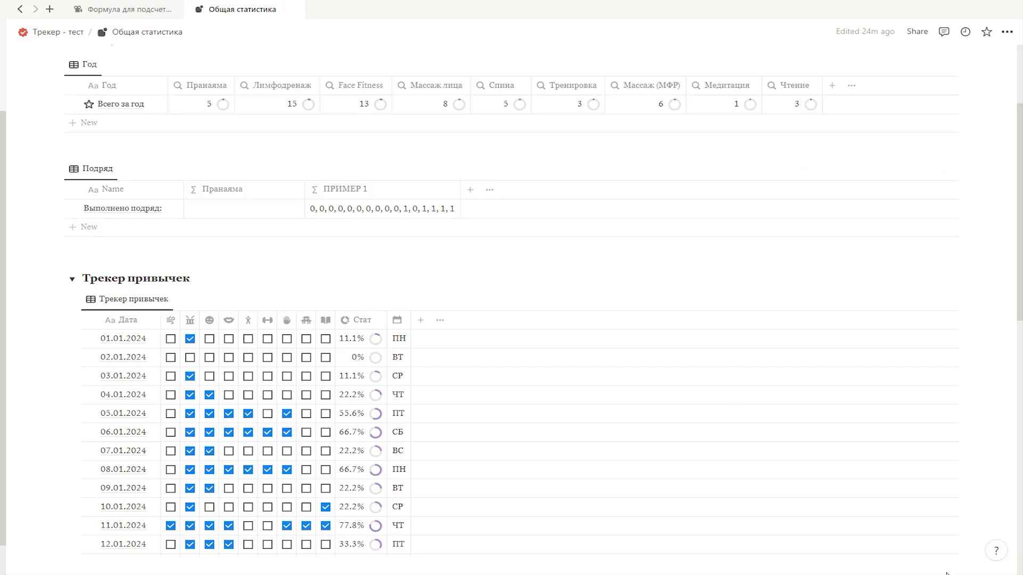
Step: Append .join("") to the end of the ПРИМЕР 1 formula and save it
left_click(385, 211)
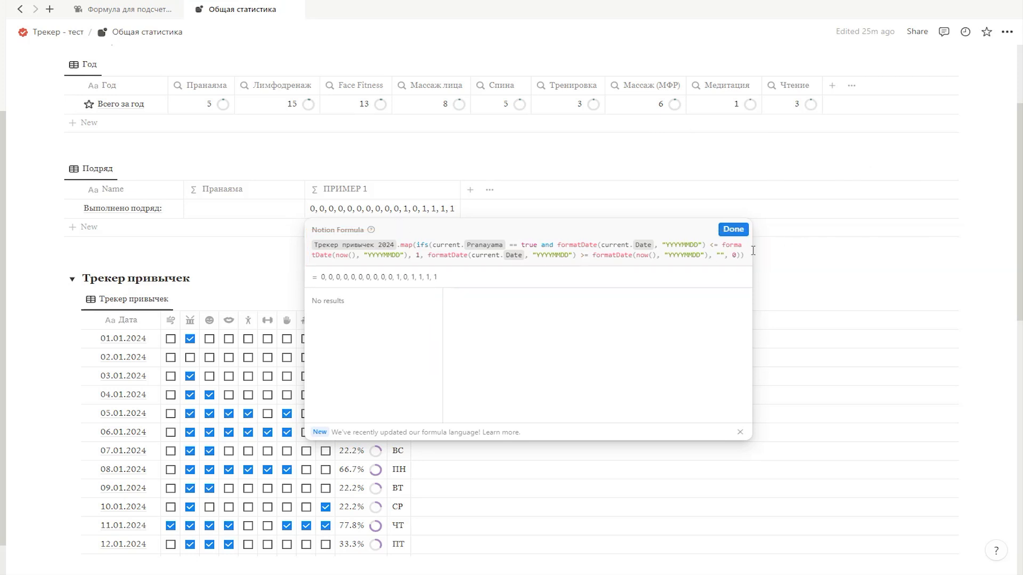
type(".")
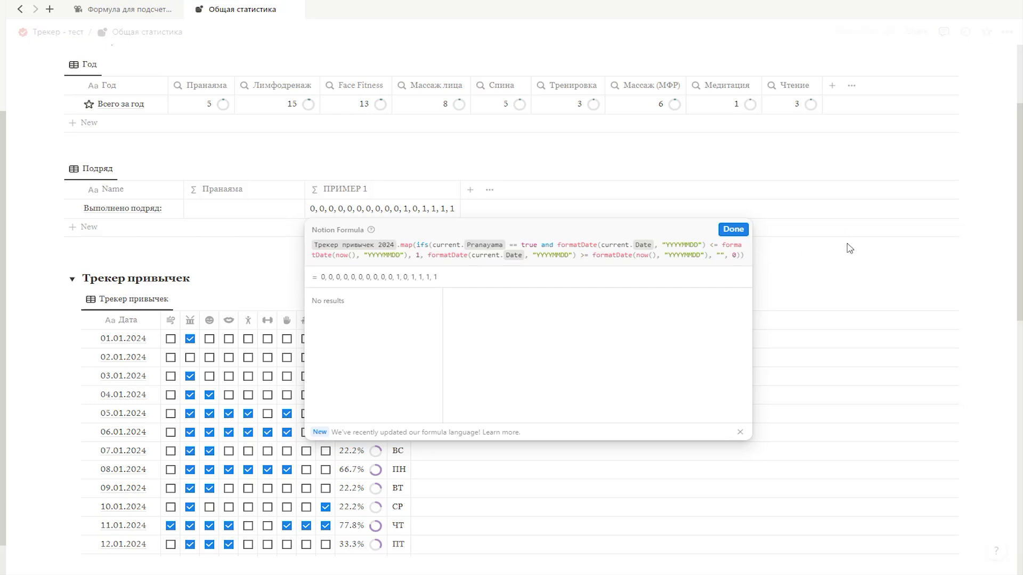
type("jo")
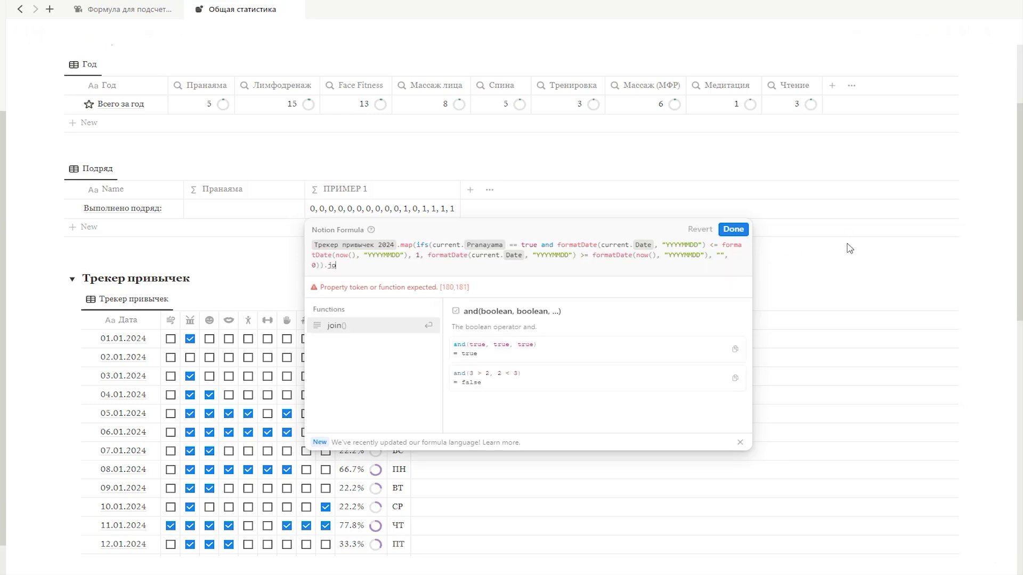
type("in(\"\")")
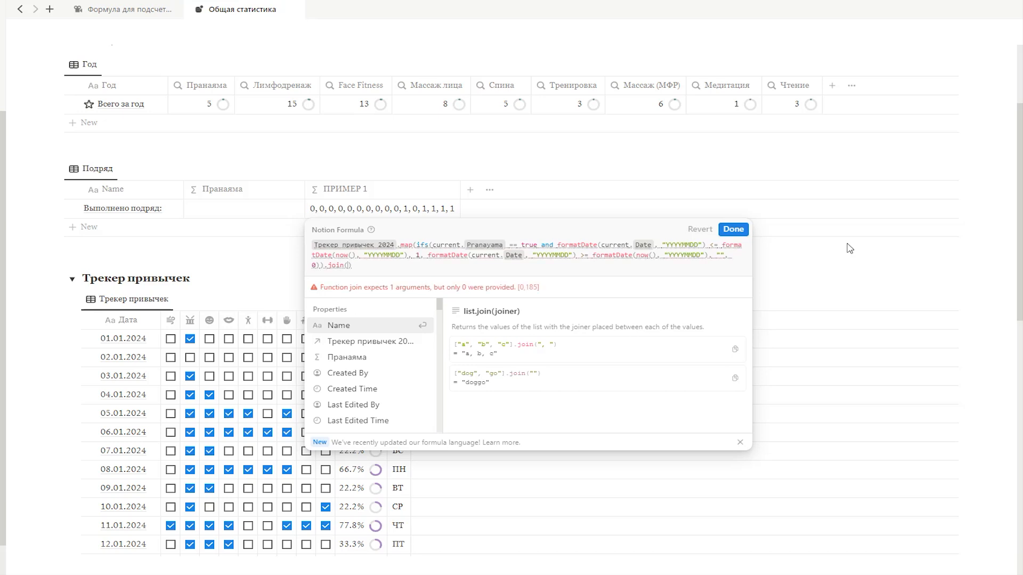
left_click(889, 279)
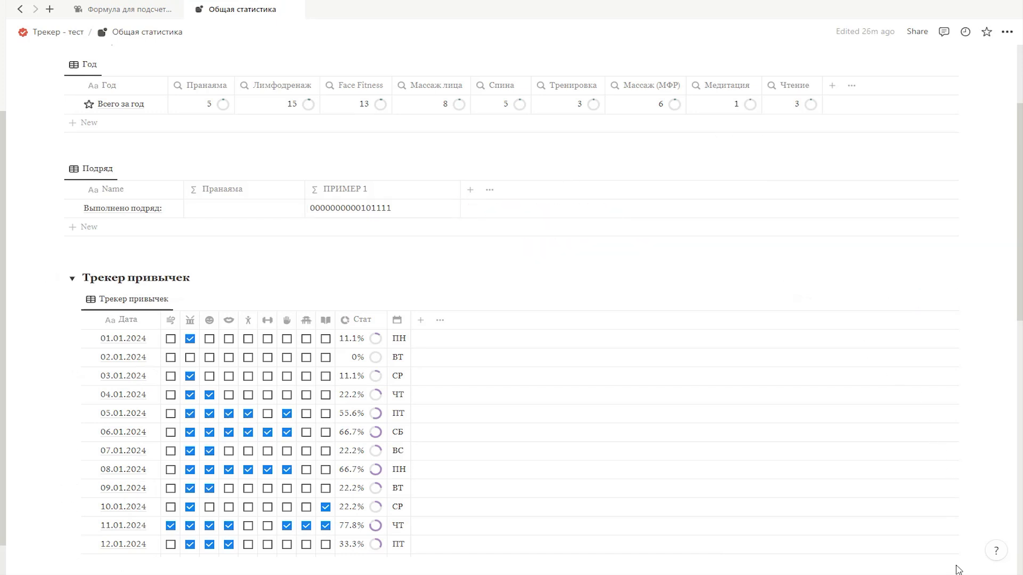
Step: Append .replaceAll(".*0", "") to the ПРИМЕР 1 formula after join() and save it
left_click(374, 209)
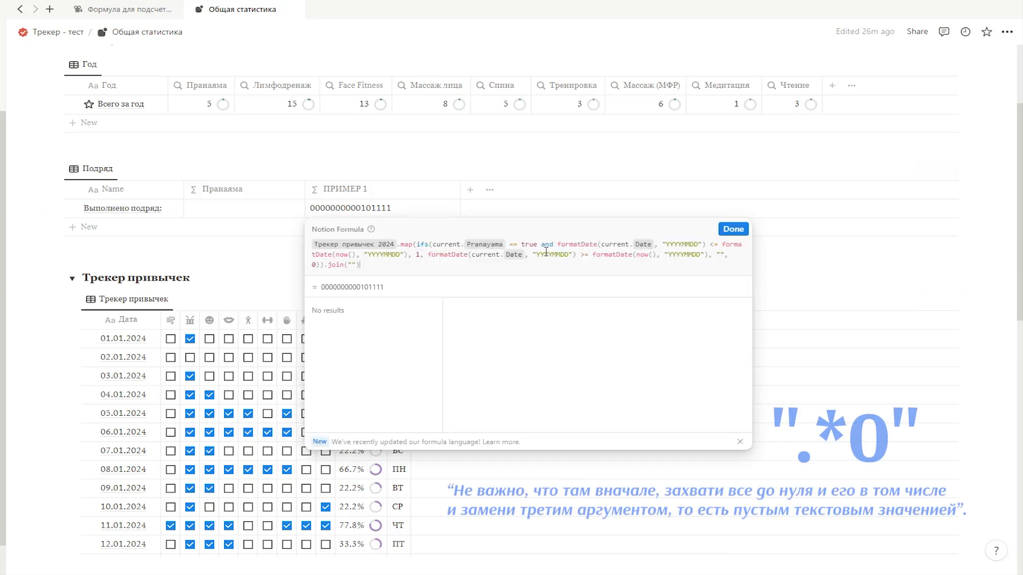
type("repla")
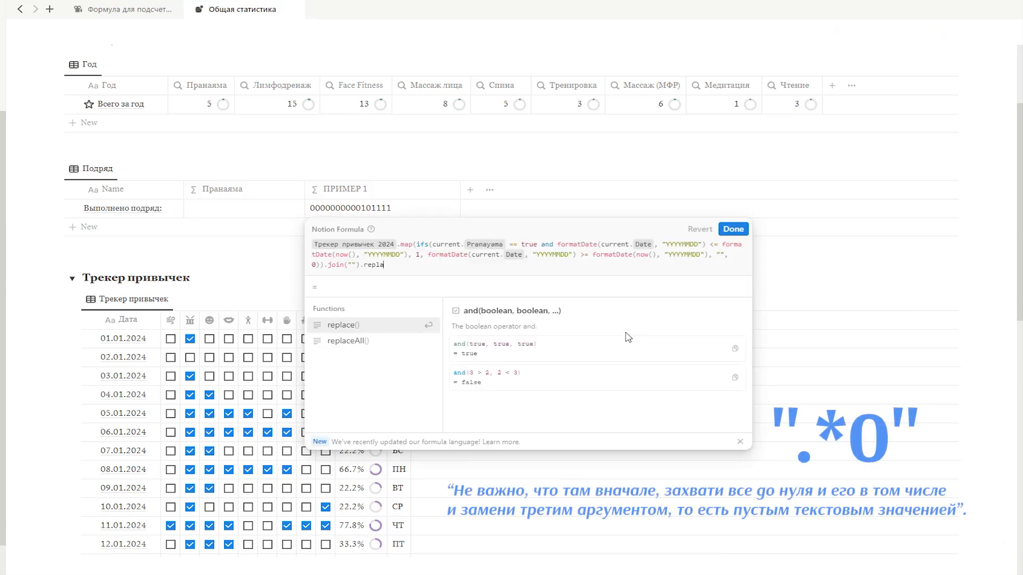
key("Down")
key("Return")
type("\"\"")
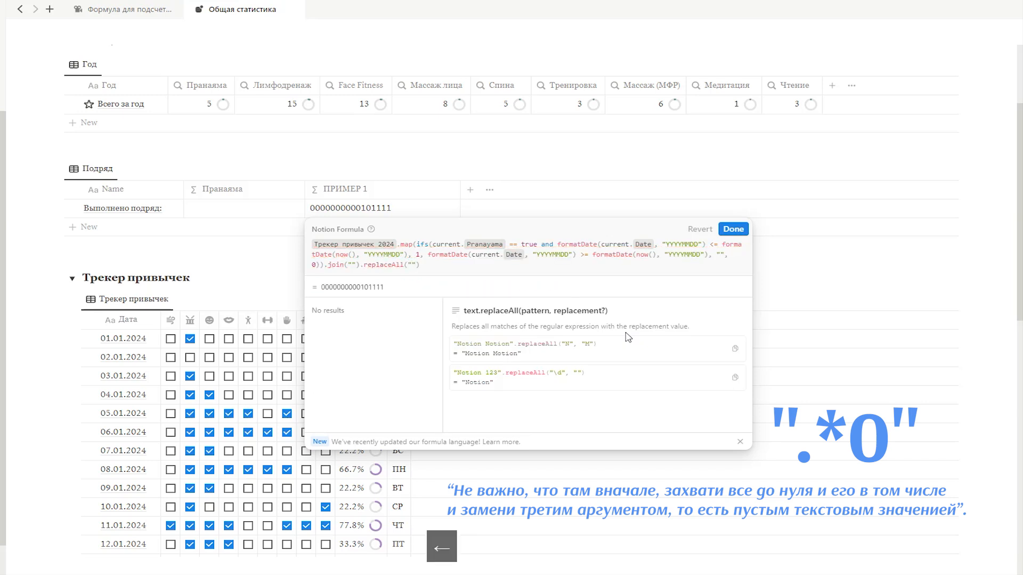
type(".*0")
key("Right")
type(", \"\"")
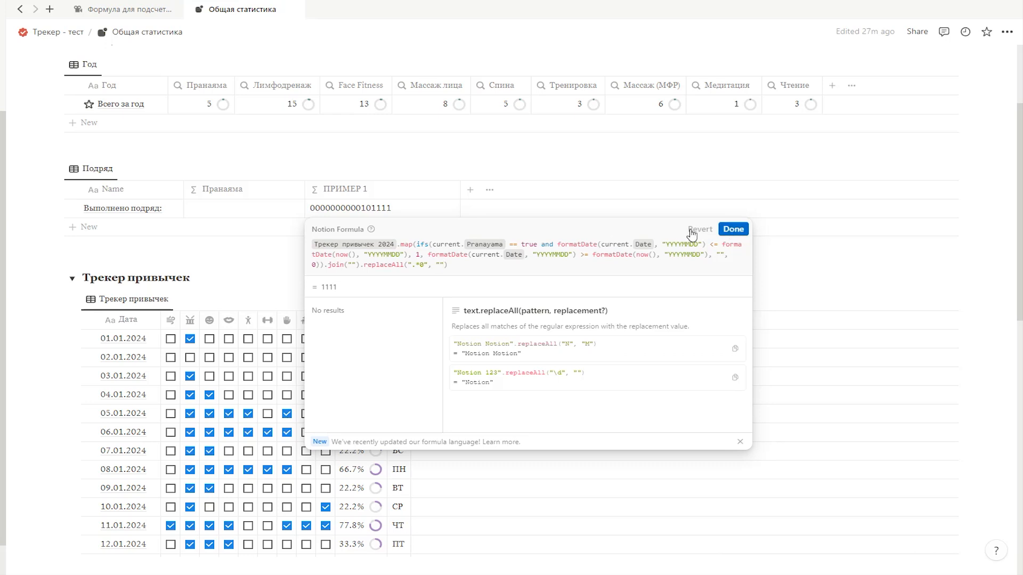
left_click(733, 229)
Step: Test ПРИМЕР 1 by clearing and rechecking the pranayama checkboxes for 15.01, 13.01 and 14.01.2024 one at a time
scroll(170, 487, "down", 2)
left_click(171, 489)
left_click(170, 489)
left_click(171, 451)
left_click(171, 451)
left_click(171, 470)
left_click(171, 470)
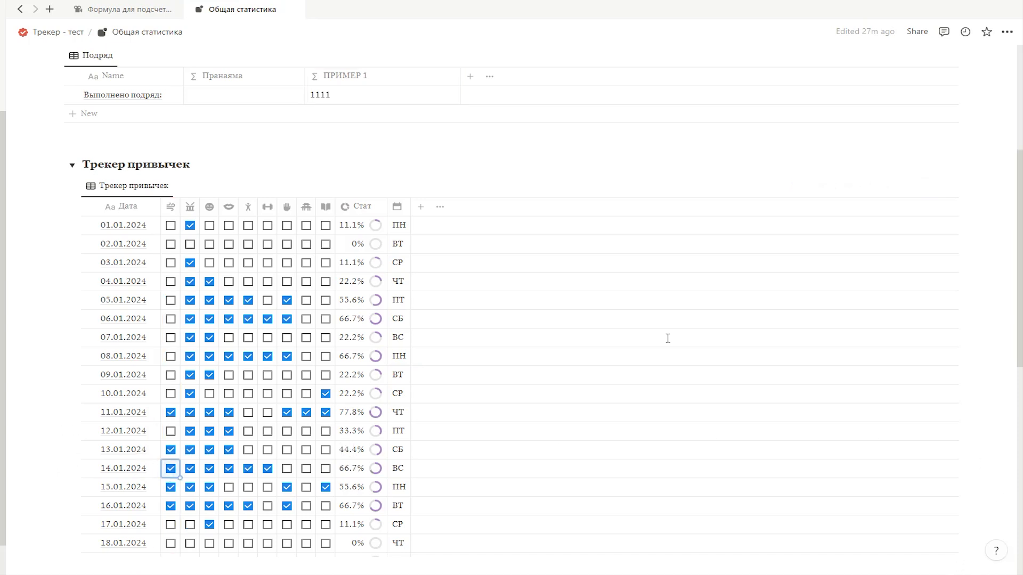
Step: Append .length() to the end of the ПРИМЕР 1 formula and save it
scroll(647, 317, "up", 1)
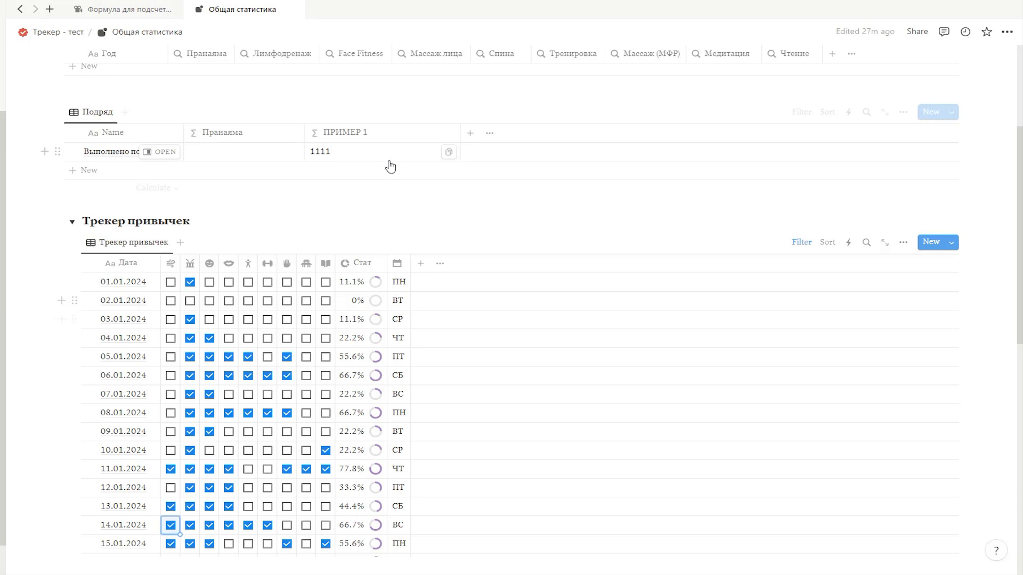
left_click(361, 159)
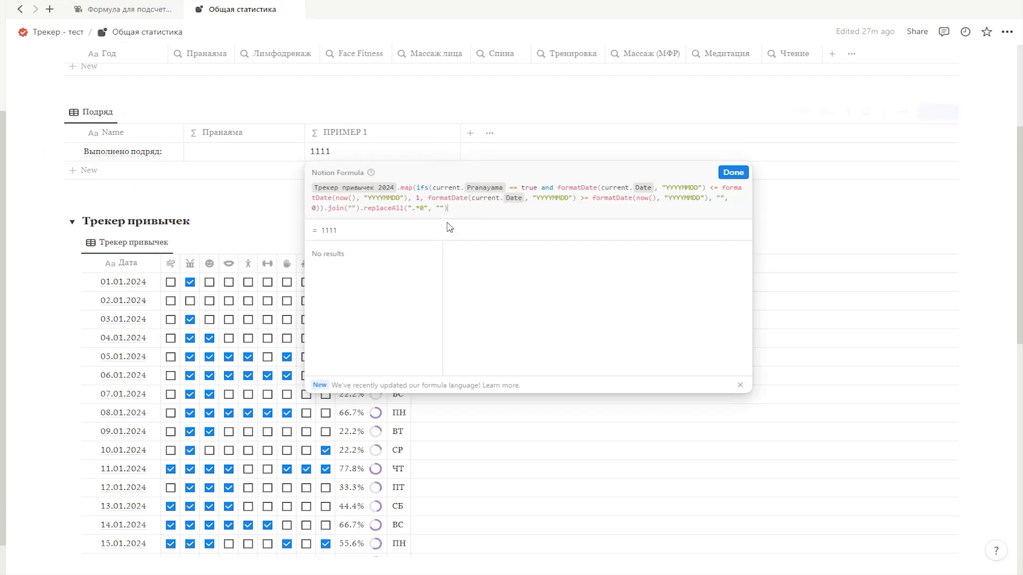
type(".len")
key("Return")
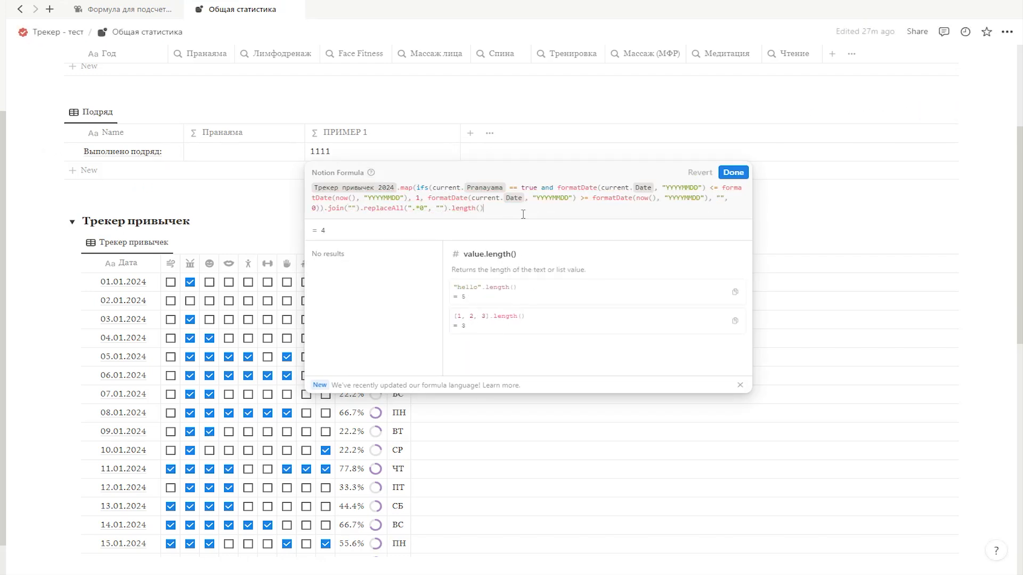
left_click(734, 174)
Step: Test the length() count by toggling the pranayama checkboxes for 13.01 to 15.01.2024 off and back on
scroll(190, 491, "down", 1)
left_click(171, 470)
left_click(171, 470)
left_click(171, 488)
left_click(171, 488)
left_click(172, 454)
left_click(171, 452)
left_click(171, 469)
left_click(171, 469)
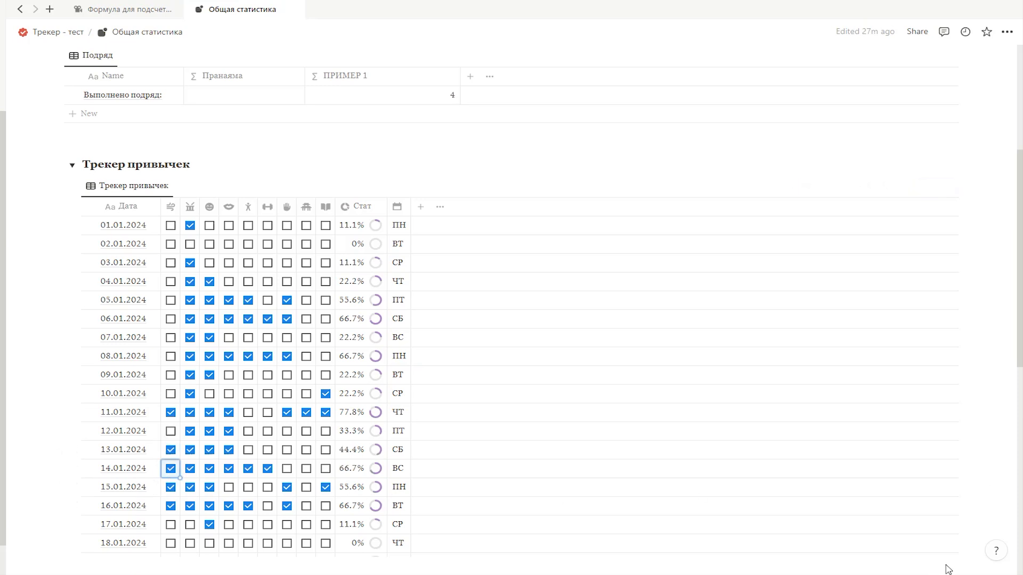
Step: Copy the complete ПРИМЕР 1 formula from the Подряд table
scroll(393, 301, "up", 2)
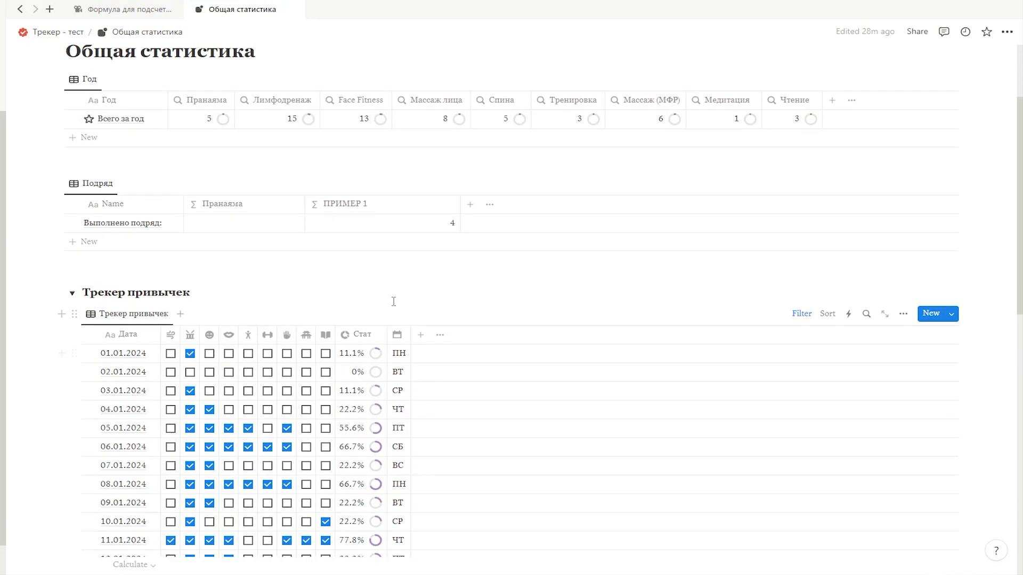
scroll(394, 301, "up", 1)
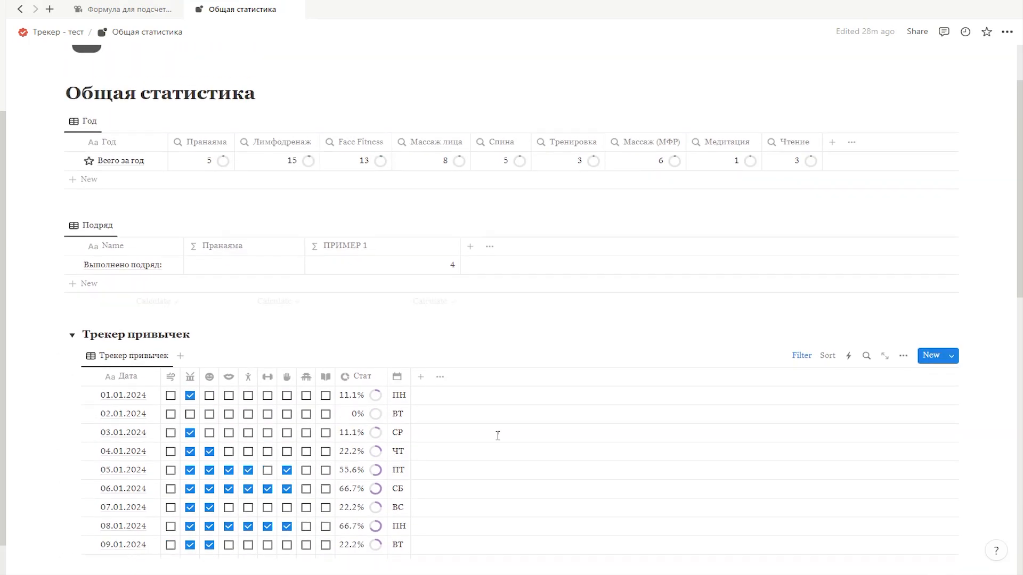
left_click(403, 275)
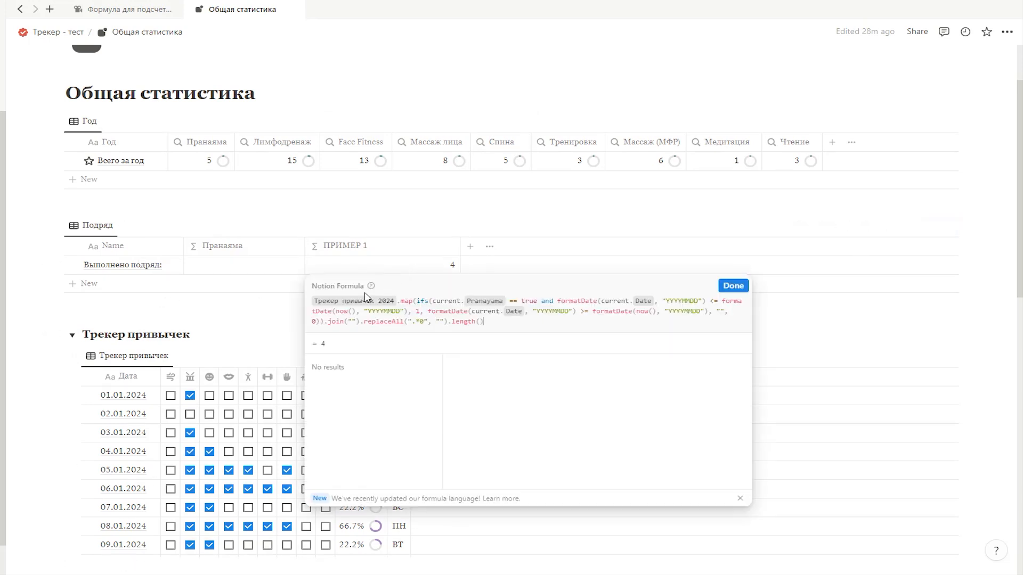
left_click_drag(497, 323, 308, 302)
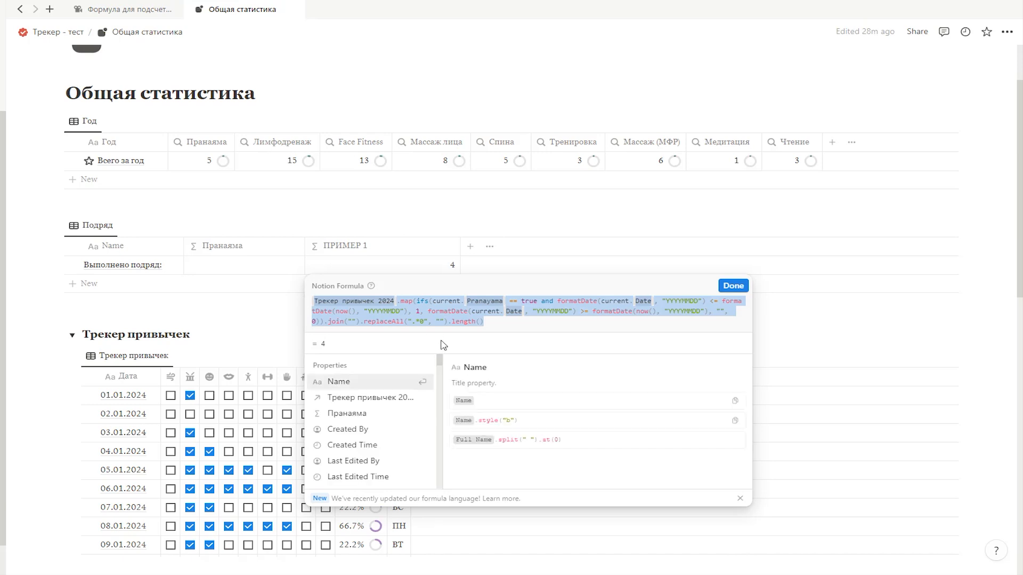
key("ctrl+c")
left_click(733, 286)
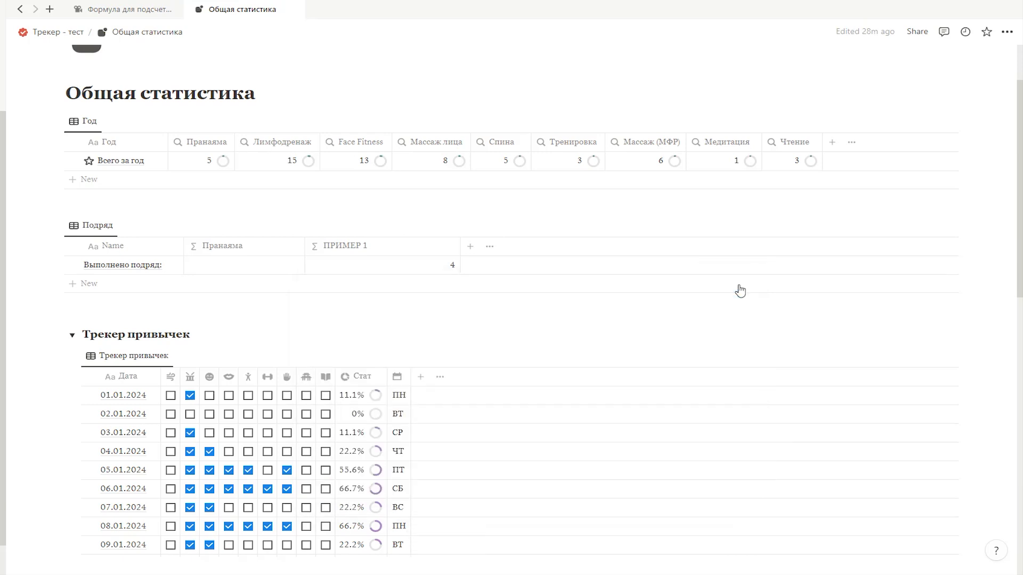
Step: Add a habitcount variable to the lets() formula of Пранаяма, with the copied ПРИМЕР 1 formula as its value
left_click(244, 269)
key("Return")
key("Return")
type("habitcount")
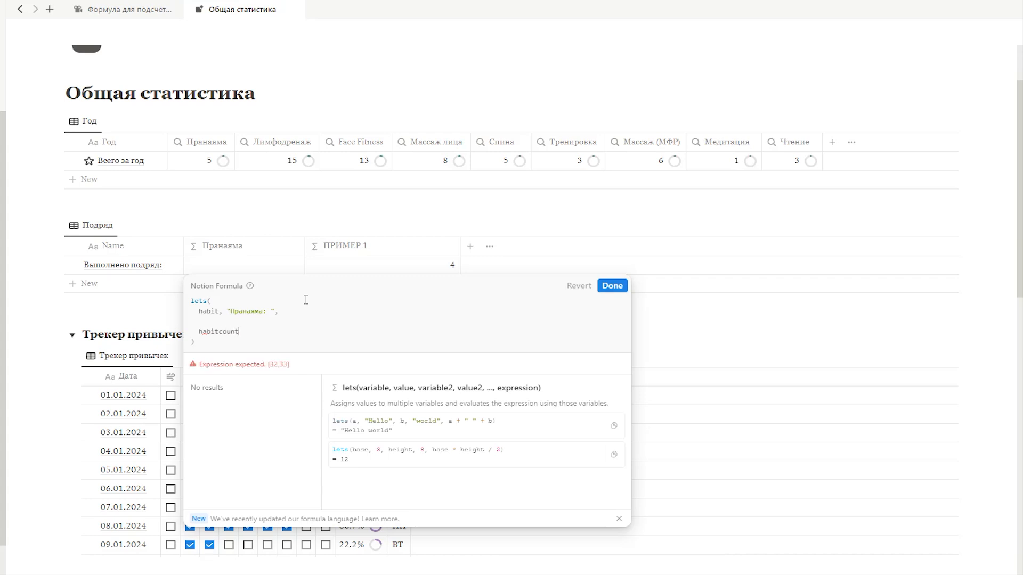
type(",")
key("ctrl+v")
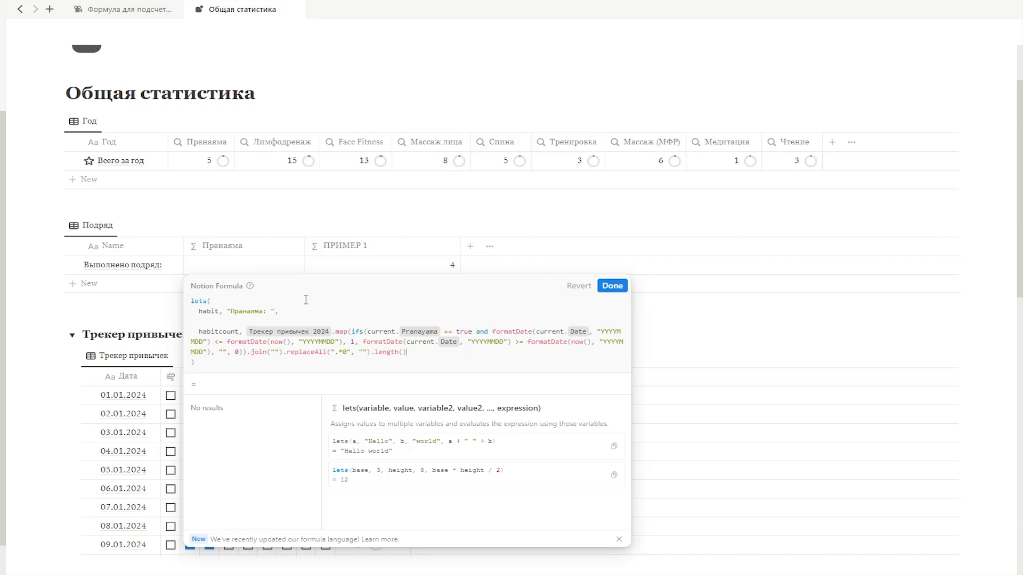
type(",")
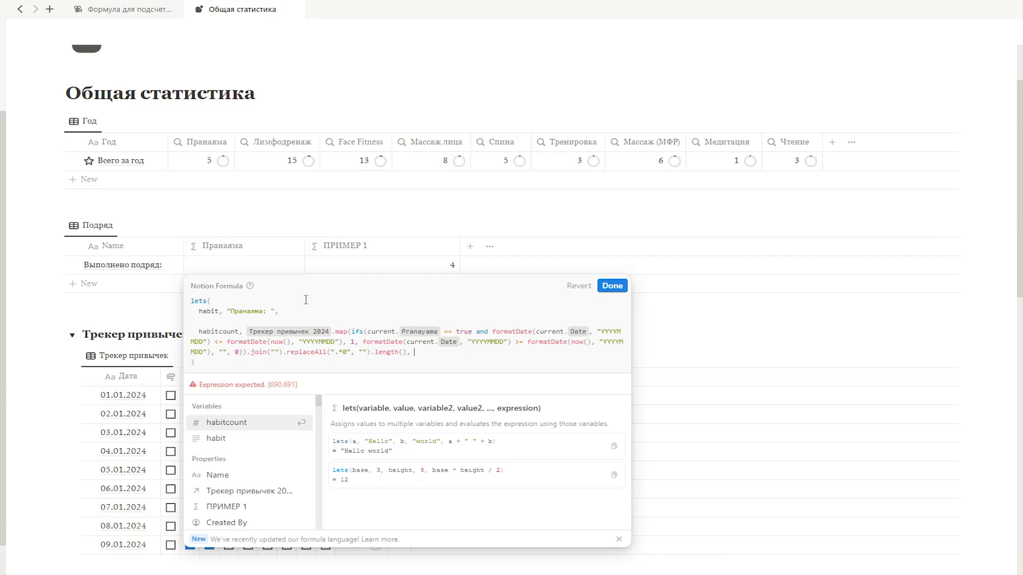
Step: Finish the Пранаяма lets() formula with the result expression habit + habitcount and save it
key("Return")
key("Return")
type("habit + habi")
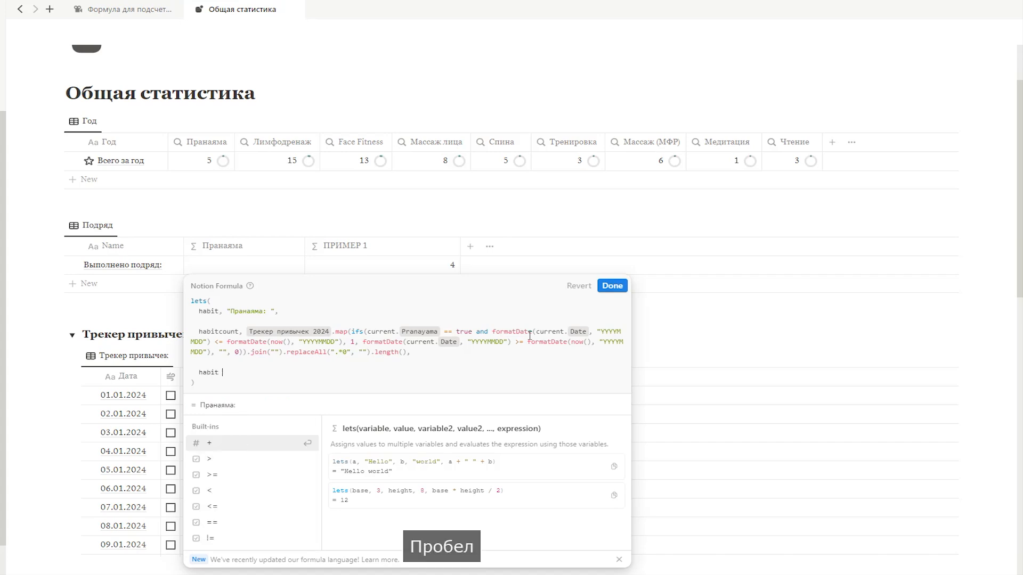
type("tcount")
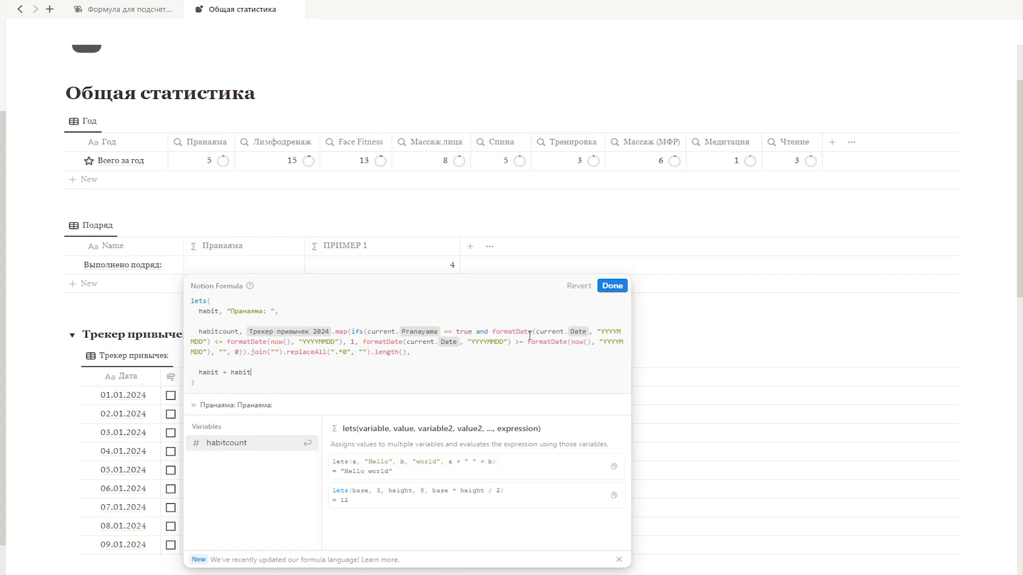
left_click(605, 291)
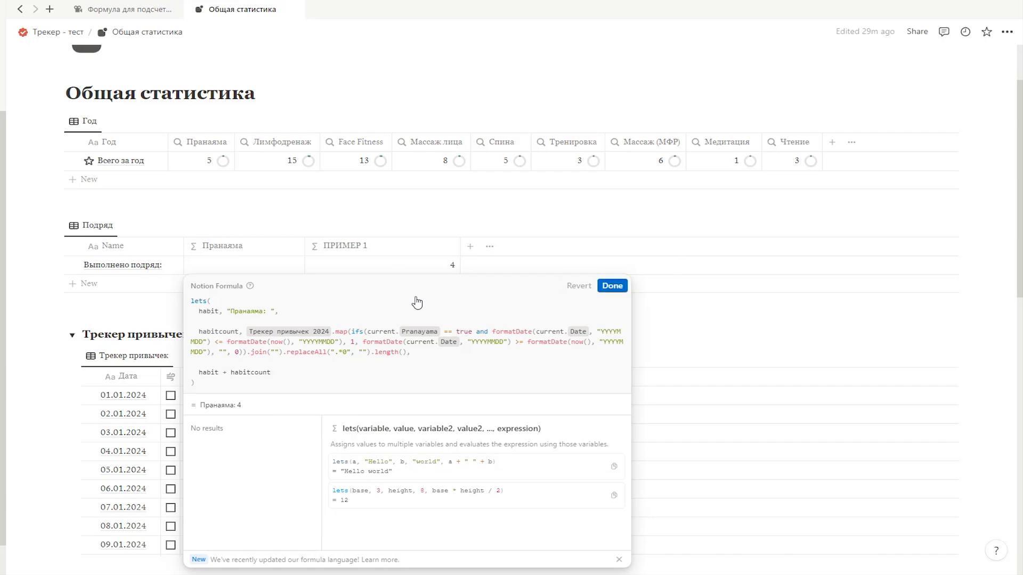
Step: Test the Пранаяма formula by toggling the pranayama checkbox for 13.01.2024 off and back on
scroll(219, 309, "down", 3)
left_click(169, 489)
left_click(170, 487)
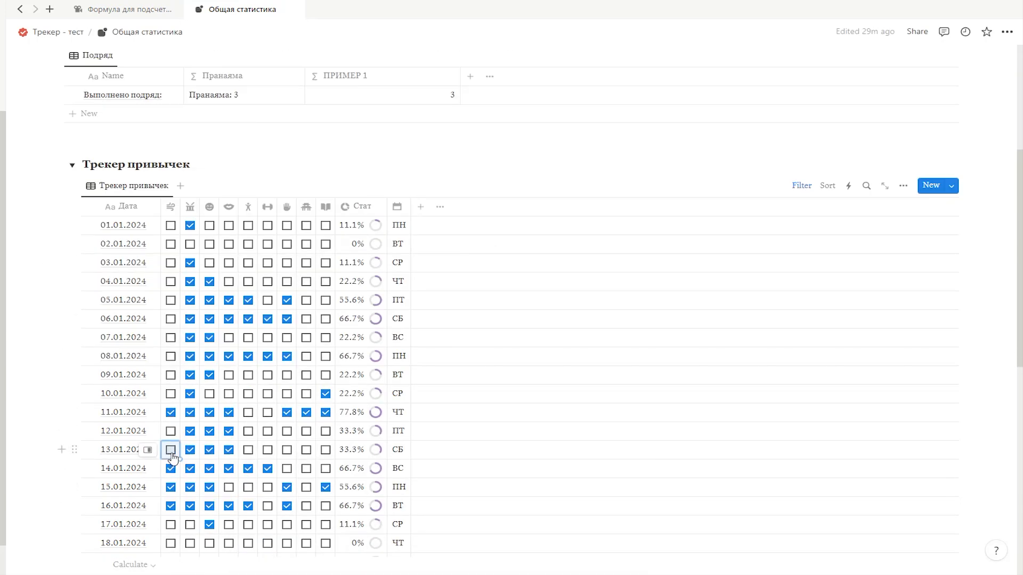
scroll(239, 373, "up", 5)
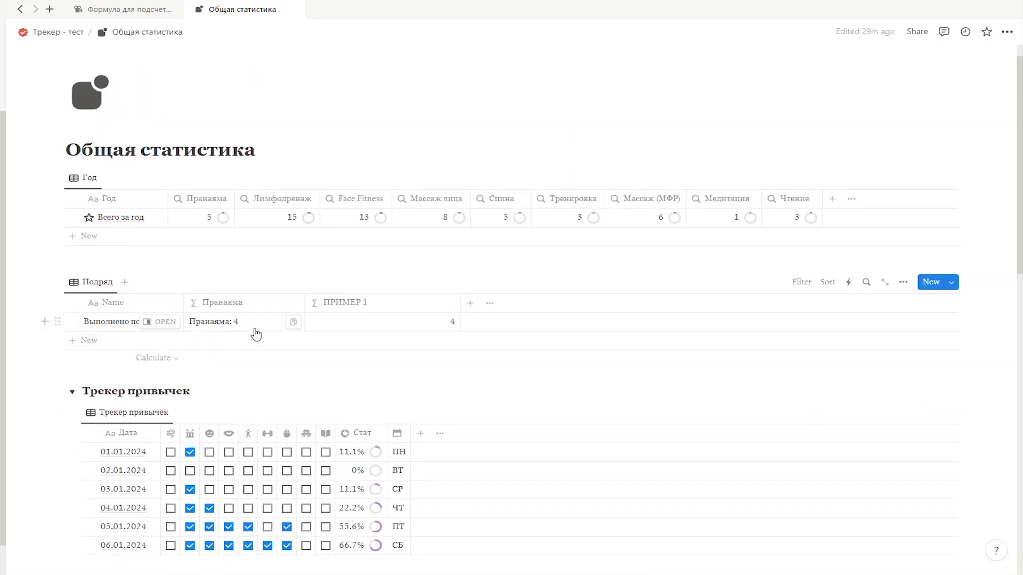
Step: Remove the habit + habitcount expression from the Пранаяма formula and close the formula editor
left_click(252, 324)
left_click(199, 135)
left_click_drag(205, 135, 274, 134)
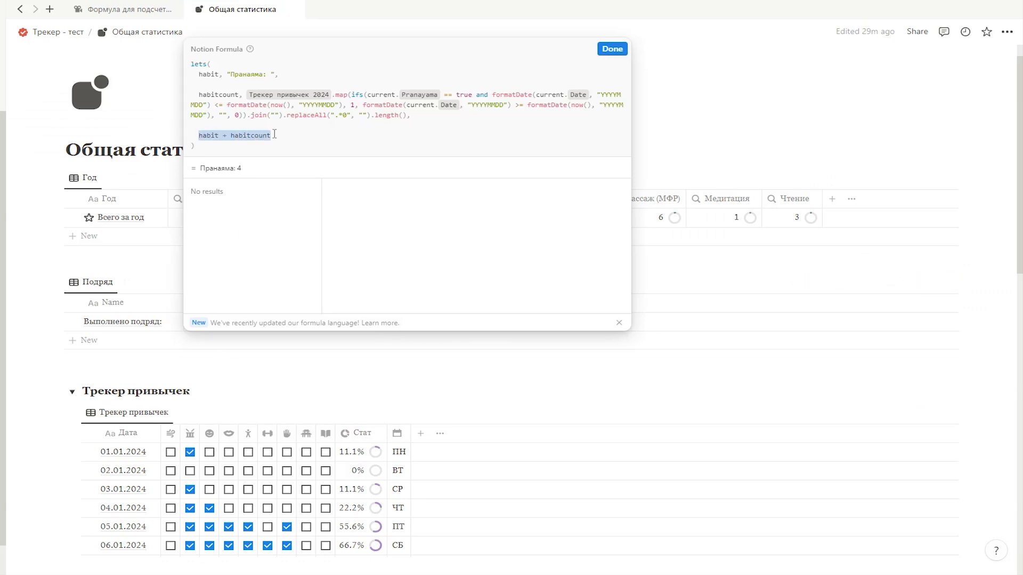
key("BackSpace")
left_click(402, 369)
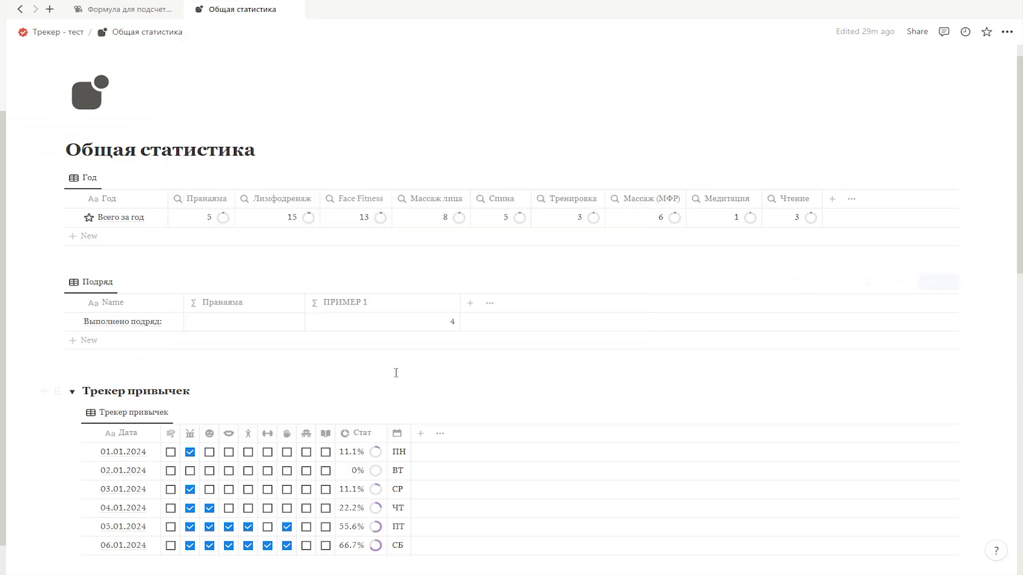
Step: Delete the ПРИМЕР 1 property from the Подряд table
scroll(365, 393, "up", 1)
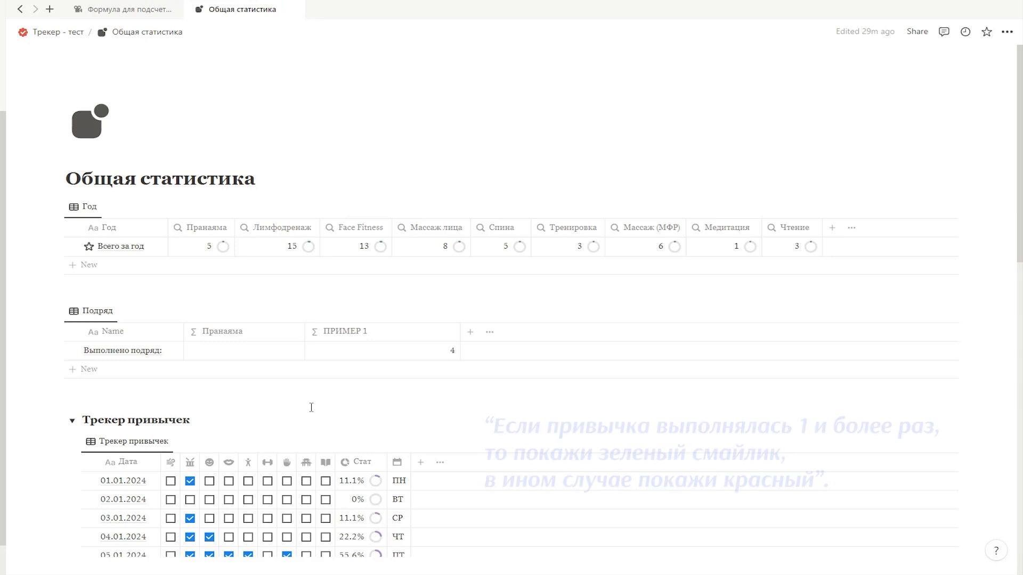
left_click(341, 332)
left_click(354, 501)
left_click(435, 296)
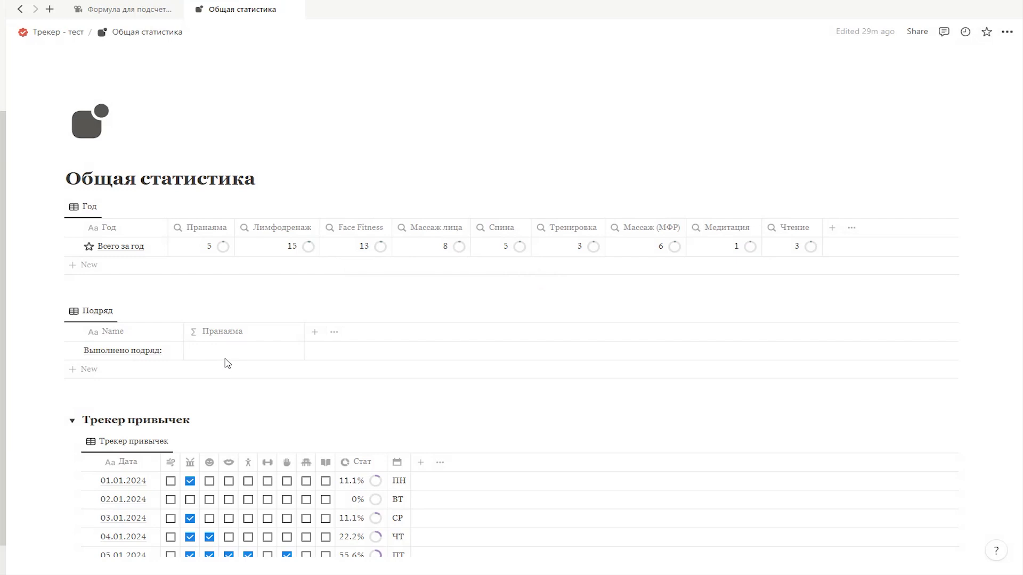
Step: Add an emoji variable to the Пранаяма lets() formula with the value if(habitcount >=1, "✅ ", "⭕ ")
scroll(233, 351, "down", 2)
left_click(241, 273)
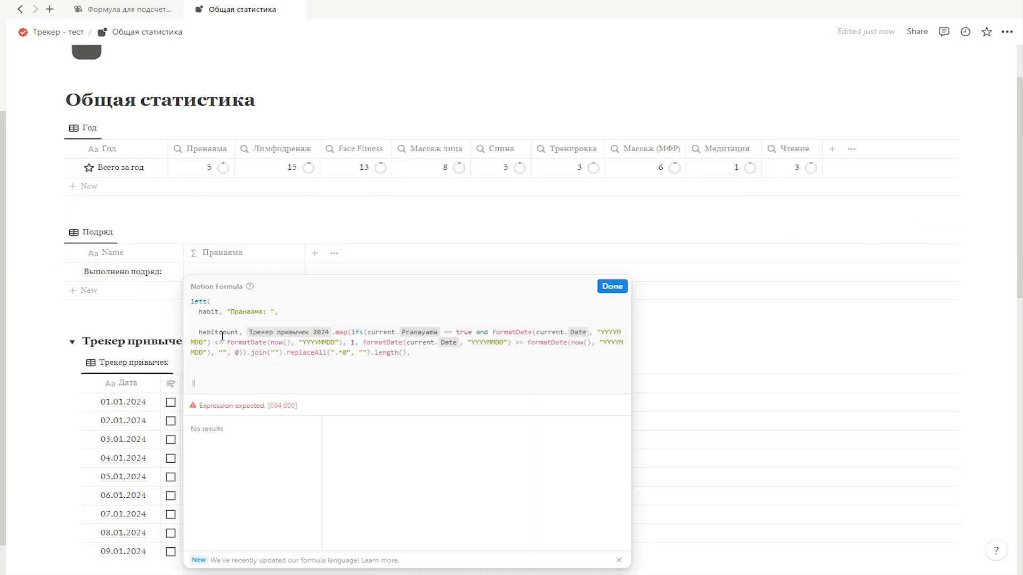
left_click(206, 368)
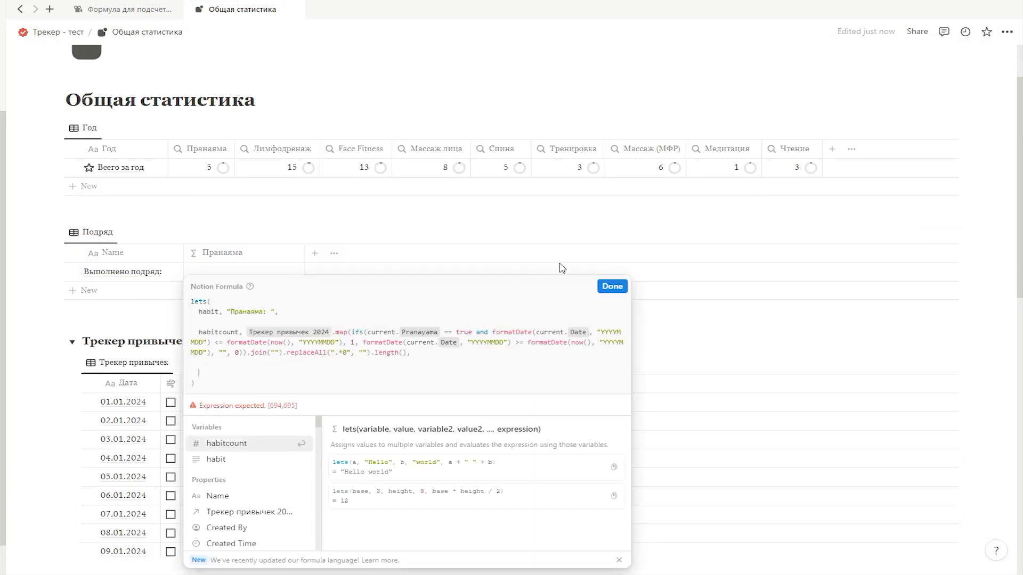
type("emoji")
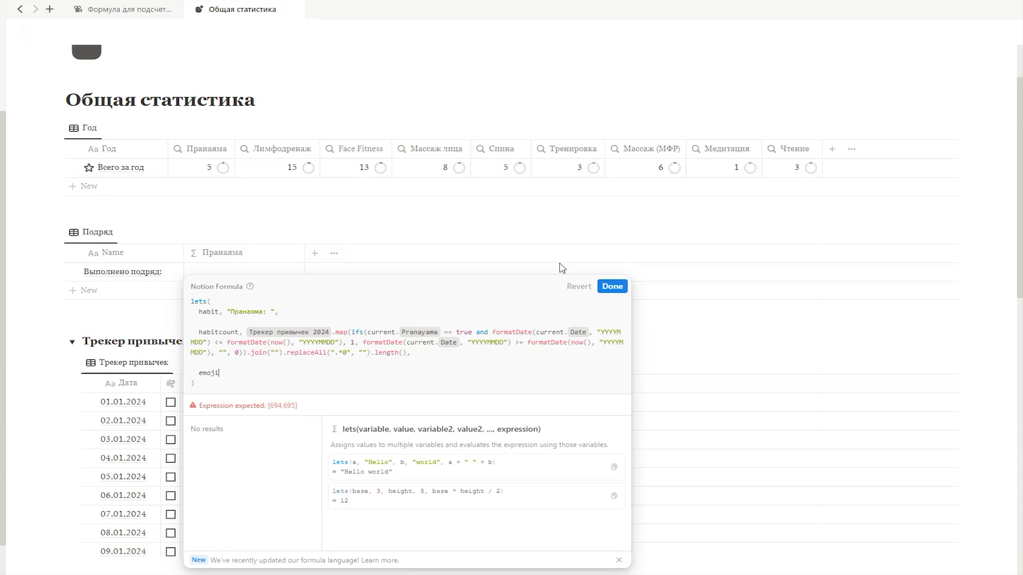
type(",")
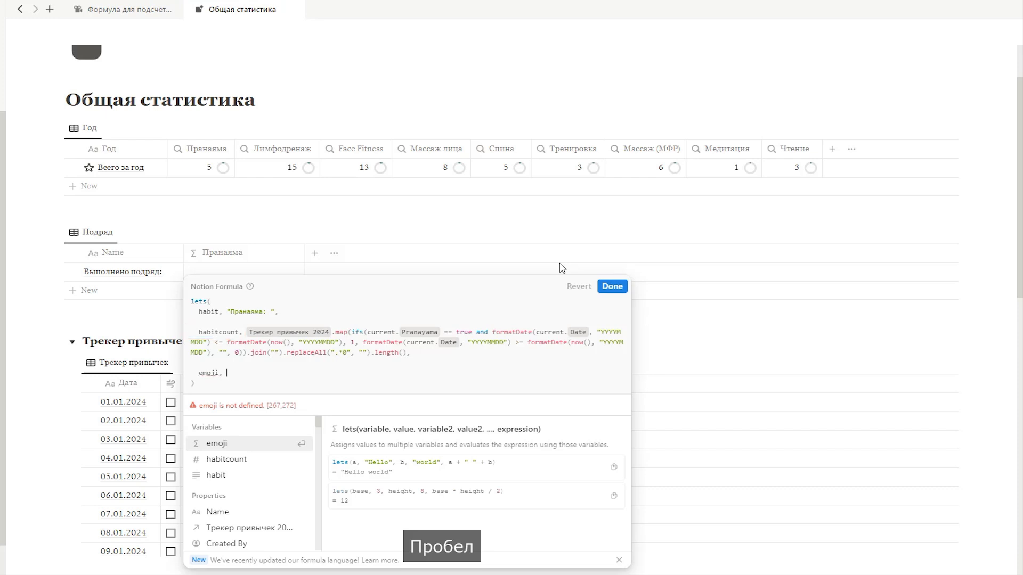
type("if(habitcount >=1, \"✅ \", \"⭕ \")")
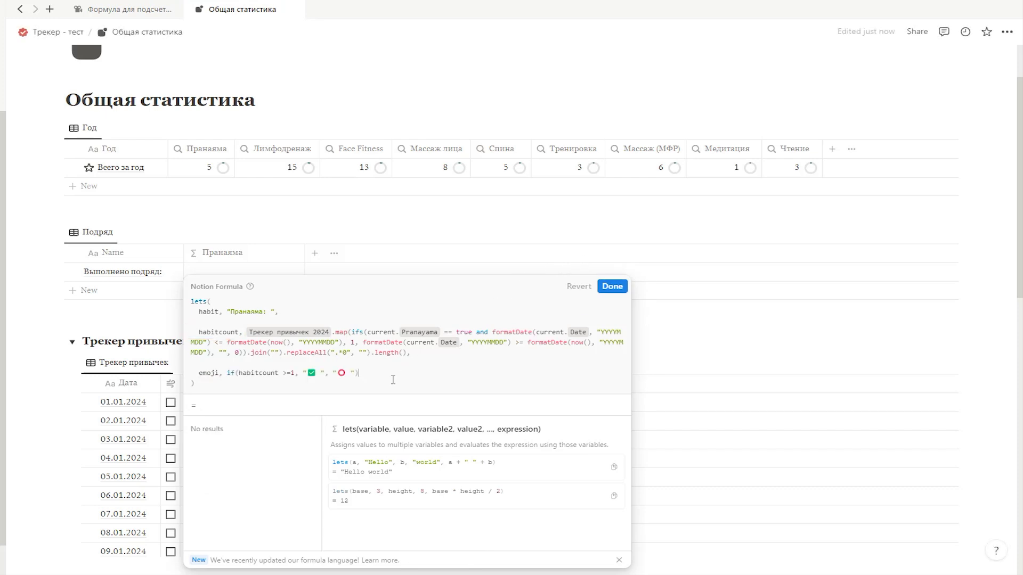
type(",")
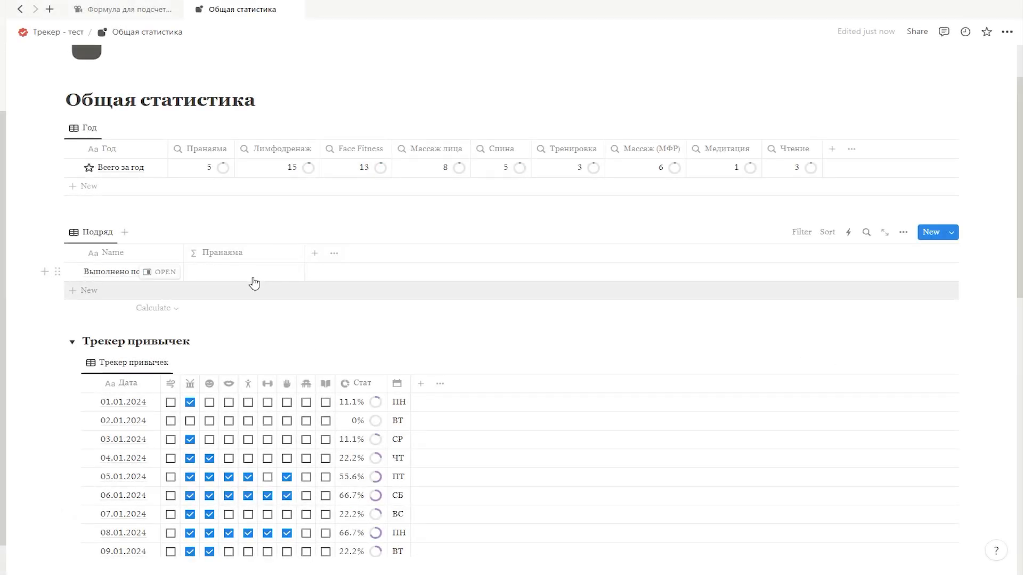
Step: Add a word1 variable with the value " раз" below the emoji variable in the Пранаяма formula
left_click(252, 276)
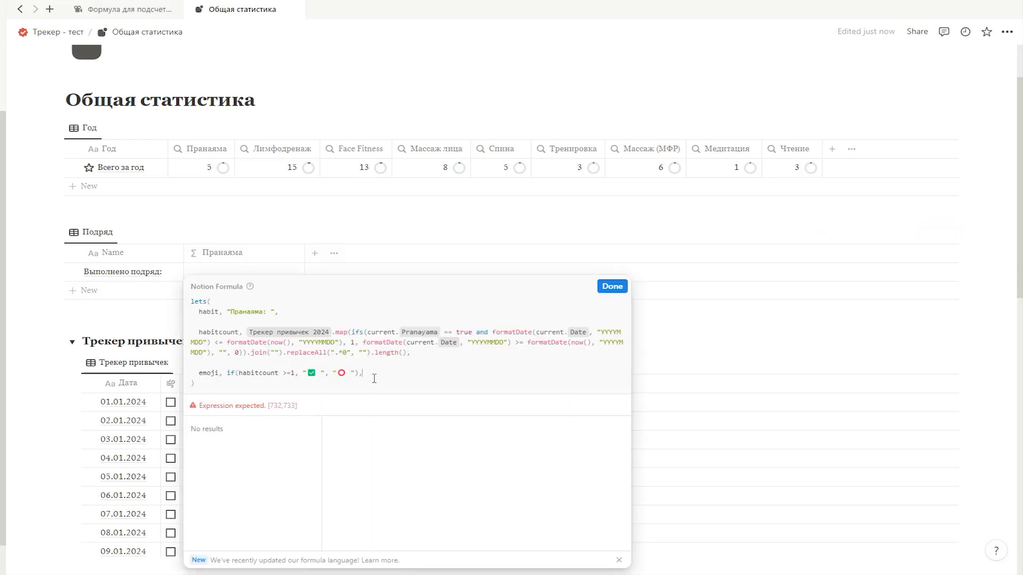
key("Return")
key("Return")
type("word1, \"\"")
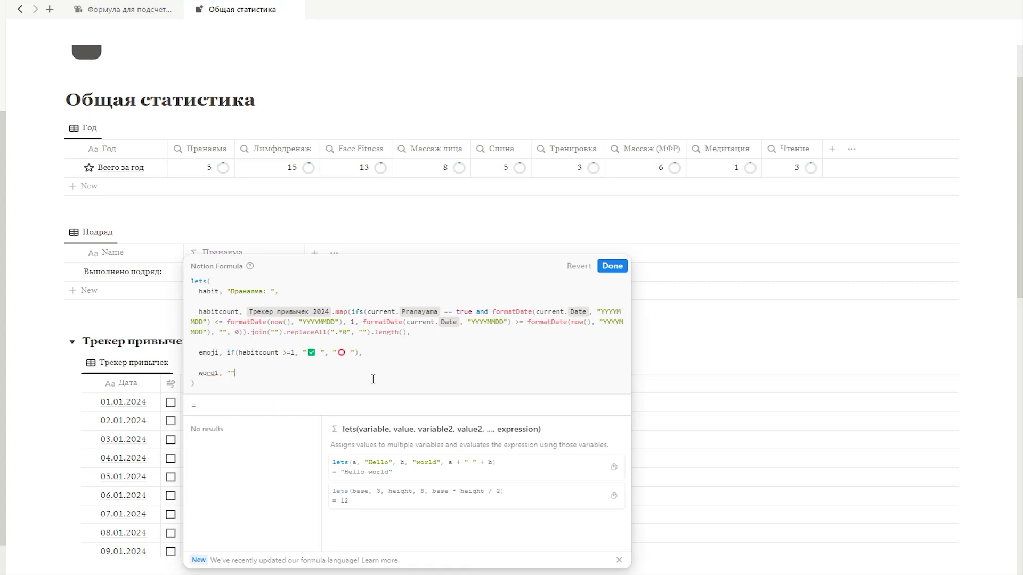
key("Left")
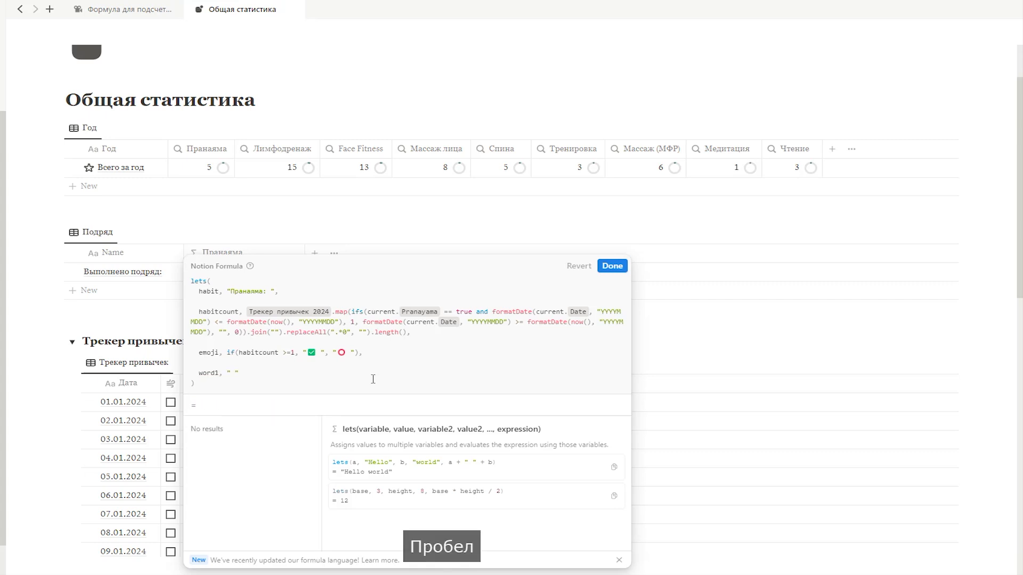
type("раз")
key("Right")
type(",")
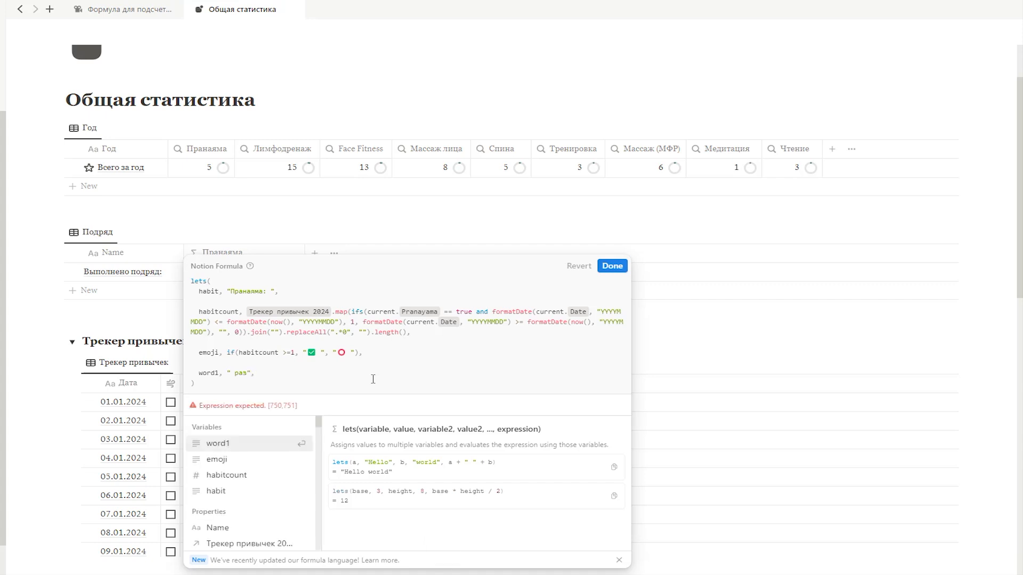
Step: Add a word2 variable with the value " раза" on the line below word1
key("Return")
type("word2")
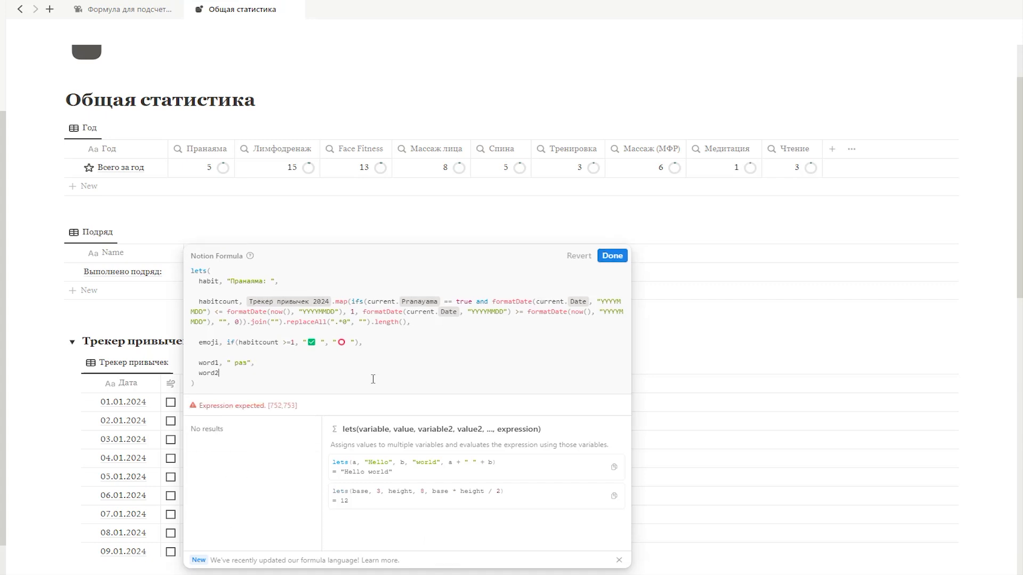
type(", \" раза")
key("Right")
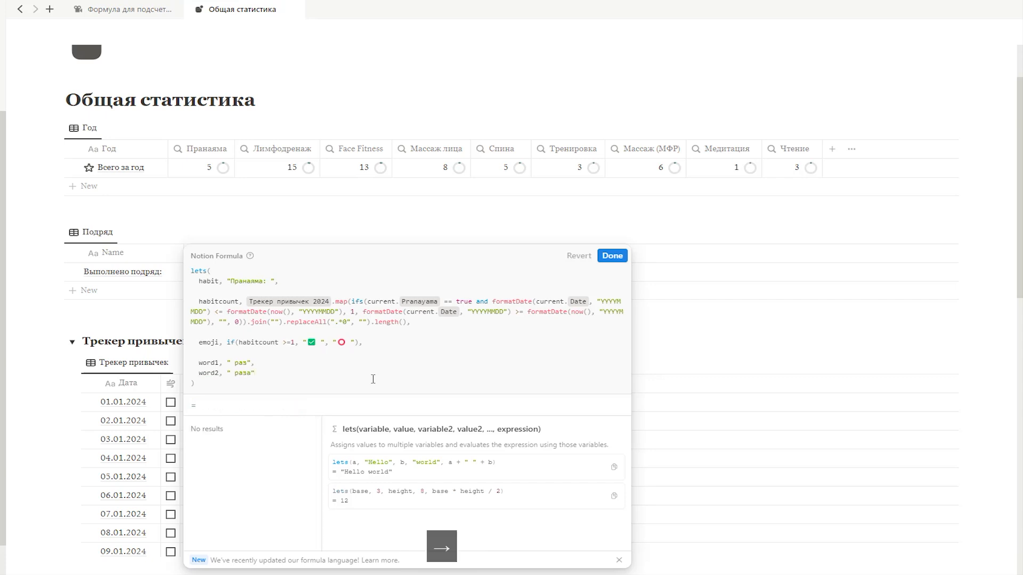
type(",")
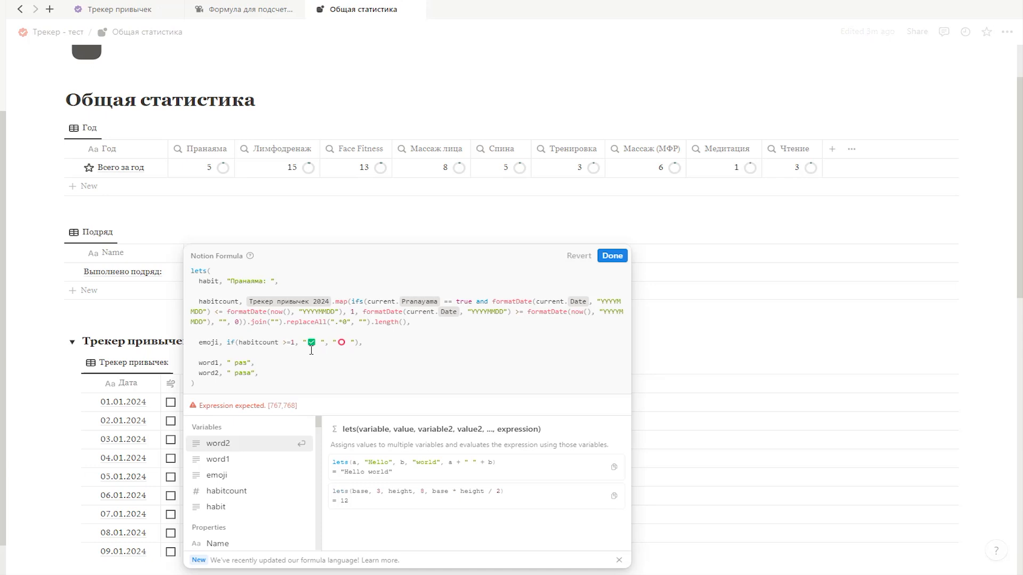
Step: Add a declension variable below word2, with an ifs() function opened over several lines as its value
key("shift+Return")
key("shift+Return")
type("declens")
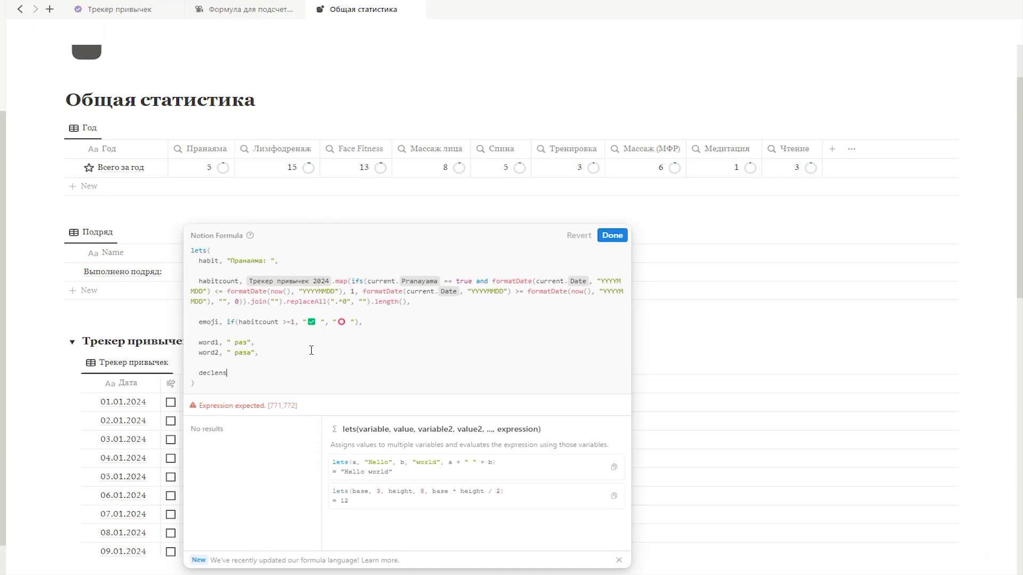
type("uion, ifs(")
key("Return")
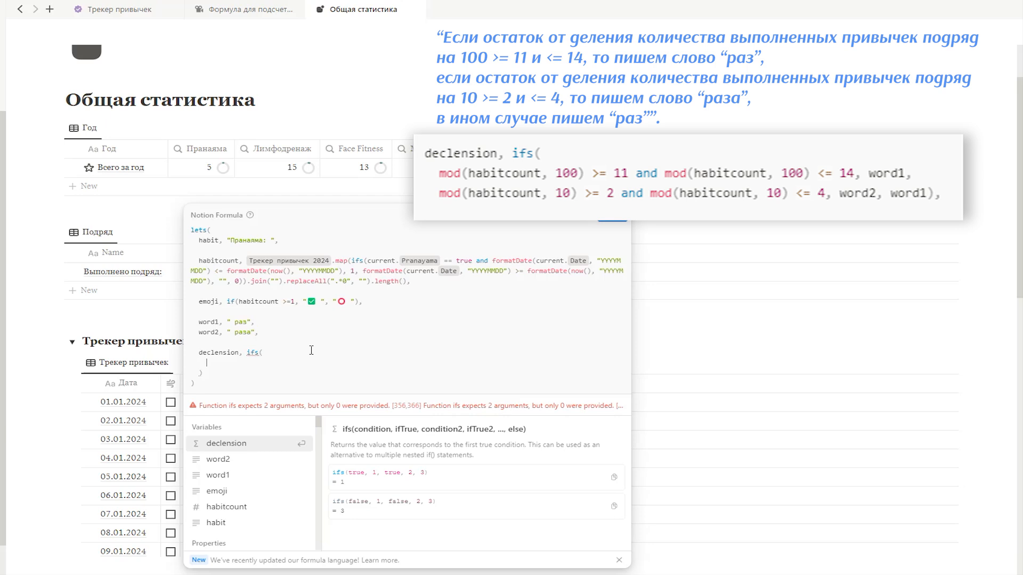
Step: Enter the first ifs() case as mod(habitcount, 100) >= 11 and mod(habitcount, 100) <= 14, returning word1
type("mod(habitcount")
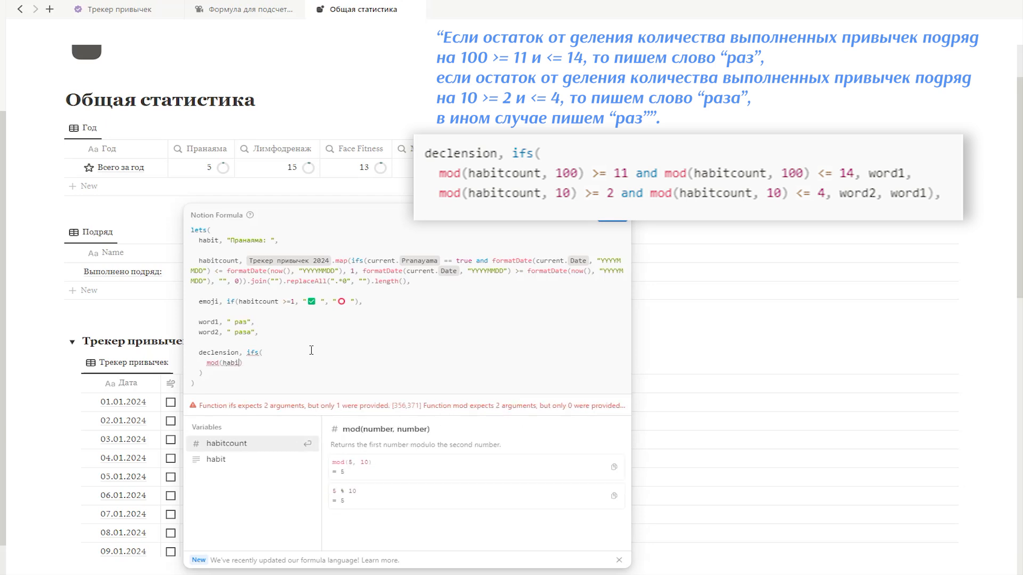
type(", 100) >= 11")
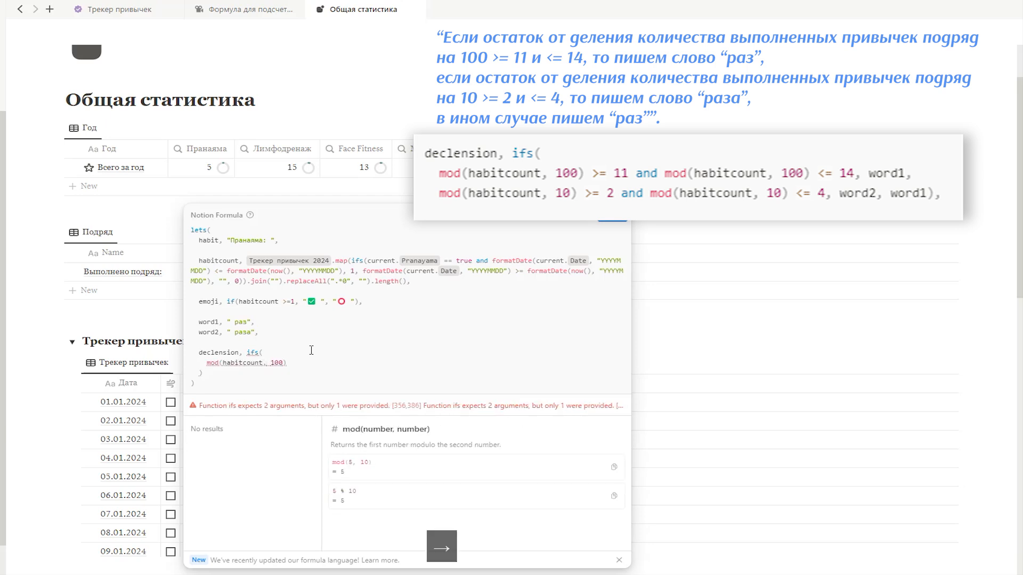
type(" and ")
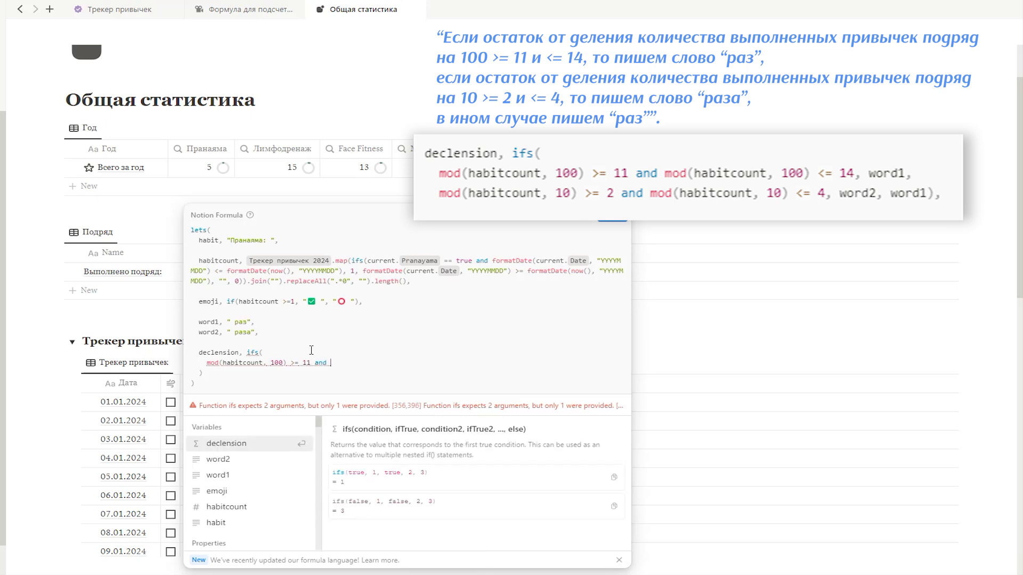
type("mod(habitcount, 100) ")
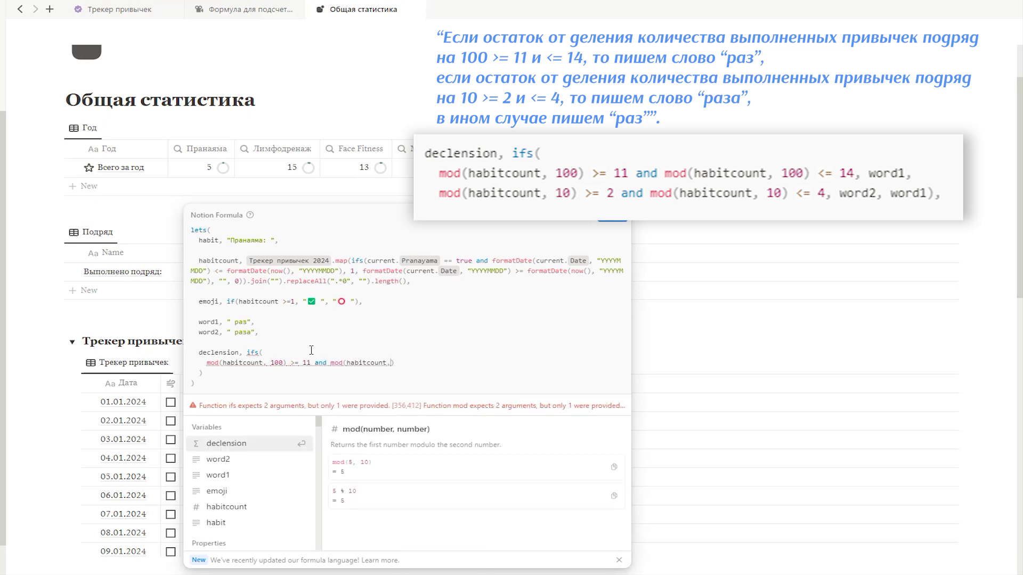
type("<= 14, wor")
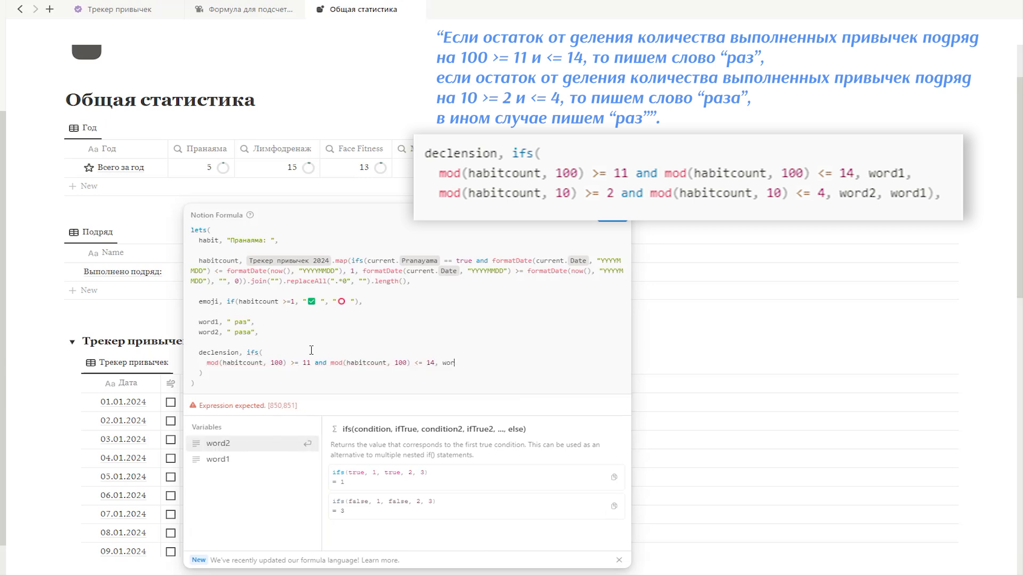
key("Down")
key("Return")
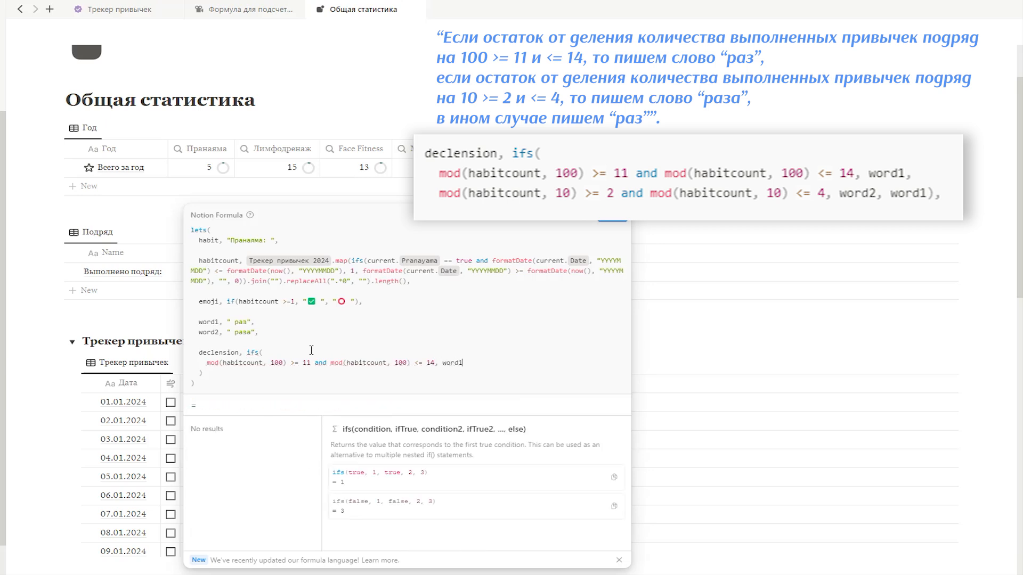
Step: Add the second ifs() case, mod(habitcount, 10) >= 2 and mod(habitcount, 10) <= 4, returning word2, with word1 as the fallback value
type(",")
key("Return")
type("mod(habitcount")
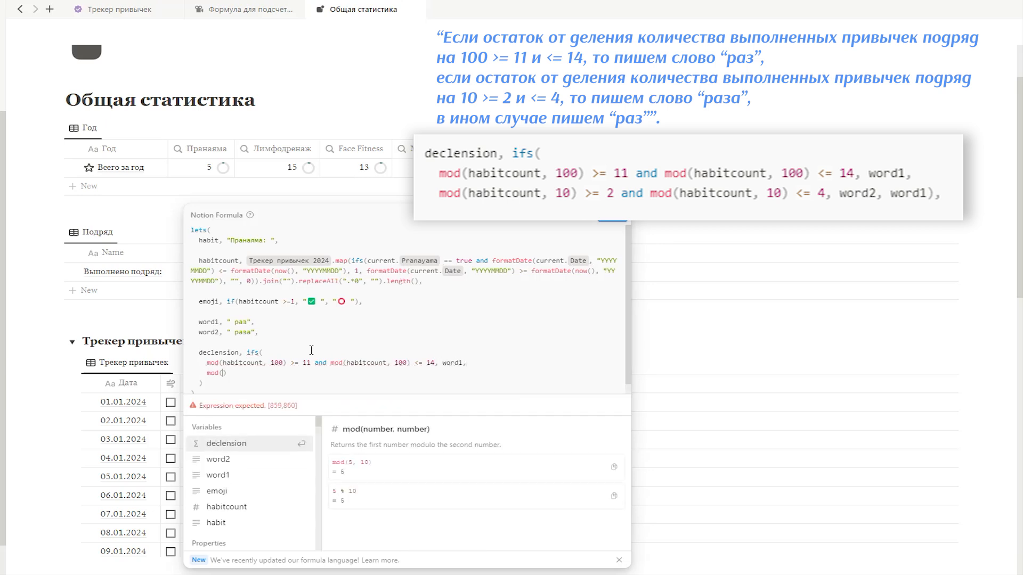
type(", 10) >")
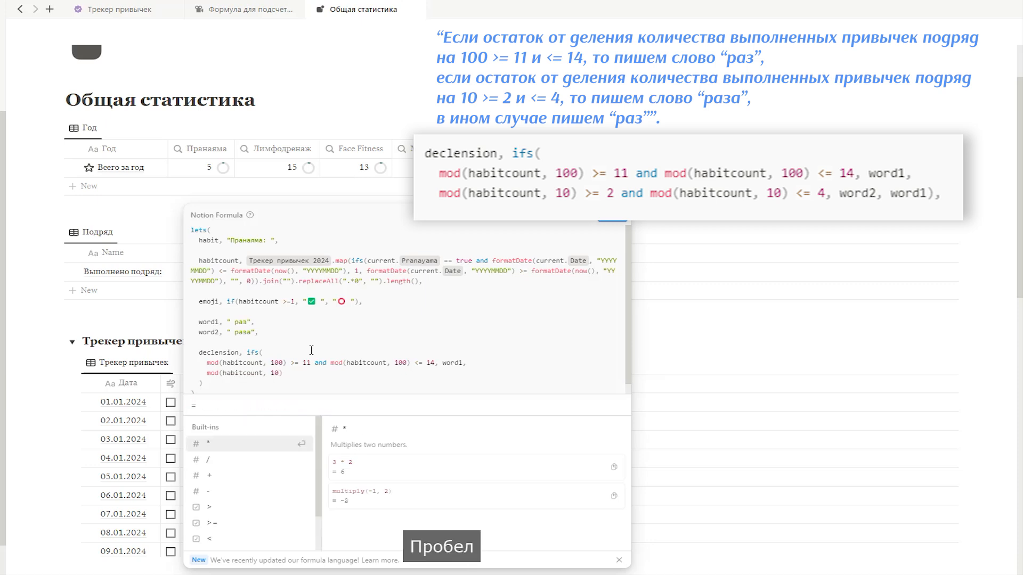
type("= 2 and mod")
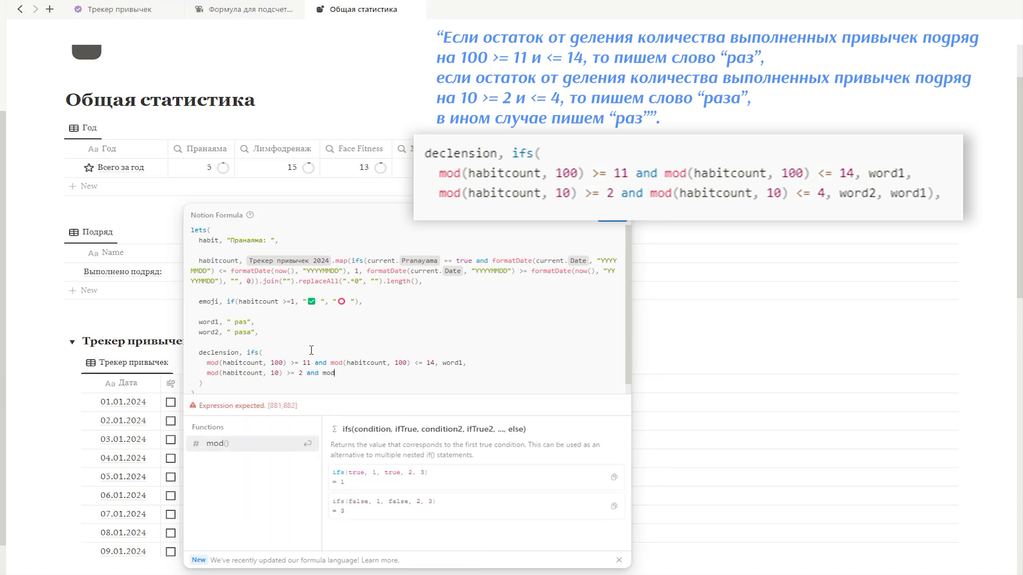
type("(habitcount, 10) <")
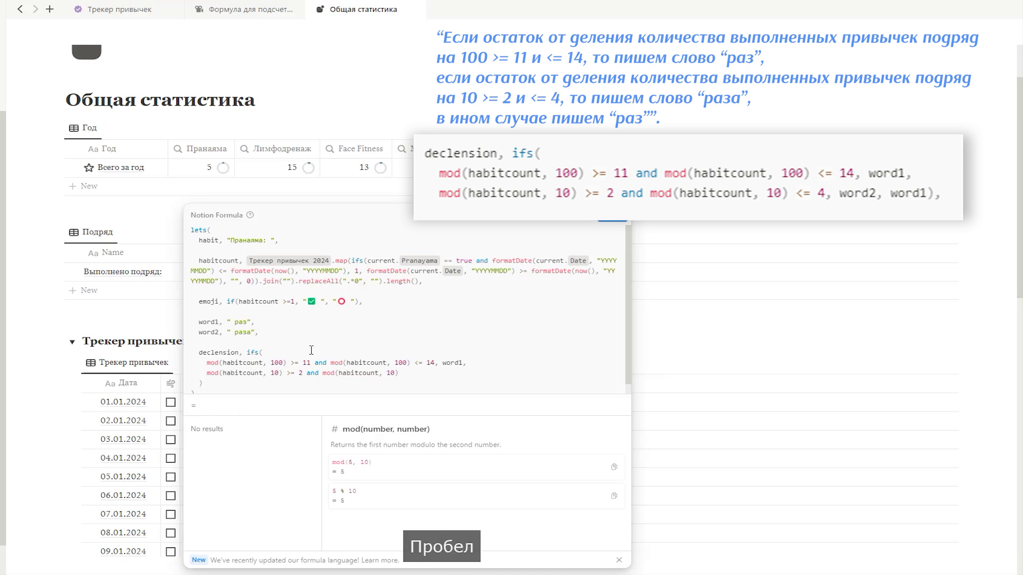
type("= 4, ")
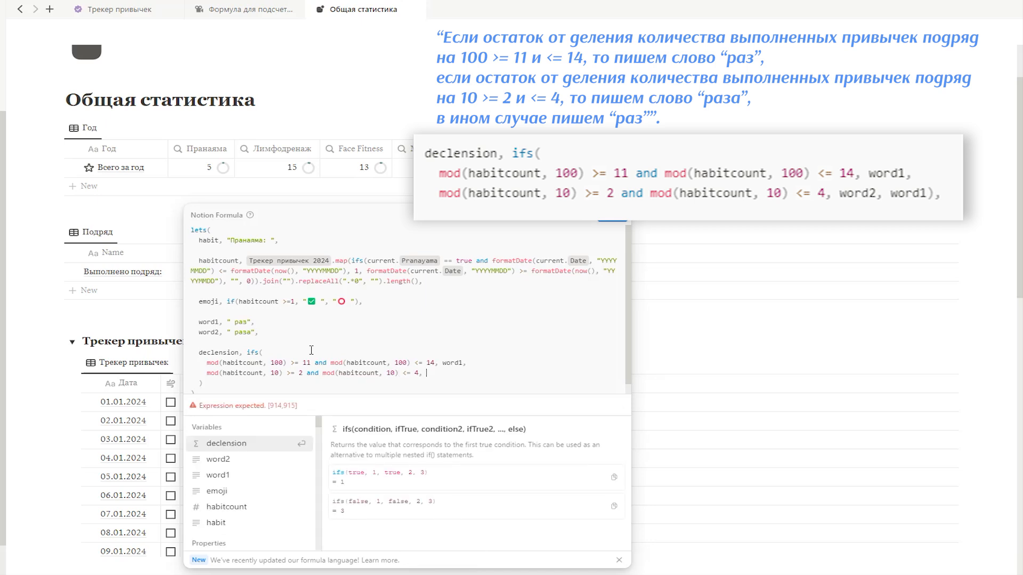
type("word2, word1")
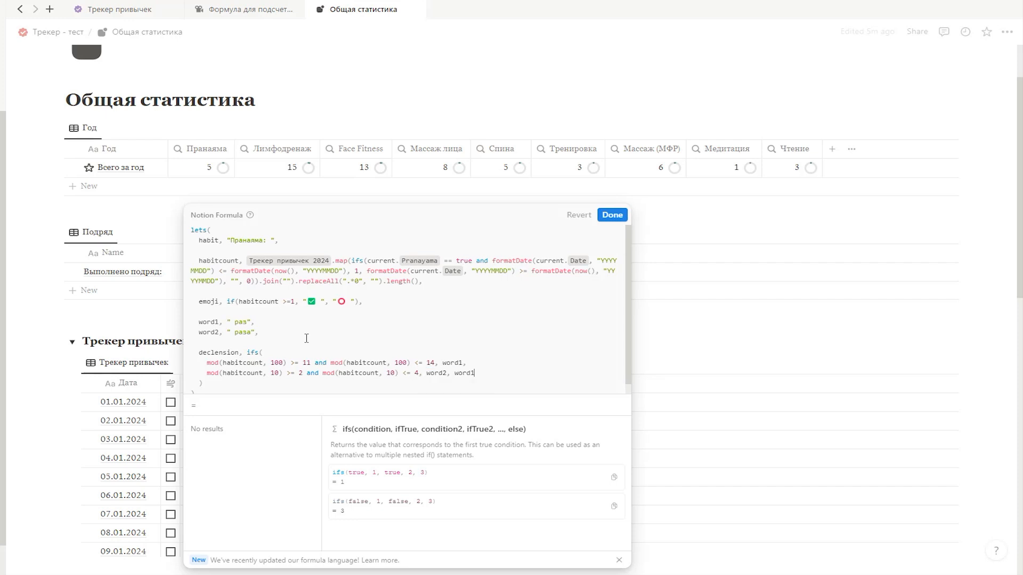
Step: Bring the closing bracket of ifs() up to the end of its last case and put a comma after it
scroll(338, 332, "down", 1)
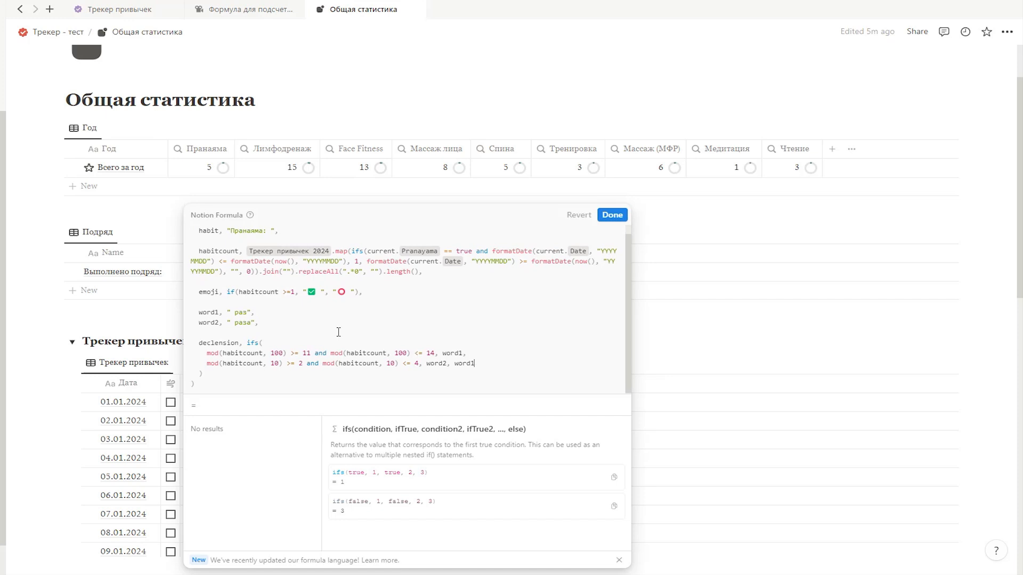
left_click(198, 373)
key("BackSpace")
key("BackSpace")
type(",")
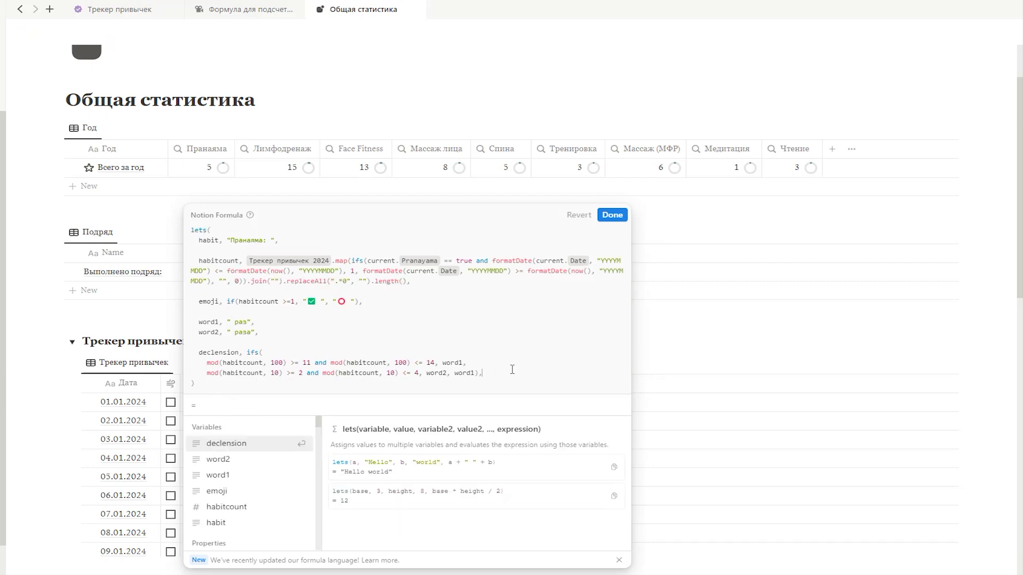
Step: Add emoji + habit + habitcount + declension as the final output expression of lets(), separated from declension by a blank line
key("shift+Return")
key("shift+Return")
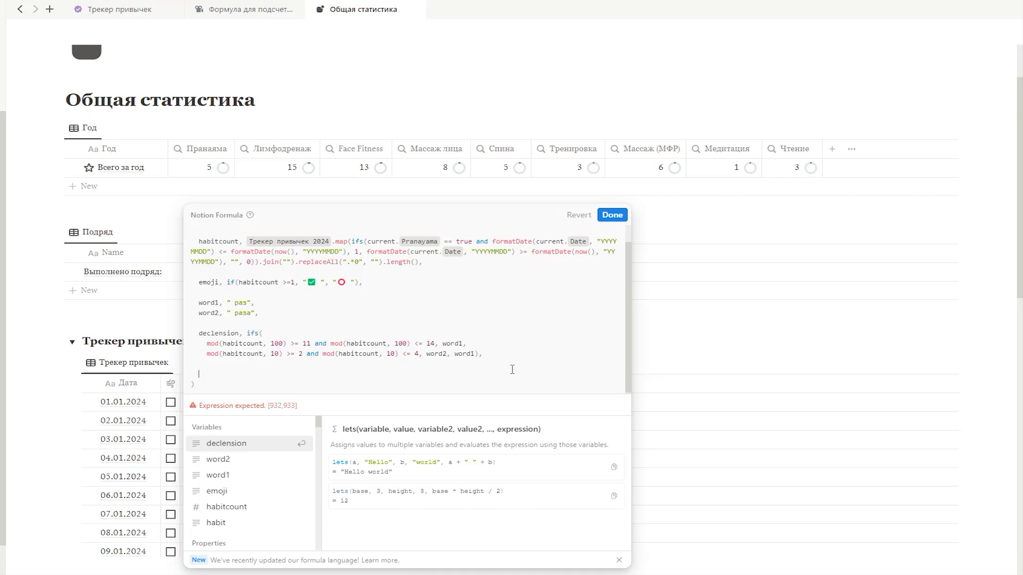
type("emoji")
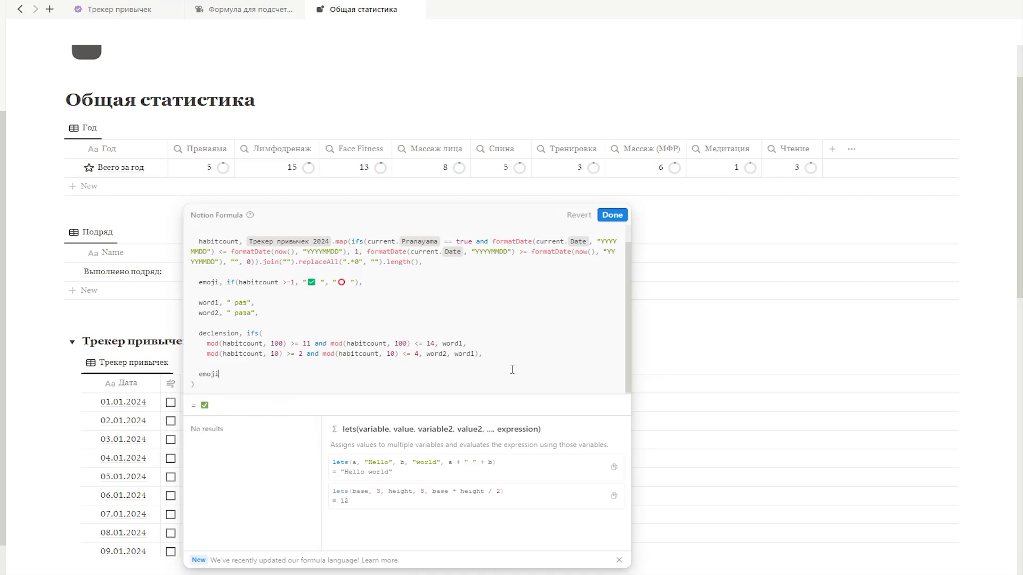
type(" + habit + habitcount + declension")
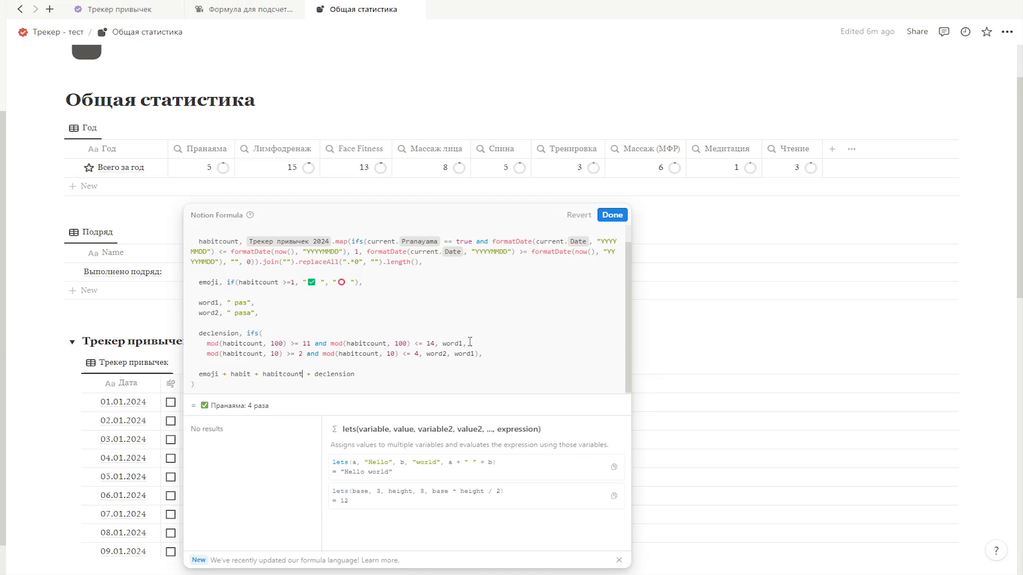
type(".style()")
Step: Make habitcount bold in the output with .style("b"), save the formula and narrow the Пранаяма column
key("Left")
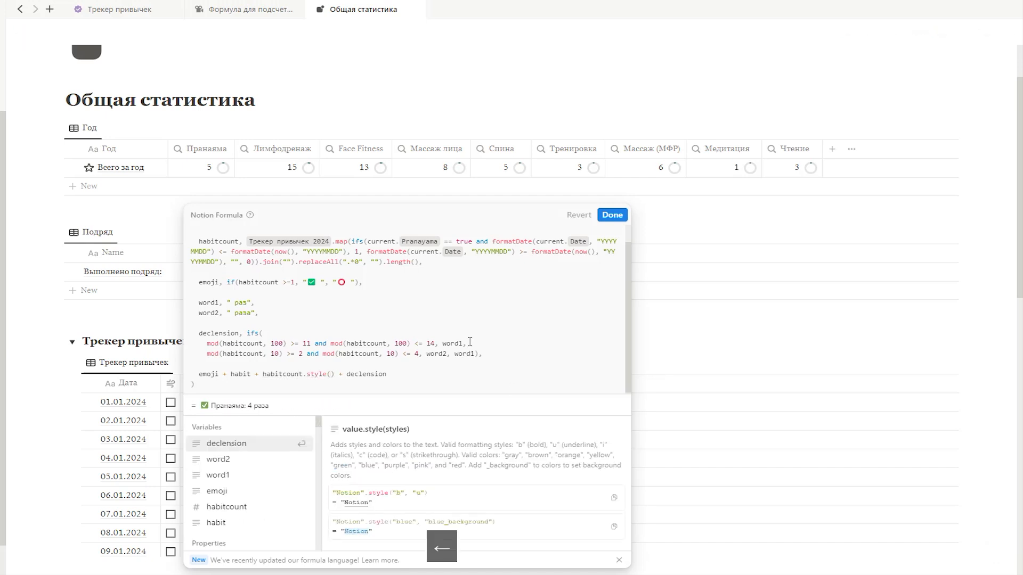
type("\"b")
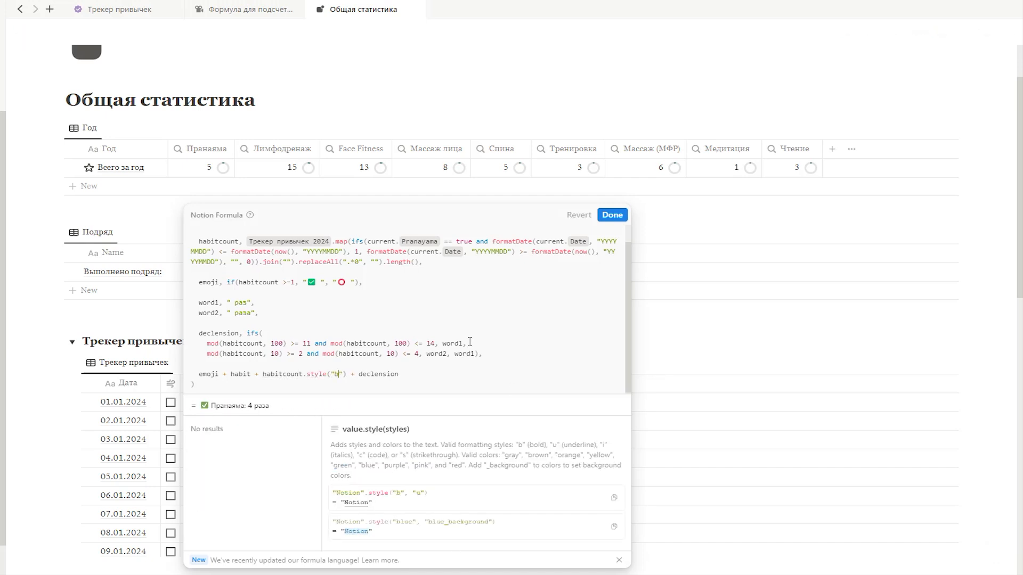
left_click(626, 222)
left_click_drag(309, 255, 282, 256)
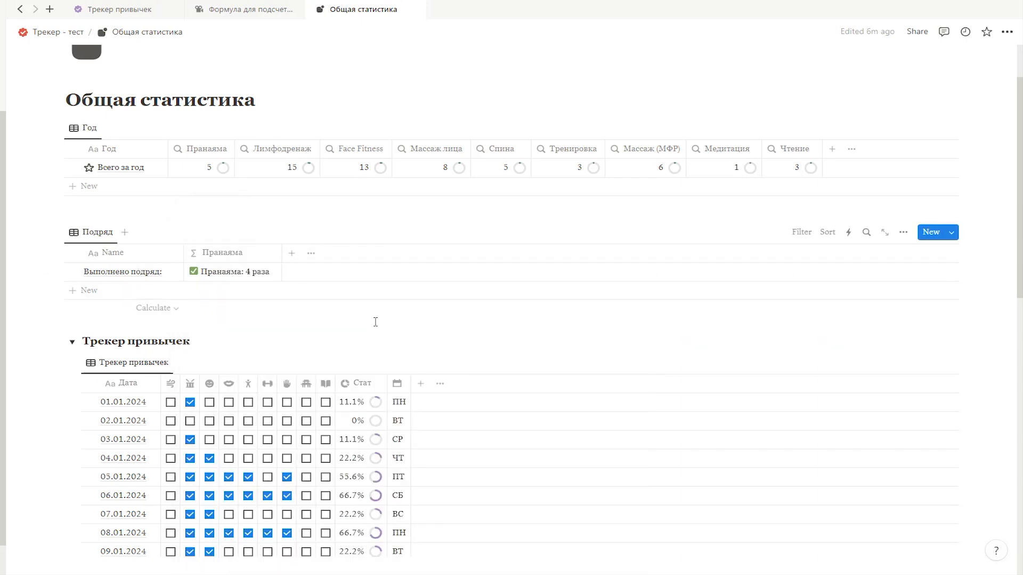
Step: Duplicate the Пранаяма formula property and rename the copy Лимфодренаж
left_click(222, 253)
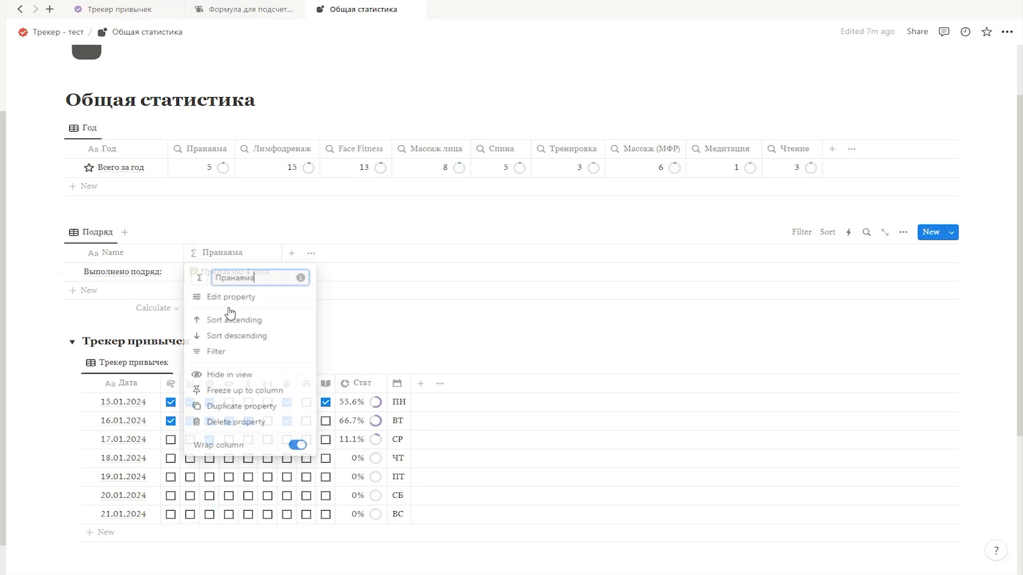
left_click(237, 407)
left_click(346, 255)
type("Лимфодренаж")
key("Return")
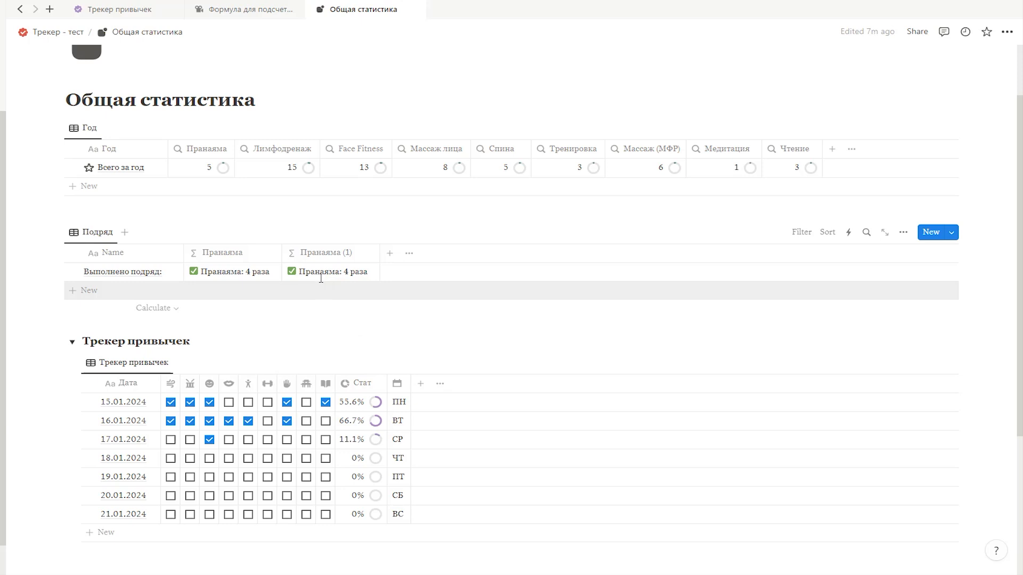
Step: Change the habit text in the duplicated property's formula to "Лимфодренаж: "
left_click(320, 273)
left_click_drag(354, 241, 328, 242)
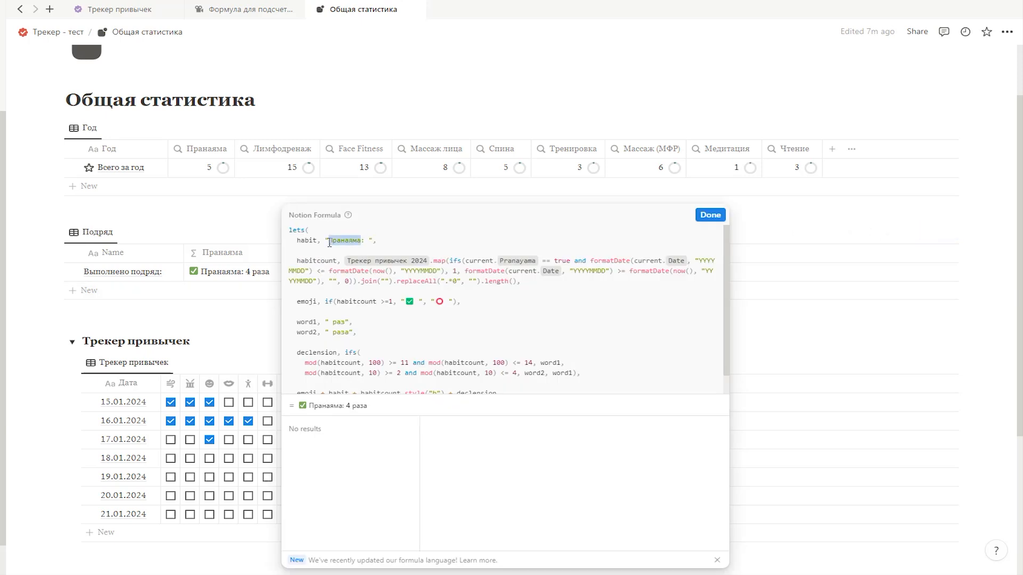
type("Лимфодренаж")
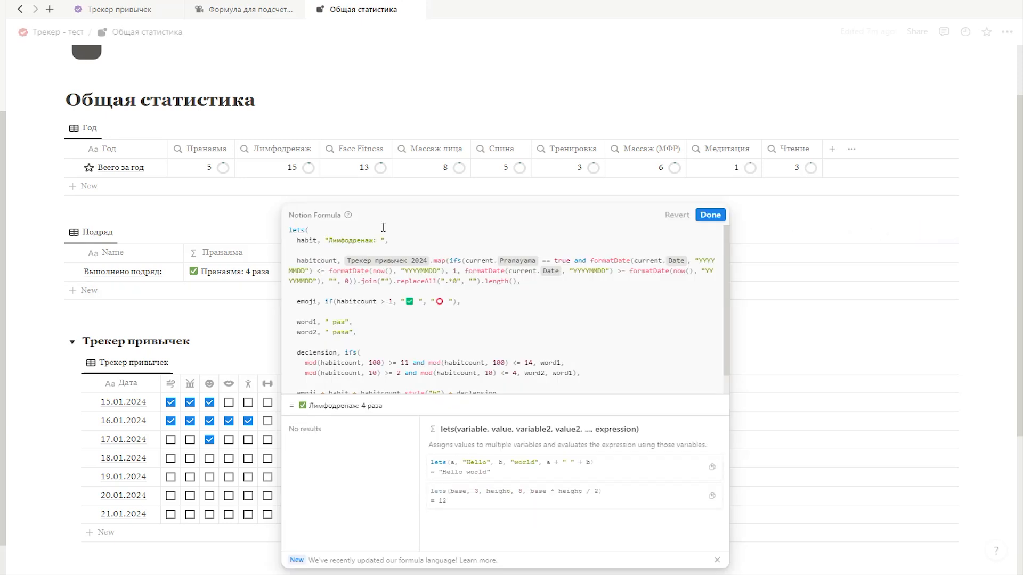
Step: Replace the Pranayama property in the habitcount expression with Lymphatic drainage and close the formula
left_click(539, 261)
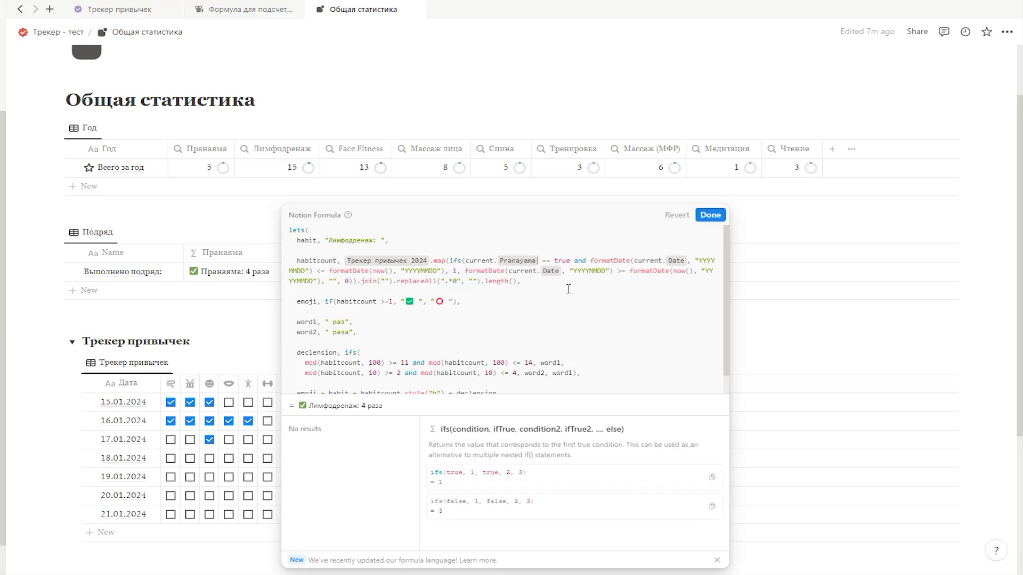
key("BackSpace")
type("Ly")
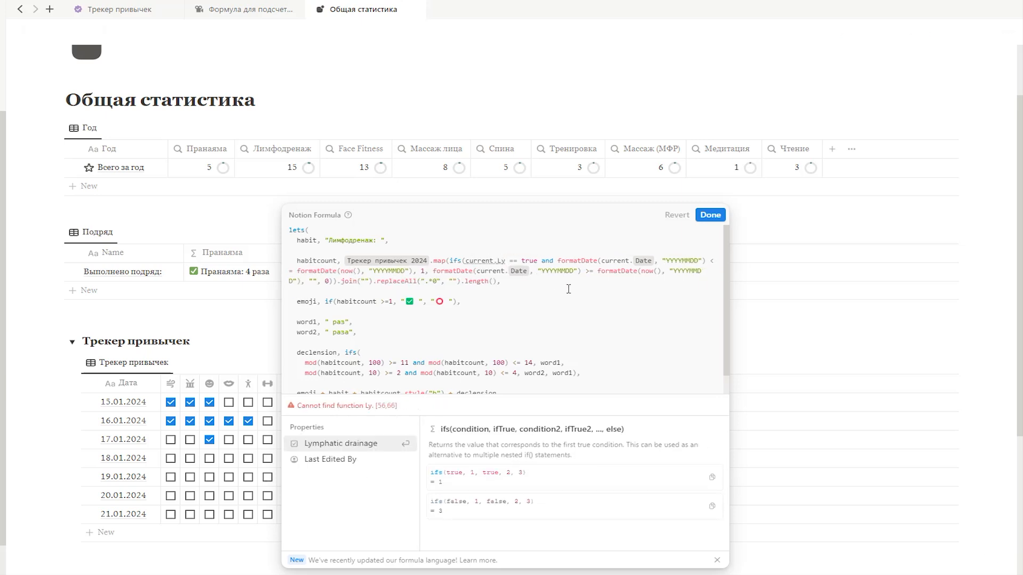
key("Return")
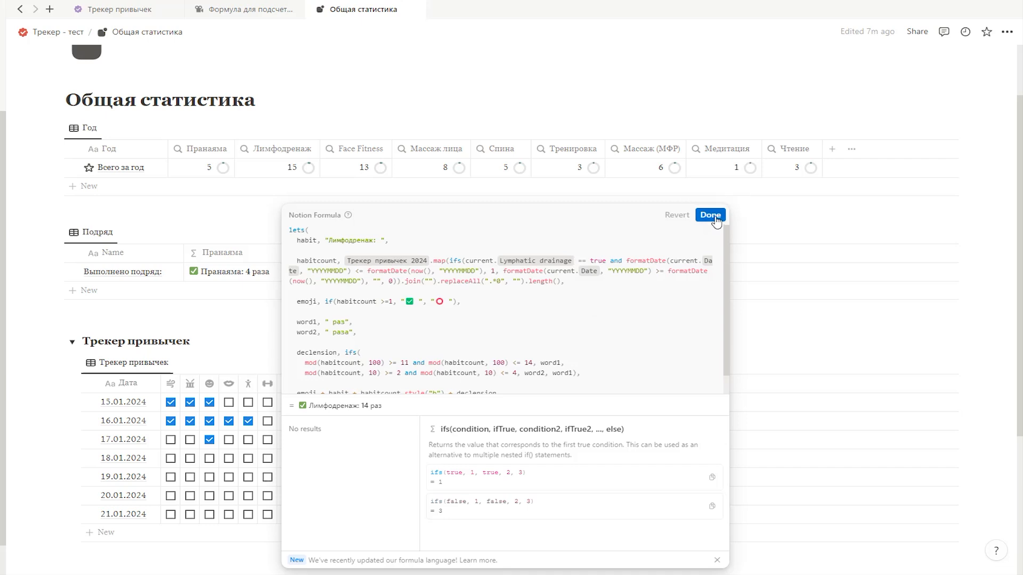
key("Escape")
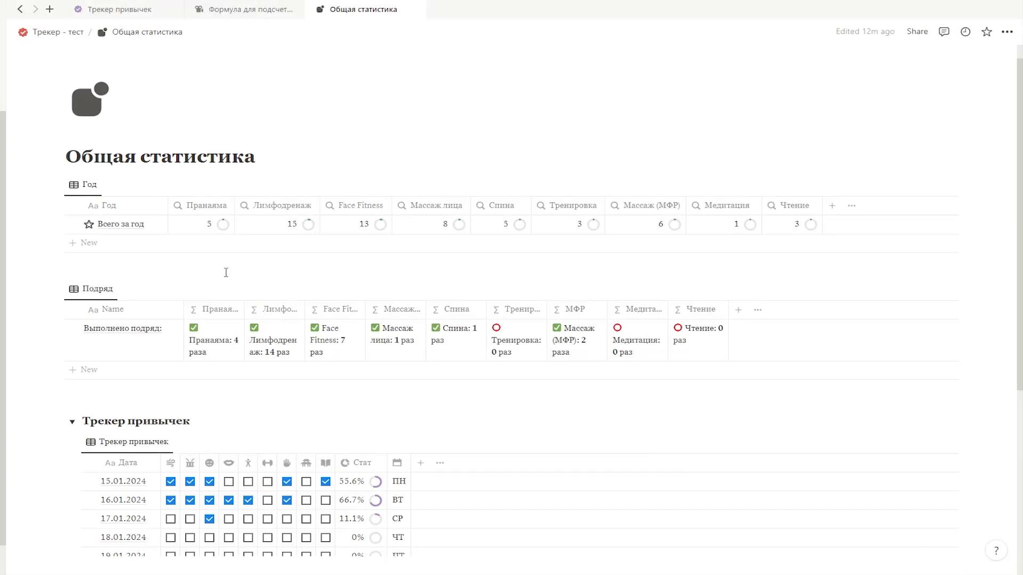
Step: Duplicate the Подряд view and name the copy "Подряд галерея"
left_click(92, 289)
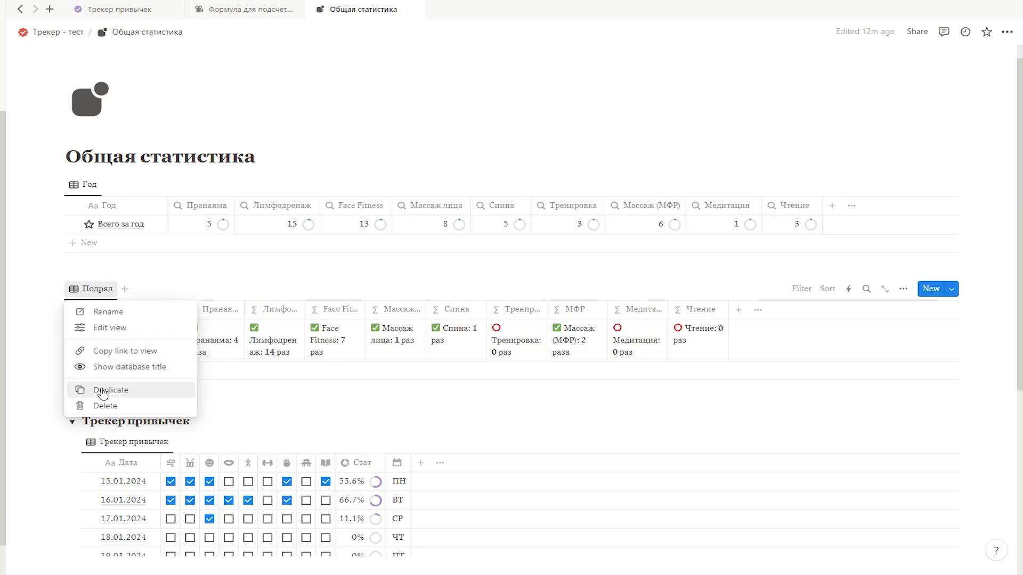
left_click(105, 390)
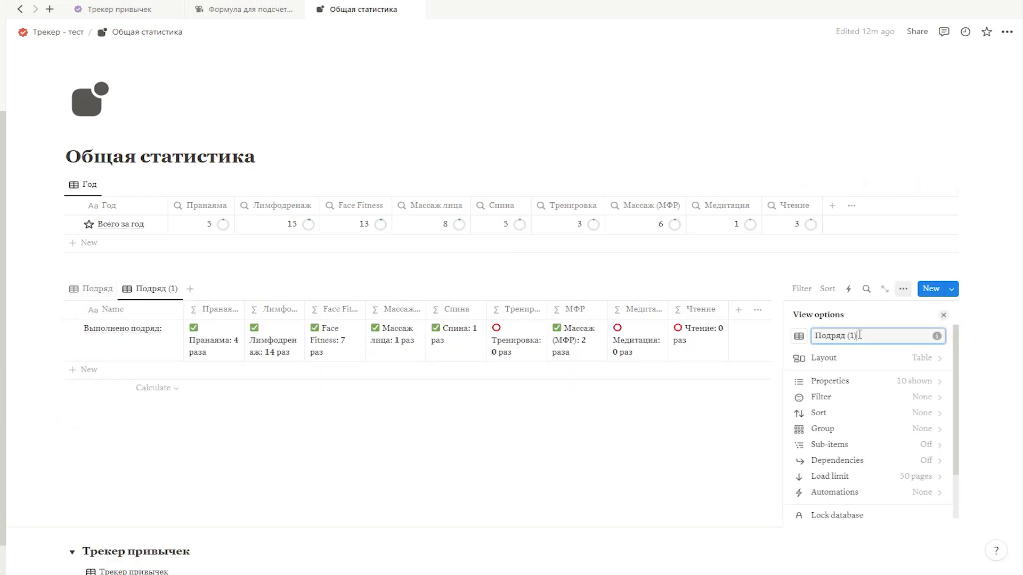
type("галерея")
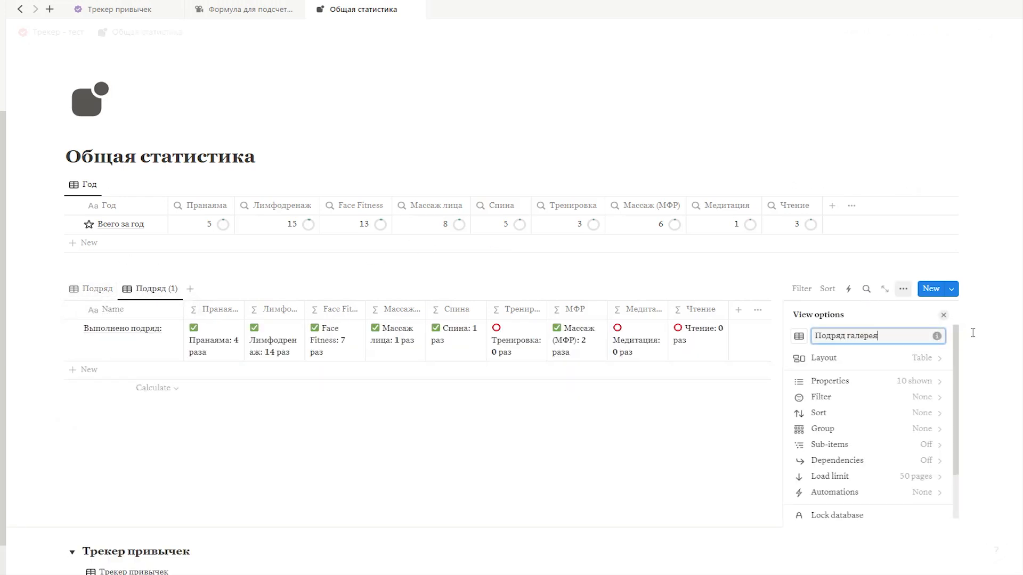
Step: Set the Подряд галерея view to the Gallery layout with no card preview and small cards
left_click(835, 368)
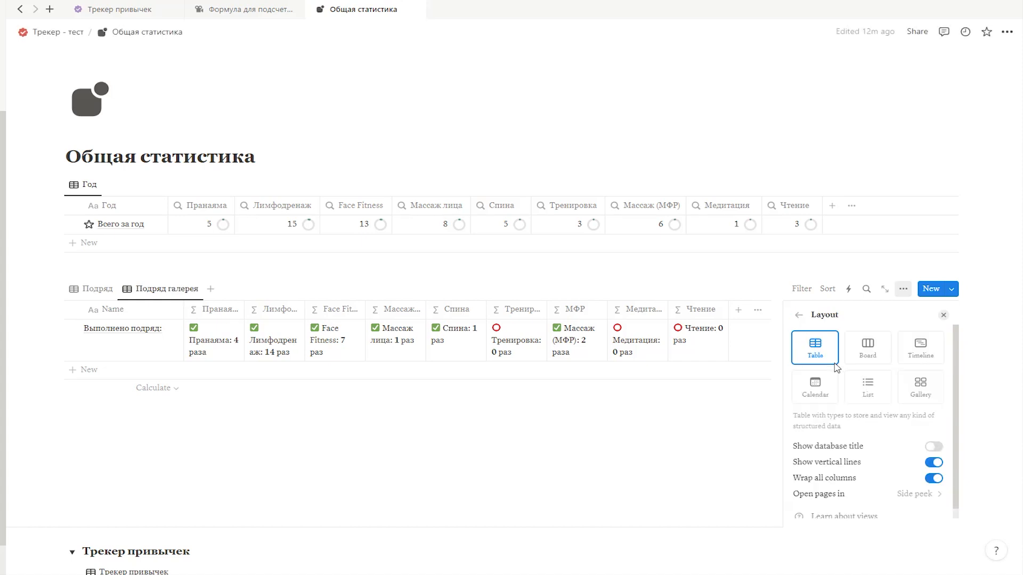
left_click(920, 393)
left_click(900, 461)
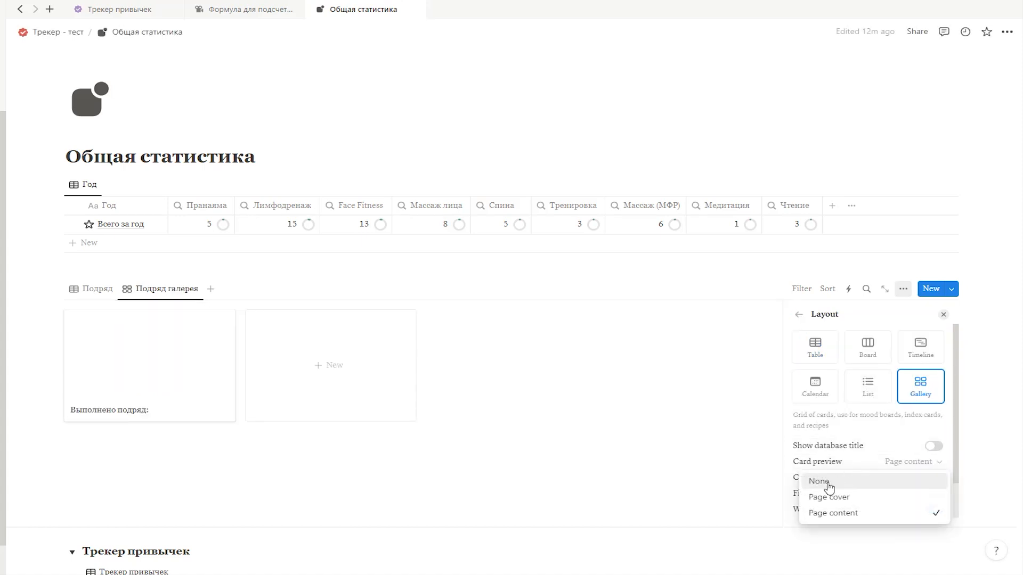
left_click(895, 482)
left_click(828, 478)
left_click(804, 498)
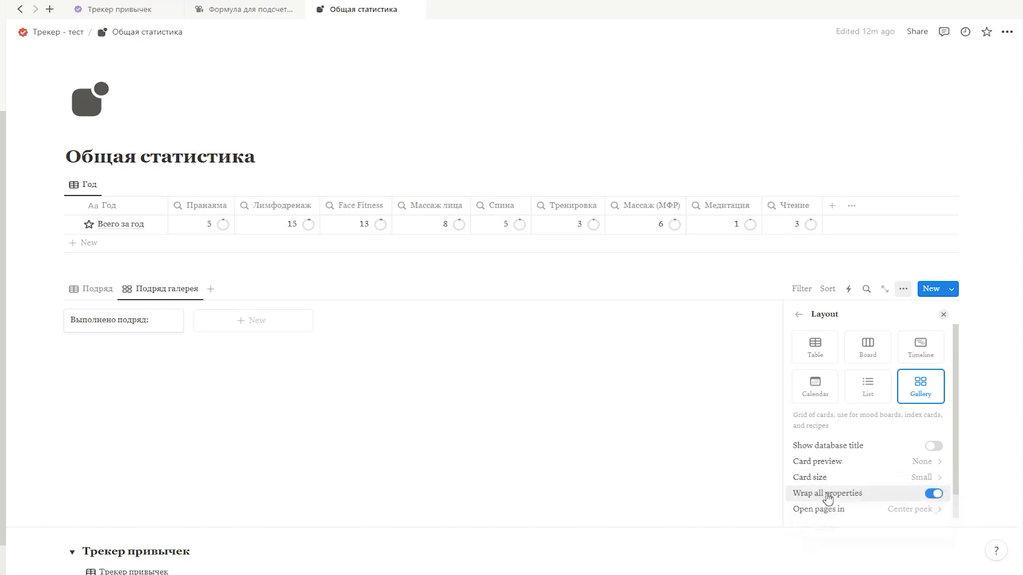
Step: Show the Пранаяма, Лимфодренаж, Face Fitness, Массаж лица, Спина, МФР and Медитация properties on the gallery card
left_click(799, 315)
left_click(820, 379)
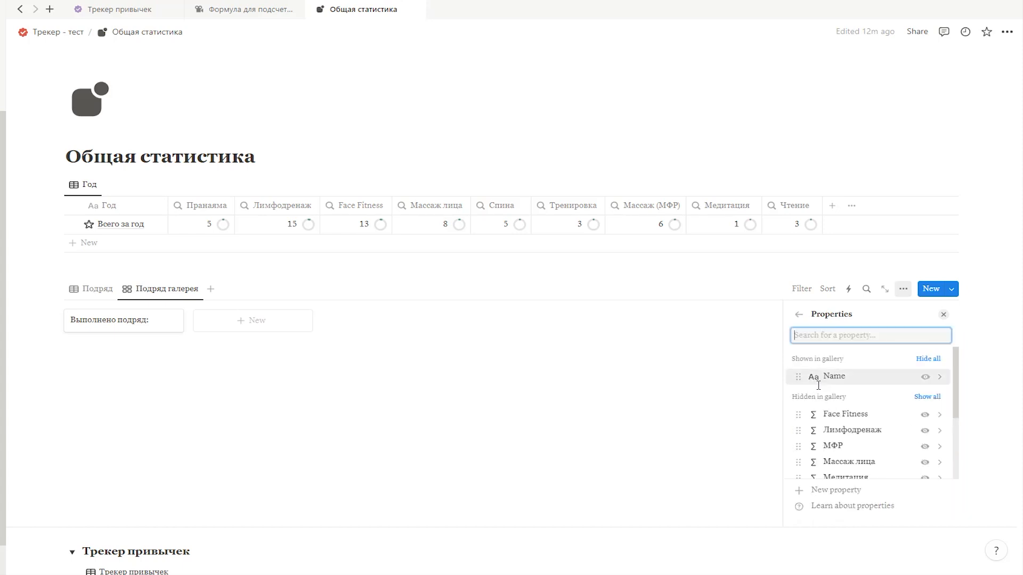
left_click(925, 415)
left_click(925, 447)
left_click(926, 448)
left_click(924, 407)
left_click(924, 421)
left_click(925, 437)
left_click(925, 452)
Step: Reorder the shown card properties to Пранаяма, Лимфодренаж, Face Fitness, Массаж лица, Спина, МФР, Медитация
left_click_drag(808, 473, 815, 395)
left_click_drag(808, 440, 808, 409)
left_click_drag(800, 459, 812, 400)
Step: Show Тренировка and Чтение on the card as well, place Тренировка between Спина and МФР, and close the view options
scroll(832, 438, "down", 2)
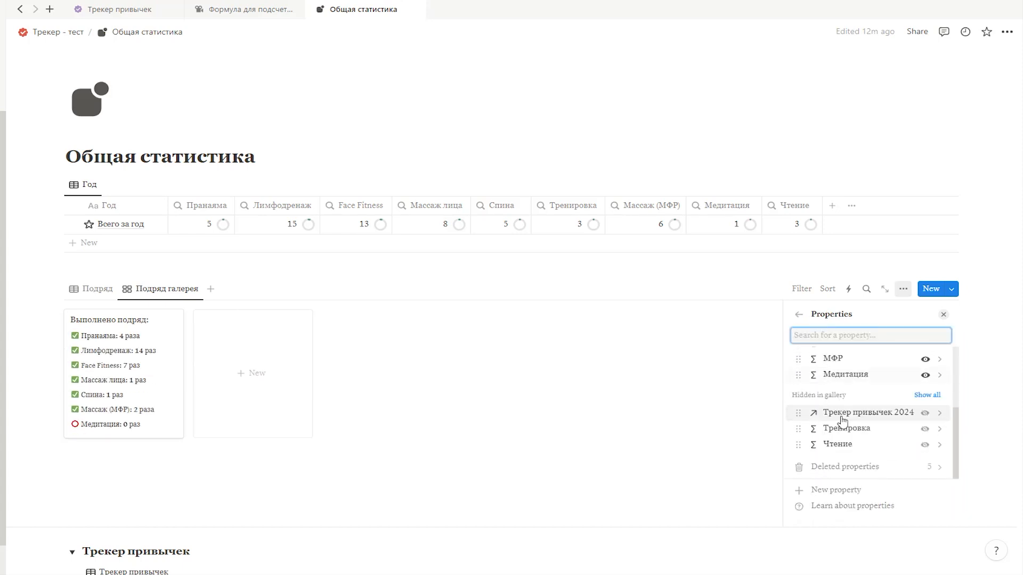
left_click(924, 451)
left_click(924, 451)
scroll(831, 450, "up", 1)
left_click_drag(799, 461, 799, 412)
scroll(800, 459, "up", 1)
left_click(943, 314)
Step: Copy the link to the Подряд галерея view and go to the parent page Трекер - тест
left_click(167, 289)
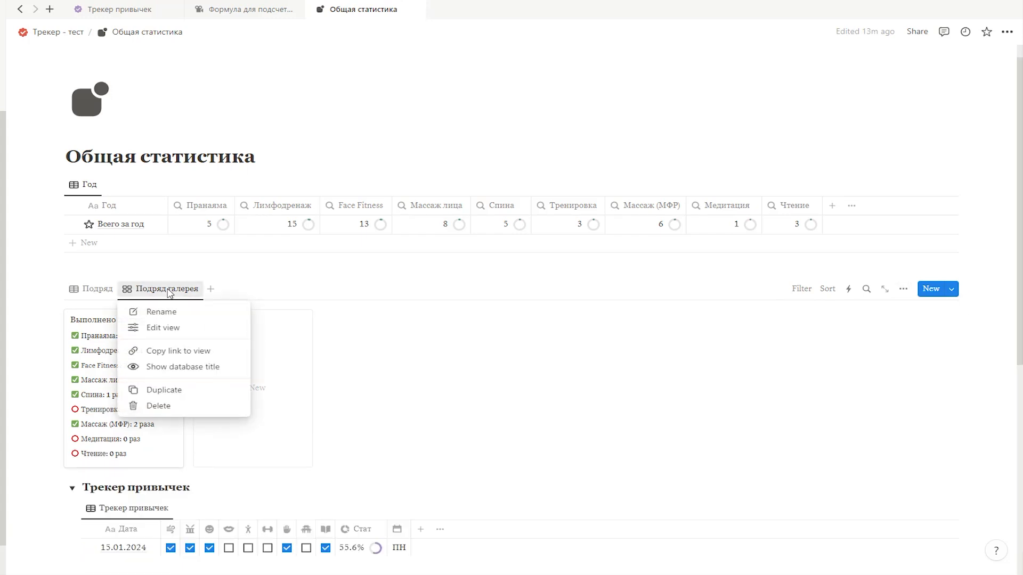
left_click(176, 351)
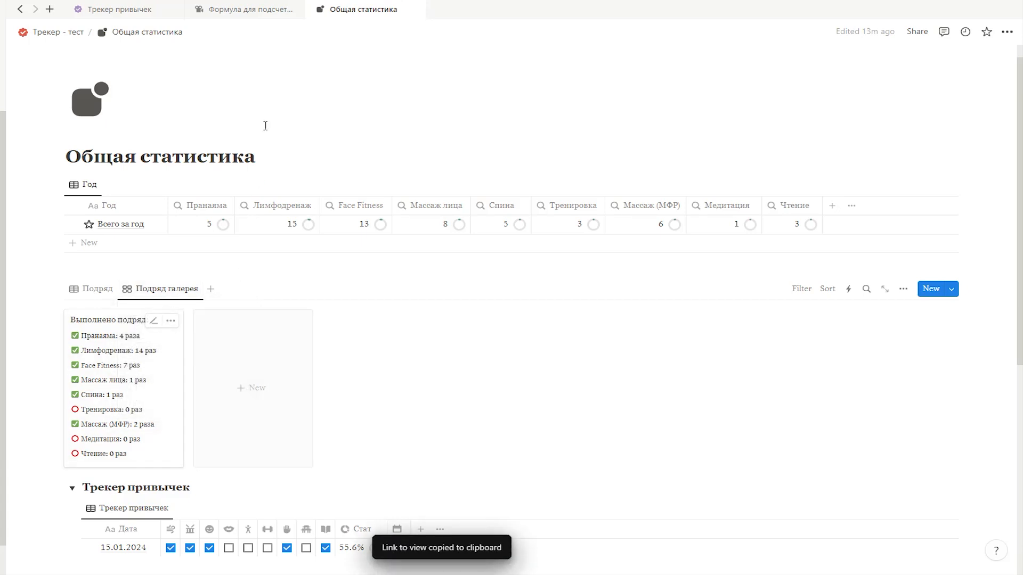
left_click(67, 39)
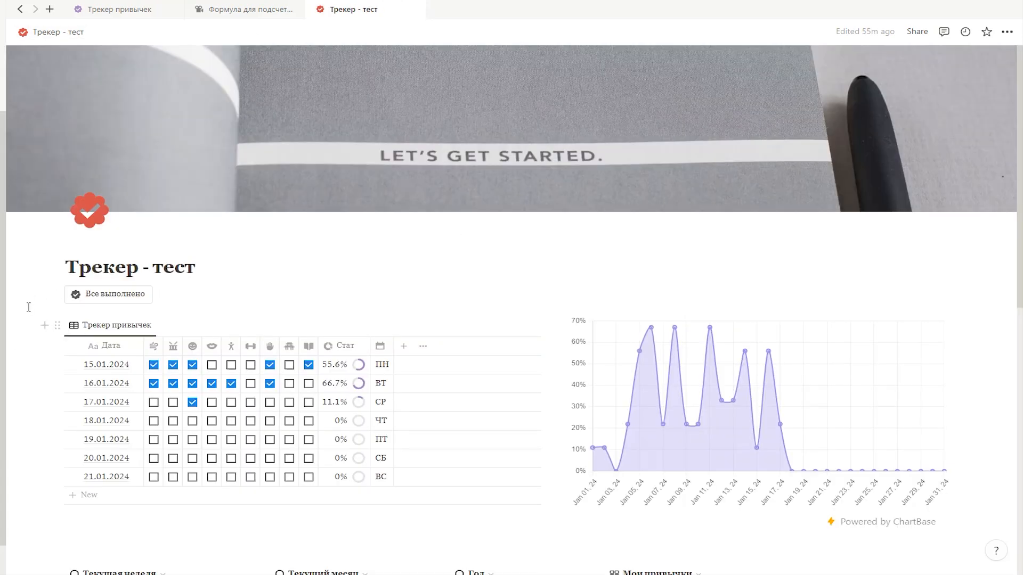
Step: Insert a three-column block below the Все выполнено button, move the Трекер привычек table into its first column and widen that column
left_click(42, 295)
type("/3")
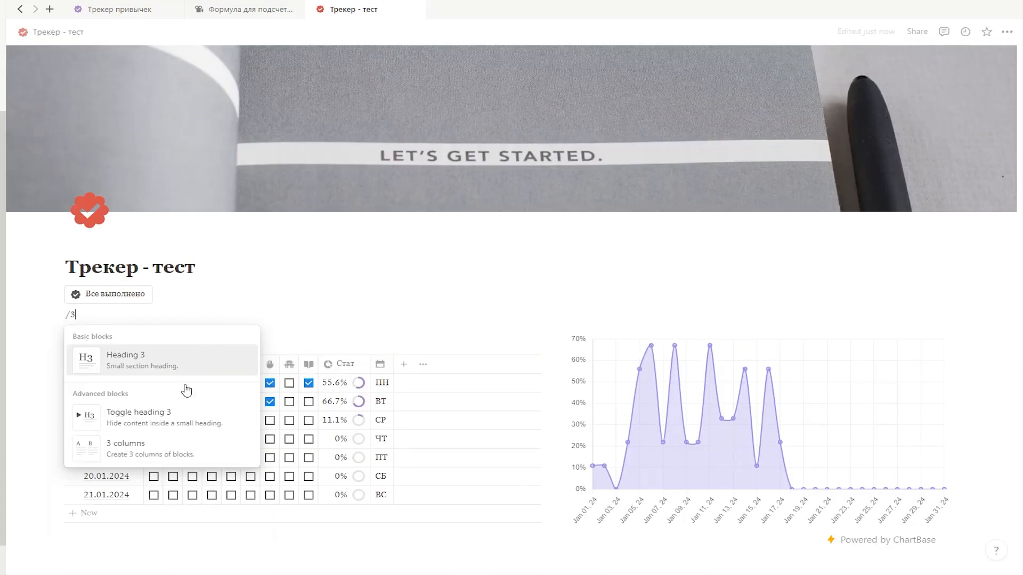
left_click(176, 443)
left_click_drag(57, 359, 73, 320)
left_click_drag(358, 391, 460, 373)
Step: Paste the copied view link into the second column and turn it into a linked view of the Подряд database
left_click(491, 325)
key("ctrl+v")
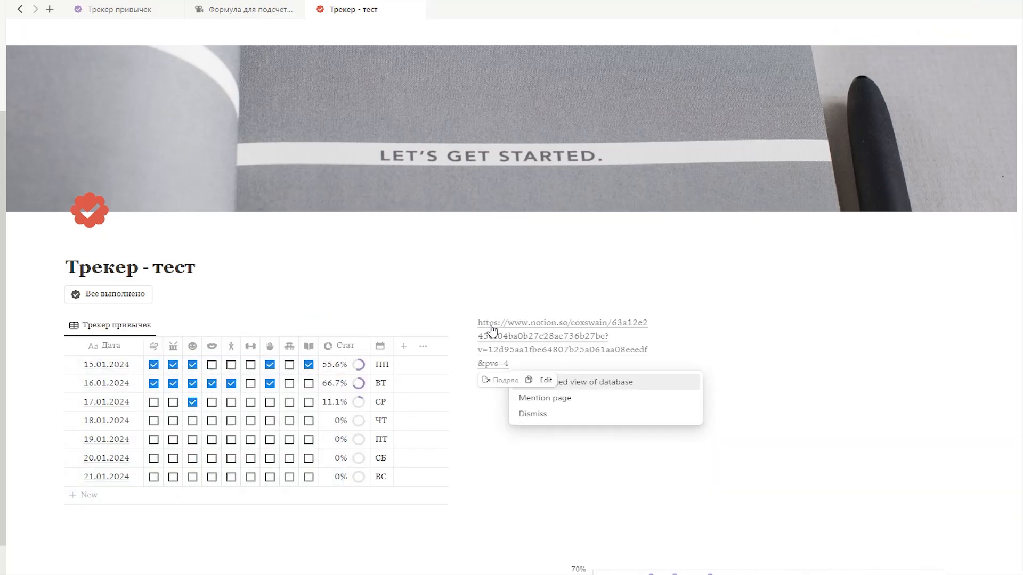
left_click(564, 382)
left_click(696, 375)
Step: Adjust the column widths, move the chart up into the third column and delete the leftover empty block
left_click_drag(697, 394, 632, 426)
scroll(593, 437, "down", 2)
left_click_drag(561, 459, 657, 207)
left_click(678, 459)
key("BackSpace")
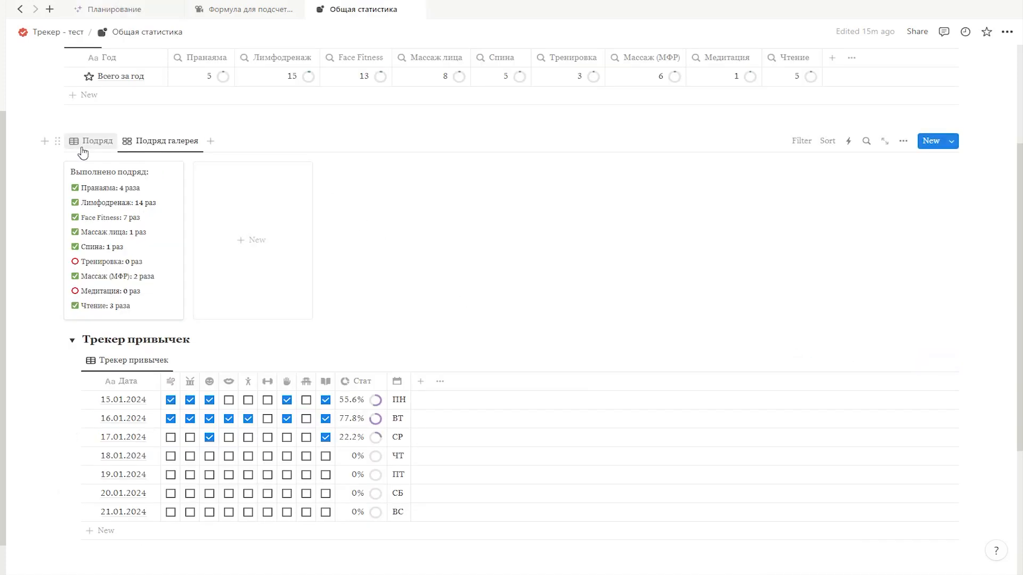
Step: On the Общая статистика page, duplicate the Пранаяма formula property in the Подряд table view and name the copy Пранаяма-1
left_click(82, 151)
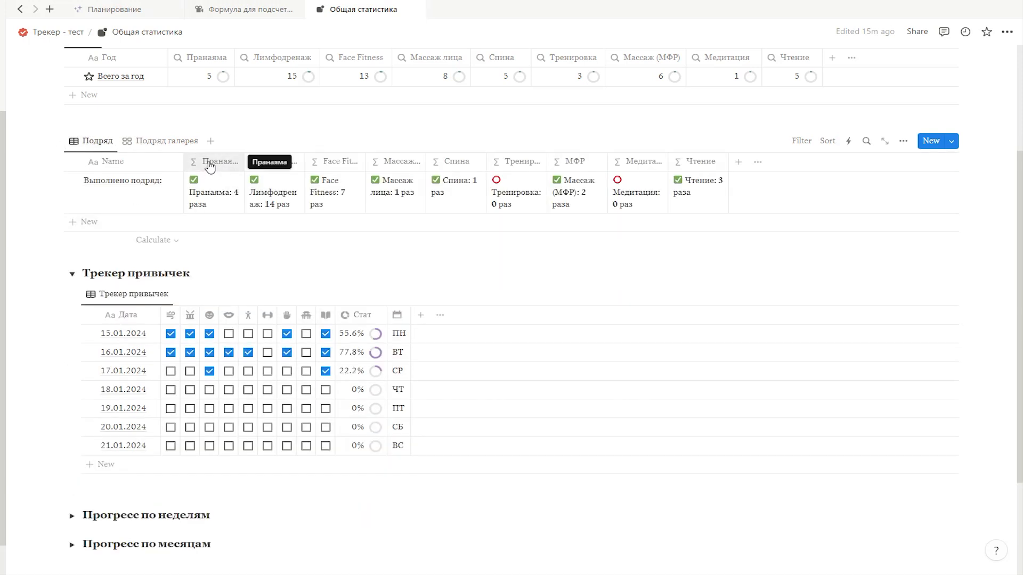
left_click(209, 167)
left_click(244, 319)
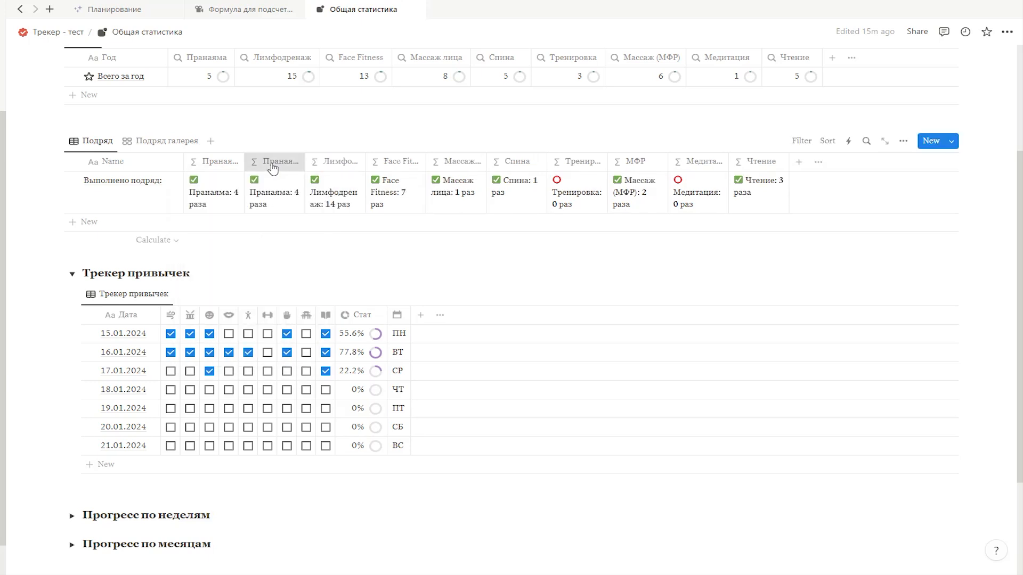
left_click(273, 166)
left_click_drag(329, 187, 315, 187)
type("-1")
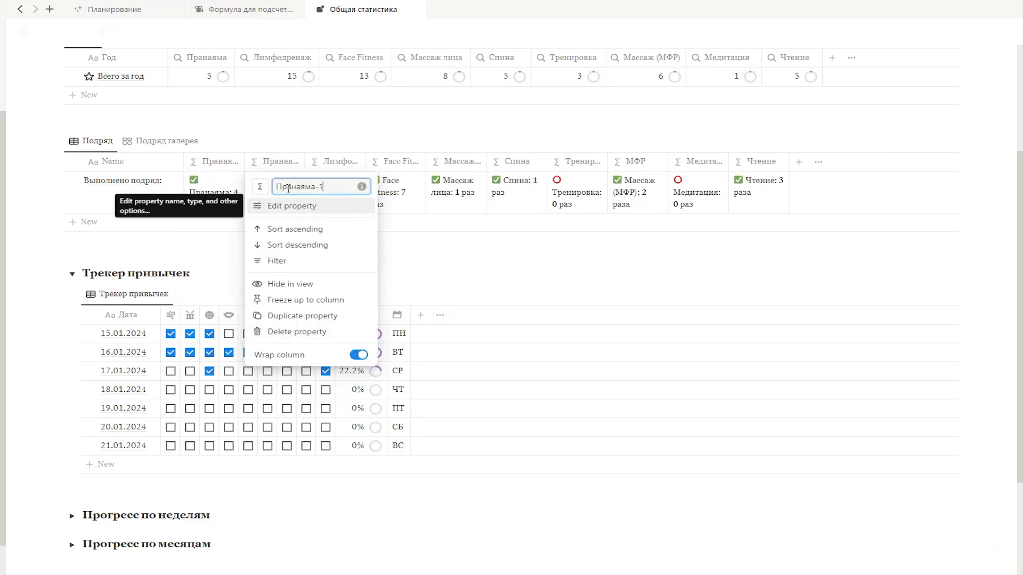
key("Return")
Step: Reduce the Пранаяма-1 formula to only the habitcount expression, removing the habit text, emoji, word and declension parts, and save it
left_click(270, 210)
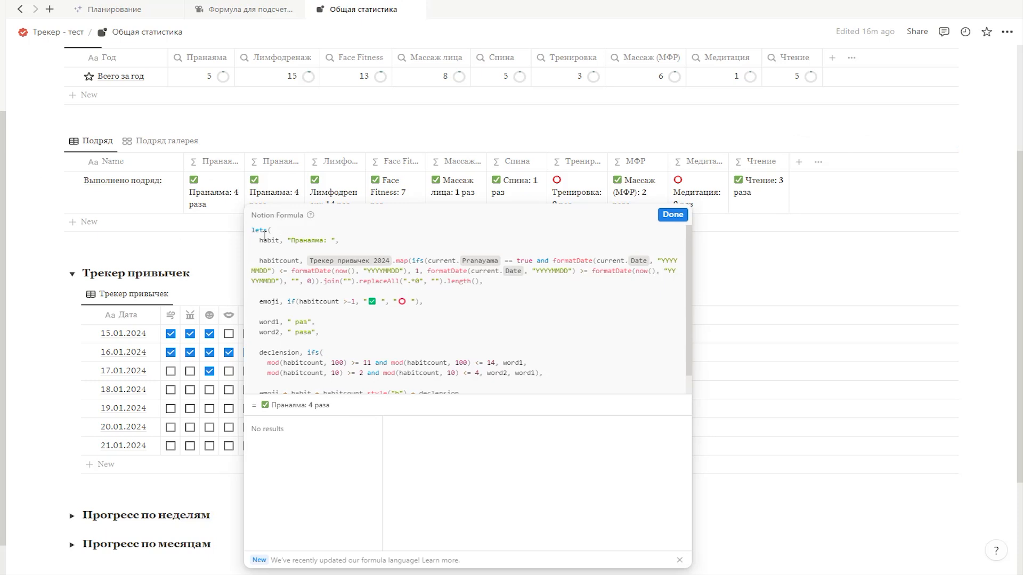
left_click_drag(250, 230, 307, 260)
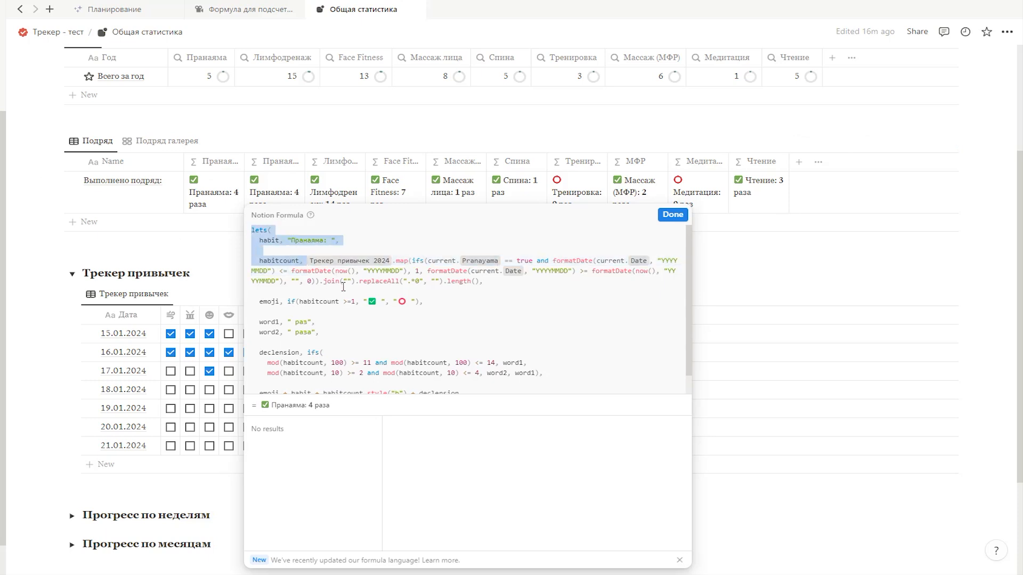
key("BackSpace")
left_click_drag(424, 260, 526, 411)
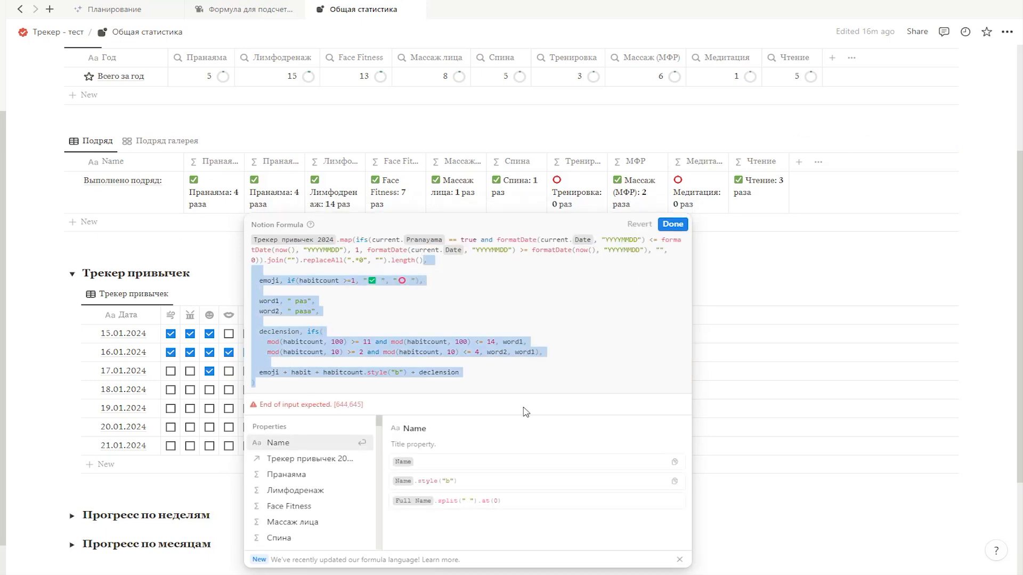
key("BackSpace")
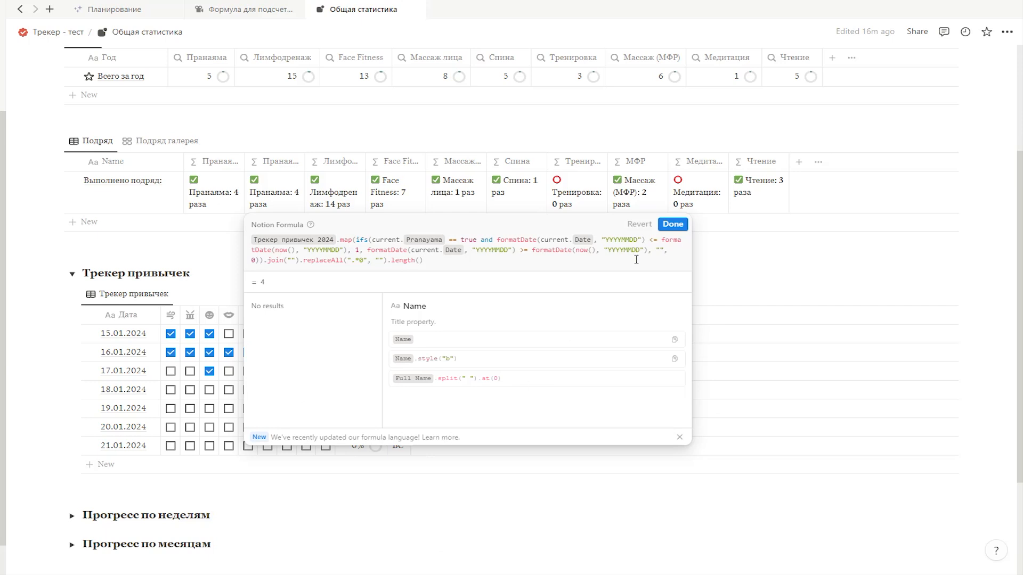
left_click(672, 224)
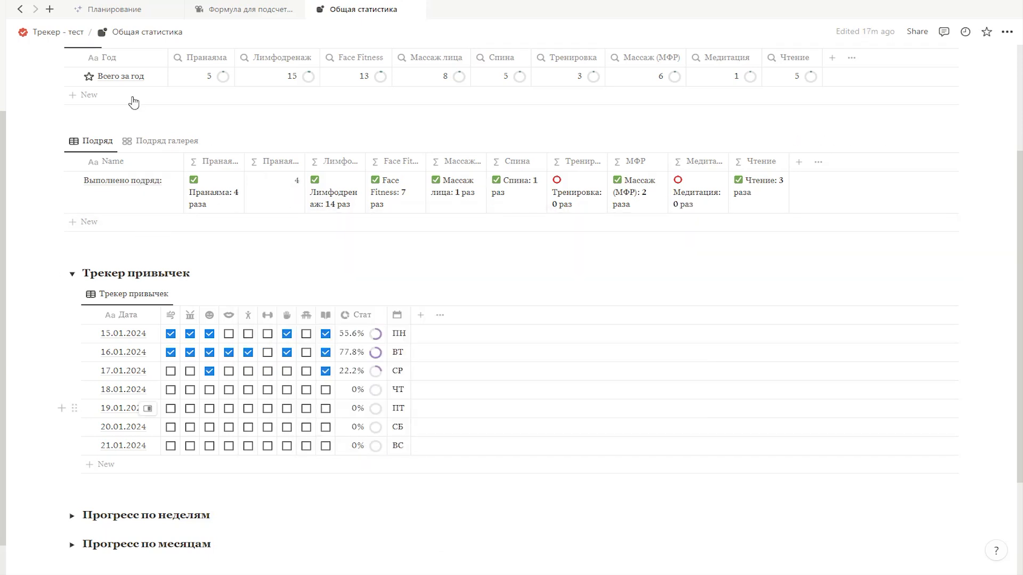
Step: Duplicate the Подряд table view, name the copy Подряд число and close the view options
left_click(90, 141)
left_click(122, 243)
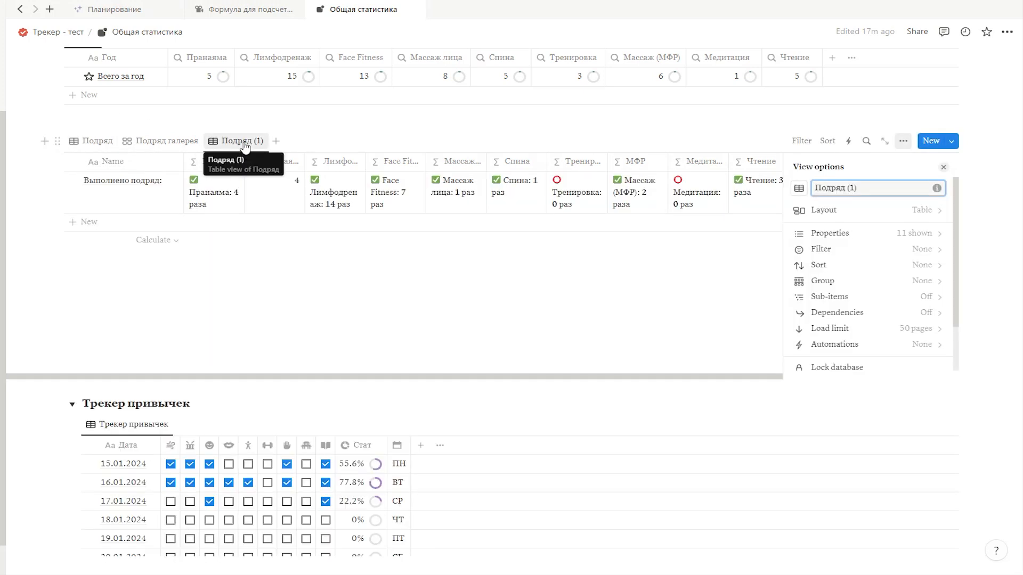
double_click(854, 183)
type("число")
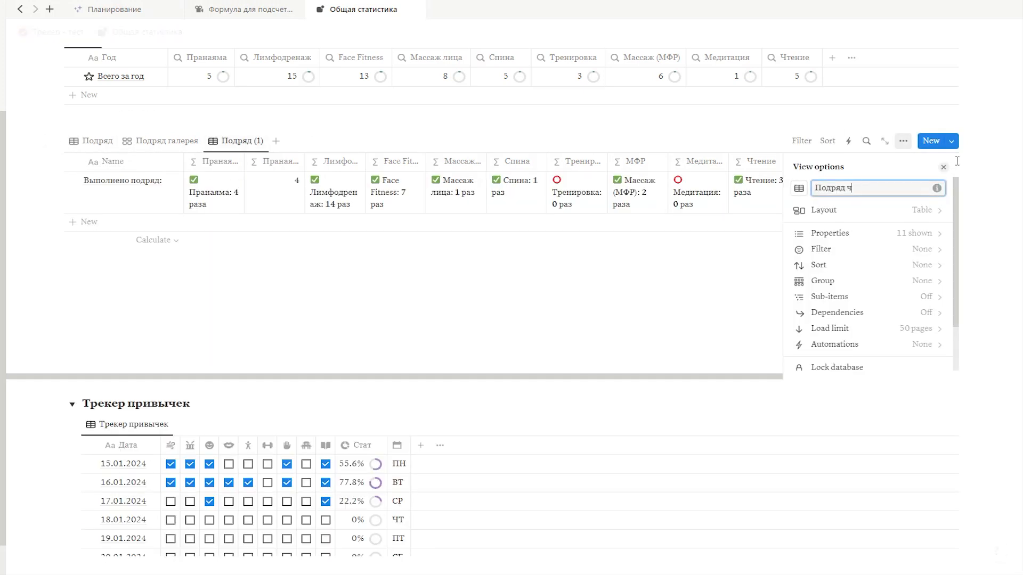
left_click(943, 167)
Step: Hide all the text formula columns from Пранаяма to Чтение in the Подряд число view, keeping only Name and Пранаяма-1
left_click(233, 165)
left_click(255, 285)
left_click(271, 163)
left_click(283, 285)
left_click(285, 164)
left_click(290, 285)
left_click(287, 164)
left_click(291, 286)
left_click(285, 164)
left_click(286, 286)
left_click(284, 164)
left_click(282, 286)
left_click(283, 165)
left_click(284, 285)
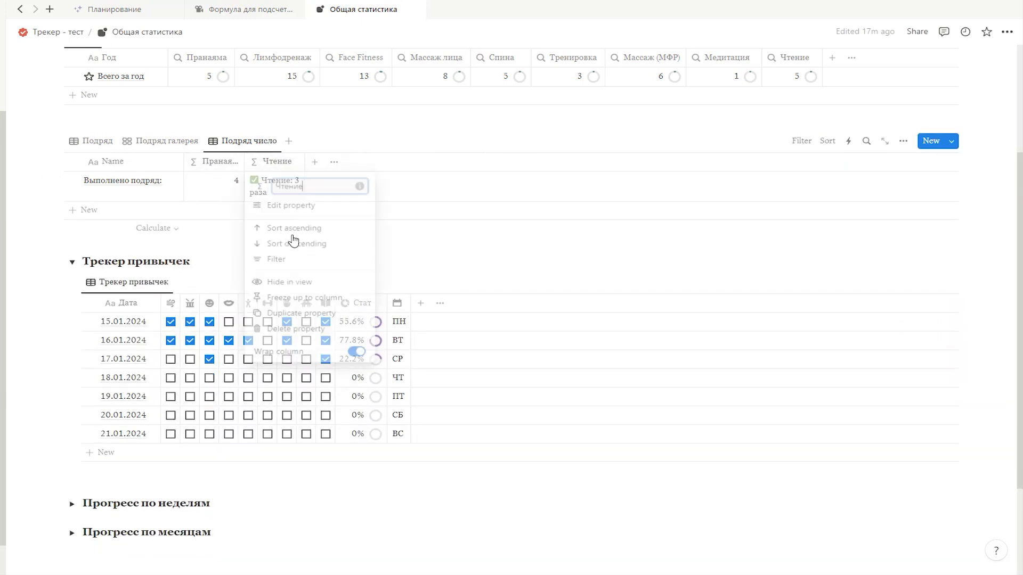
left_click(286, 165)
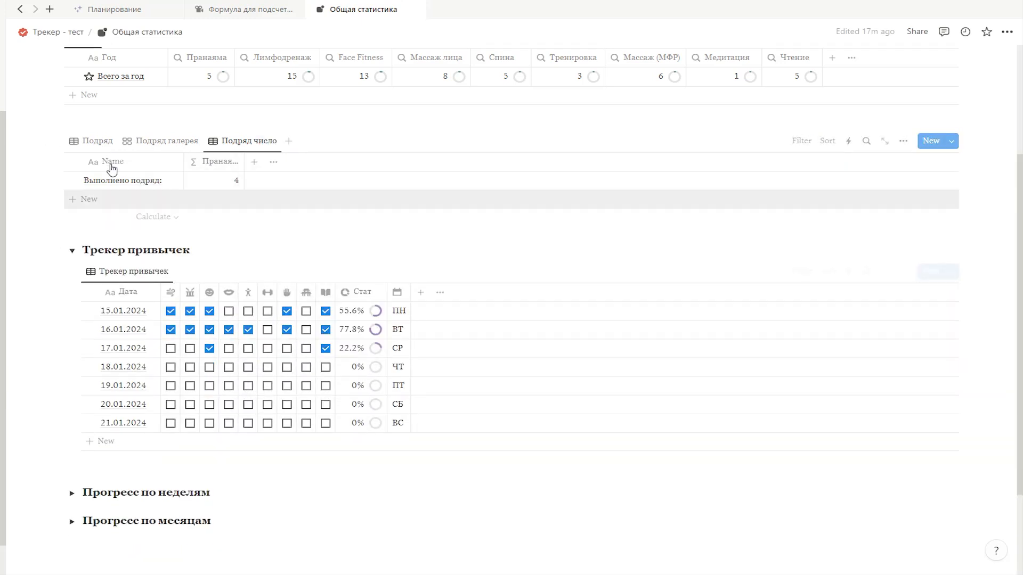
Step: Hide the Пранаяма-1 column in the Подряд view and widen it in the Подряд число view
left_click(85, 142)
left_click(278, 167)
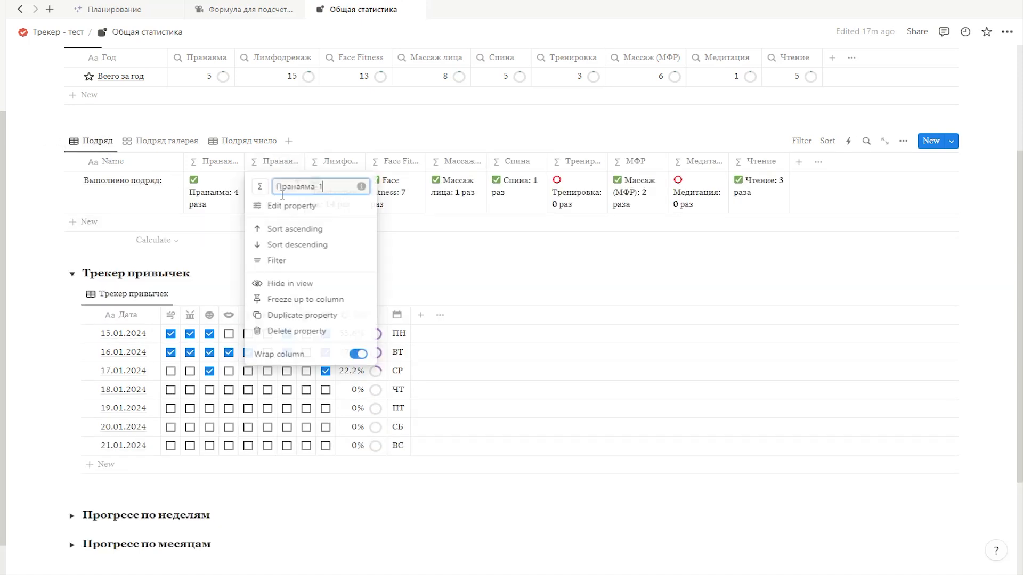
left_click(279, 286)
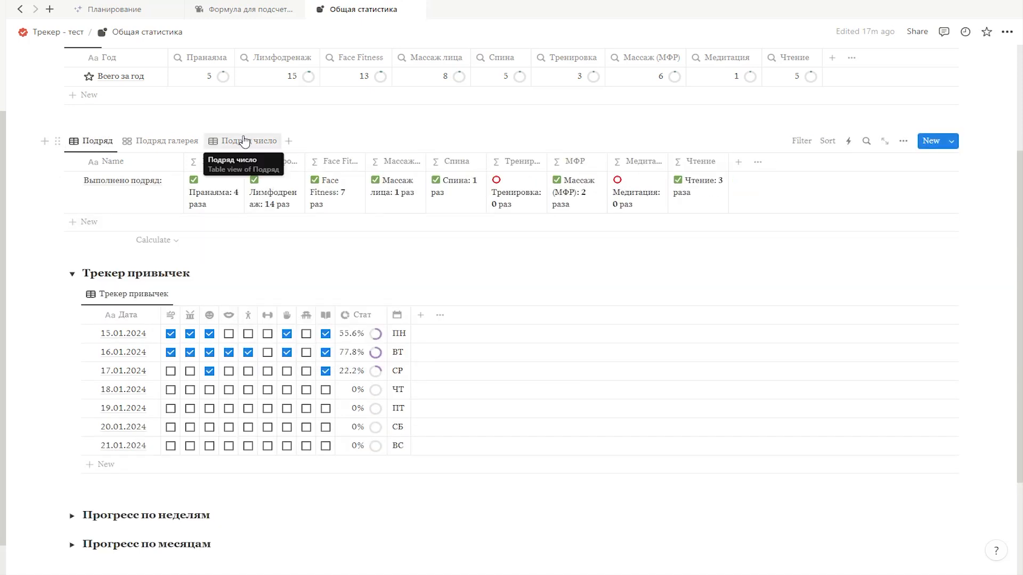
left_click(246, 142)
left_click_drag(245, 162, 260, 169)
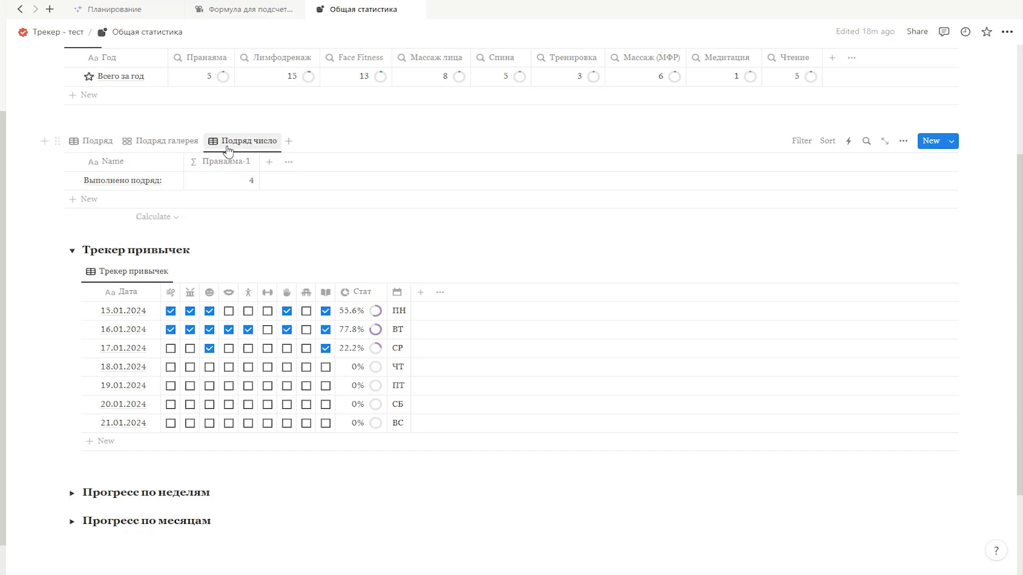
Step: Duplicate the Пранаяма-1 property in the Подряд число view and name the copy Лимфодренаж-1
left_click(247, 166)
left_click(244, 318)
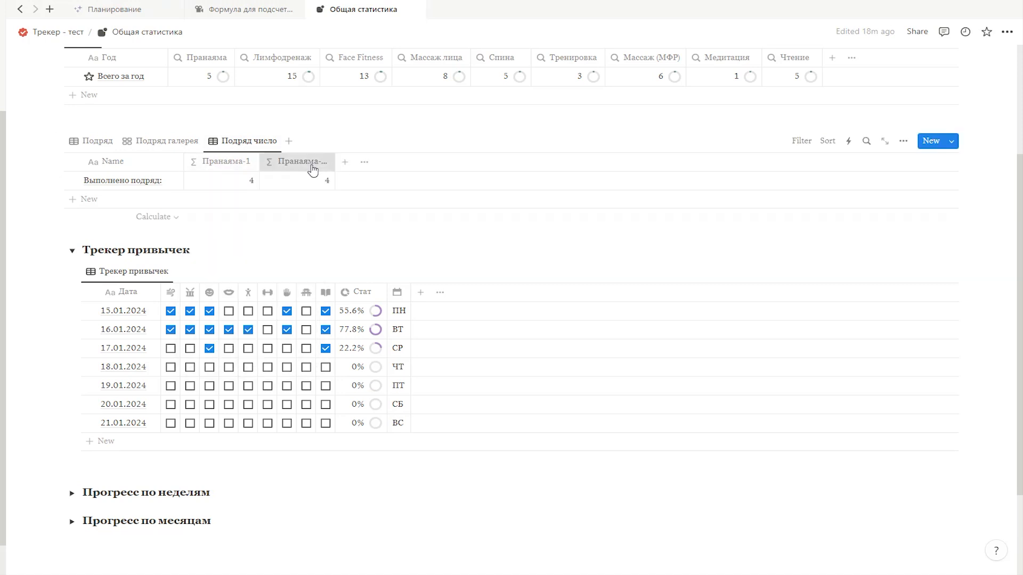
left_click(313, 163)
type("Лимфодренаж-1")
key("Return")
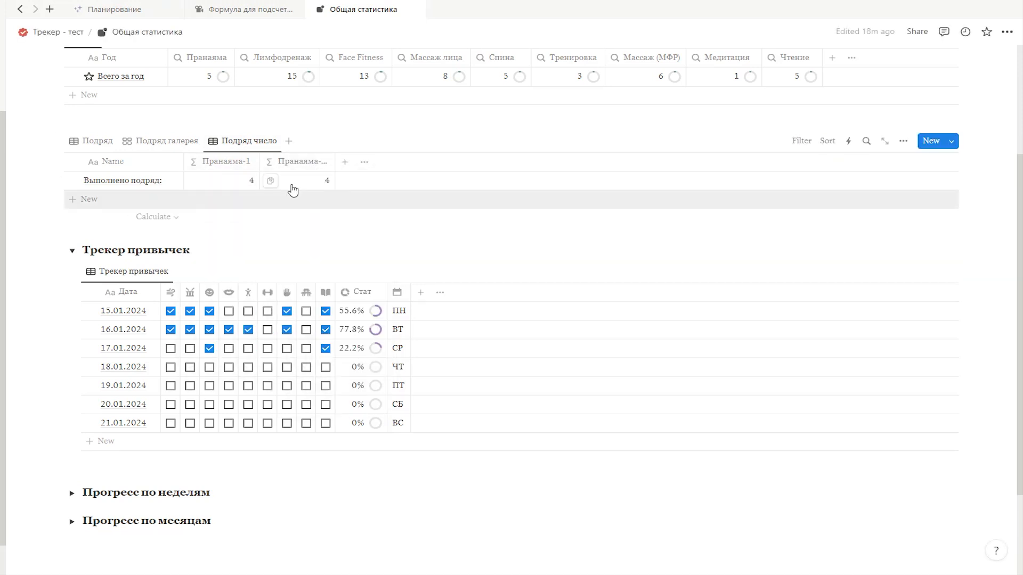
Step: Replace Pranayama with the Lymphatic drainage property in the Лимфодренаж-1 formula and save it
left_click(292, 189)
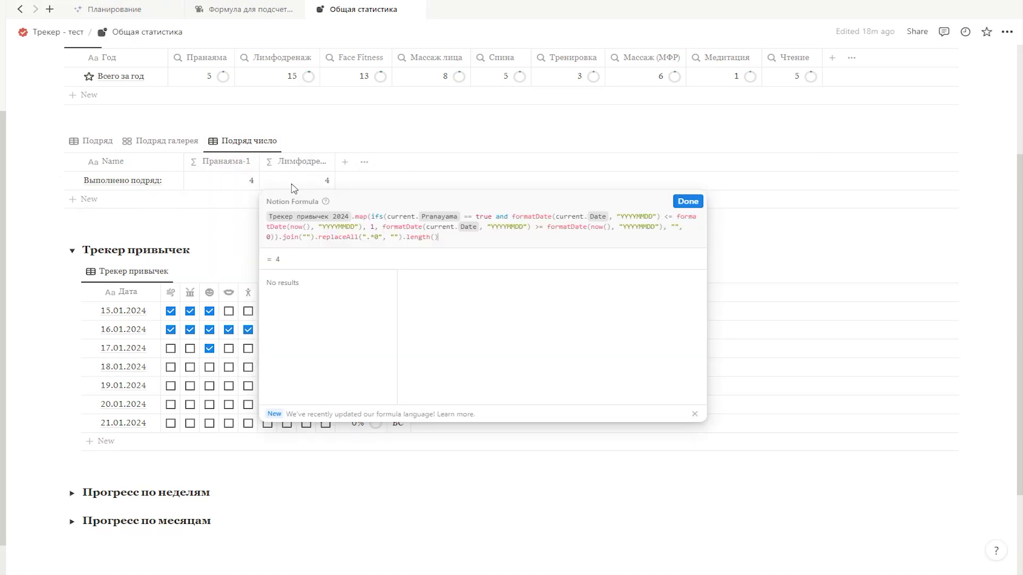
left_click(461, 214)
key("BackSpace")
type("lym")
key("Return")
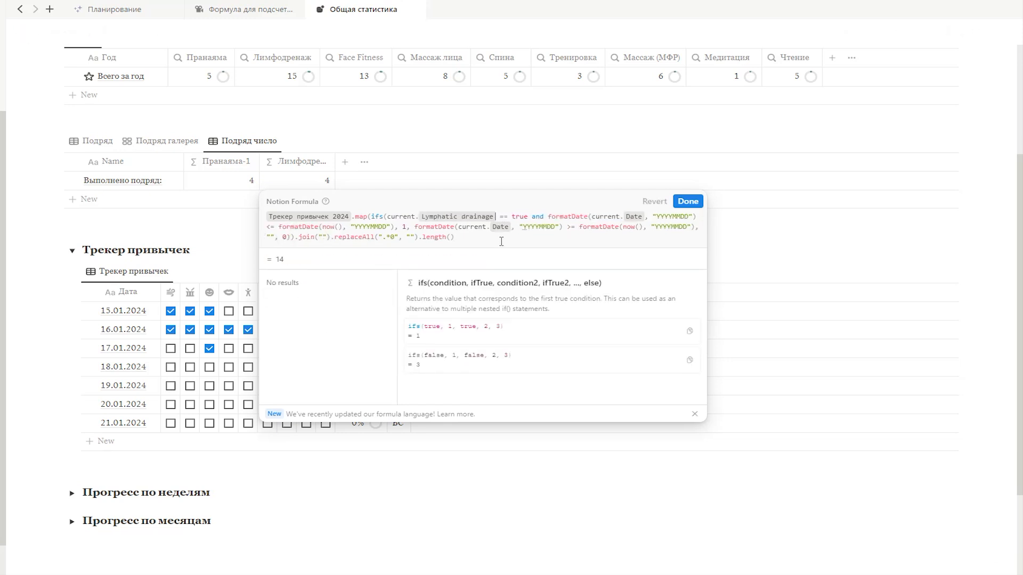
left_click(688, 201)
Step: Duplicate the Лимфодренаж-1 property and name the copy Face Fitness-1
left_click(298, 162)
left_click(321, 316)
type("Face Fitness-1")
key("Return")
Step: Replace the Lymphatic drainage property with the face fitness checkbox property in the Face Fitness-1 formula and save it
left_click(374, 185)
left_click(573, 217)
key("BackSpace")
type("fit")
key("Return")
left_click(763, 202)
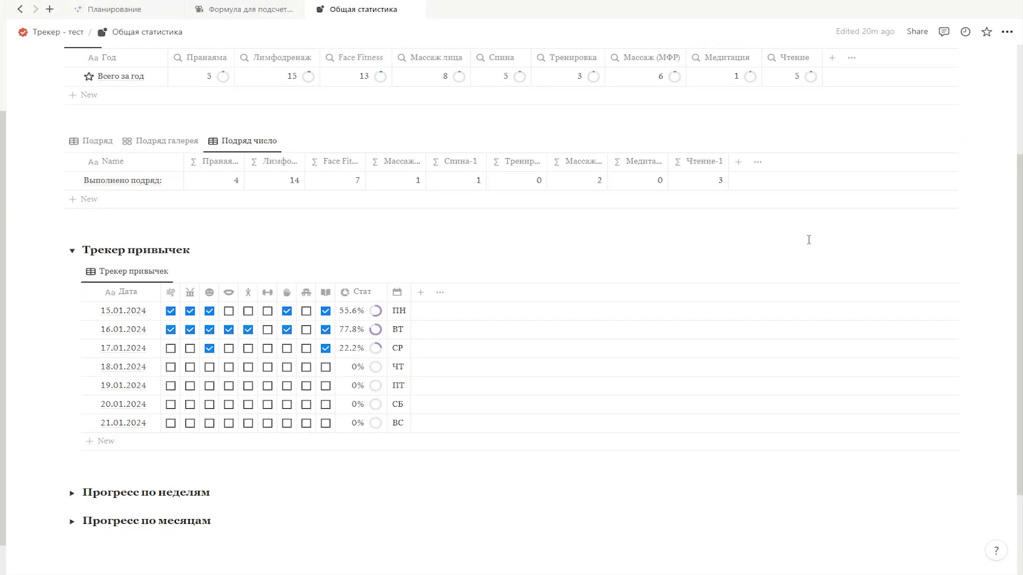
Step: Test the Чтение-1 count by unchecking and rechecking the reading habit for 16.01.2024 and 15.01.2024
left_click(326, 329)
left_click(326, 329)
left_click(325, 311)
left_click(325, 311)
Step: Add a rollup property to the Трекер привычек table using the Подряд relation and its Пранаяма-1 property
left_click(419, 296)
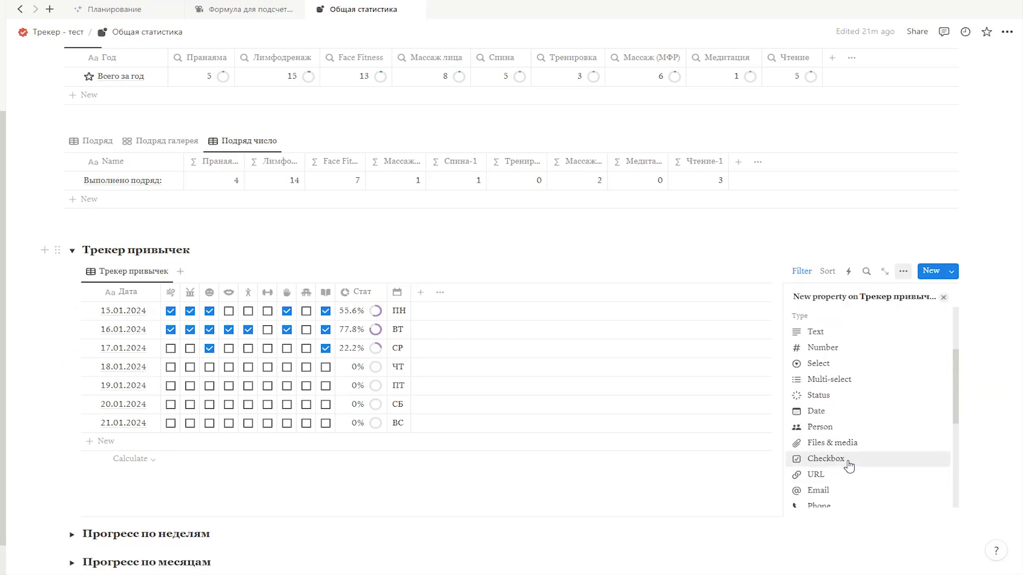
scroll(884, 370, "down", 2)
left_click(819, 441)
left_click(913, 362)
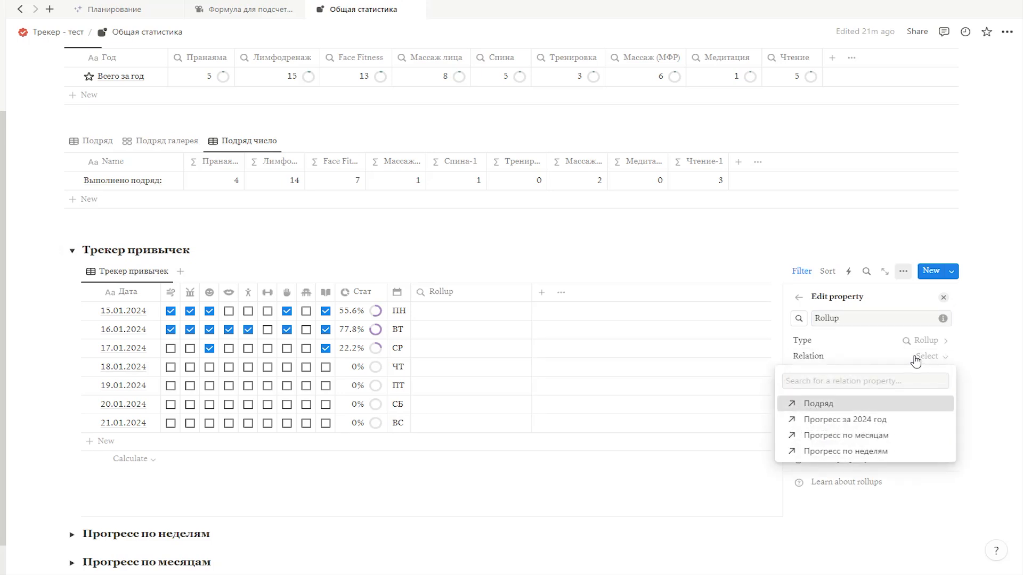
left_click(823, 399)
left_click(906, 377)
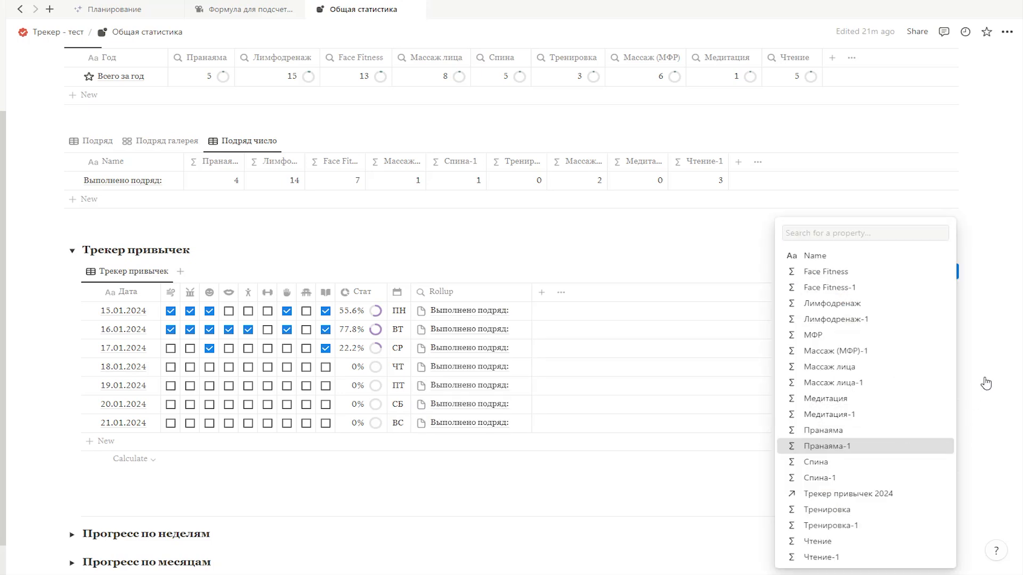
left_click(823, 446)
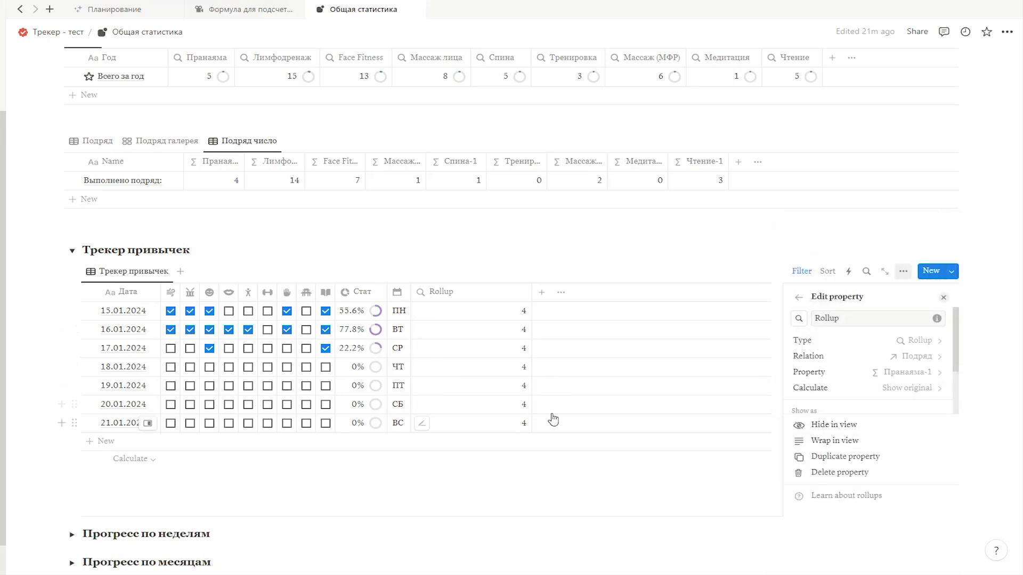
Step: Delete the Rollup property from the Трекер привычек table
left_click(474, 292)
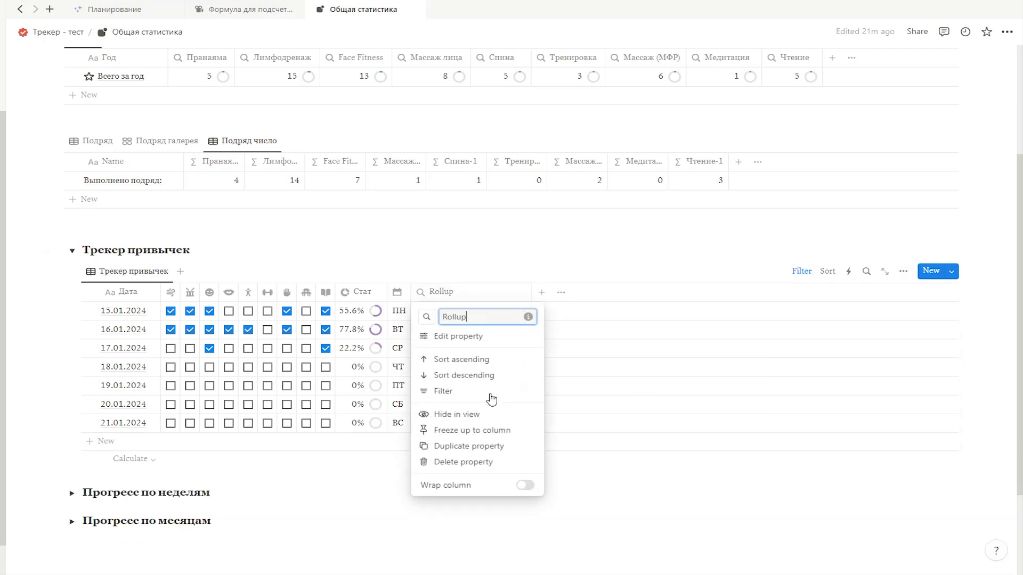
left_click(463, 459)
left_click(458, 302)
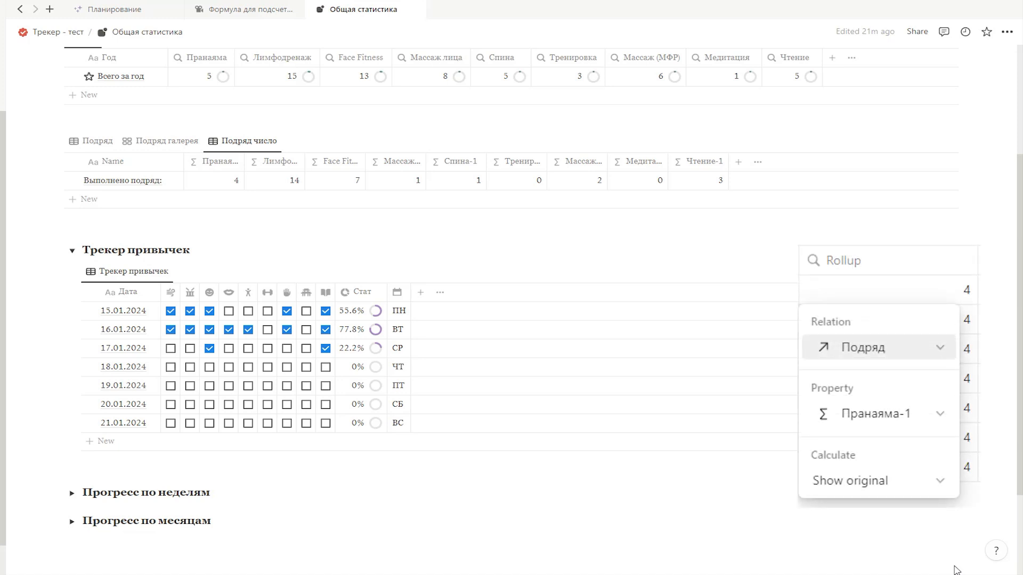
left_click(956, 569)
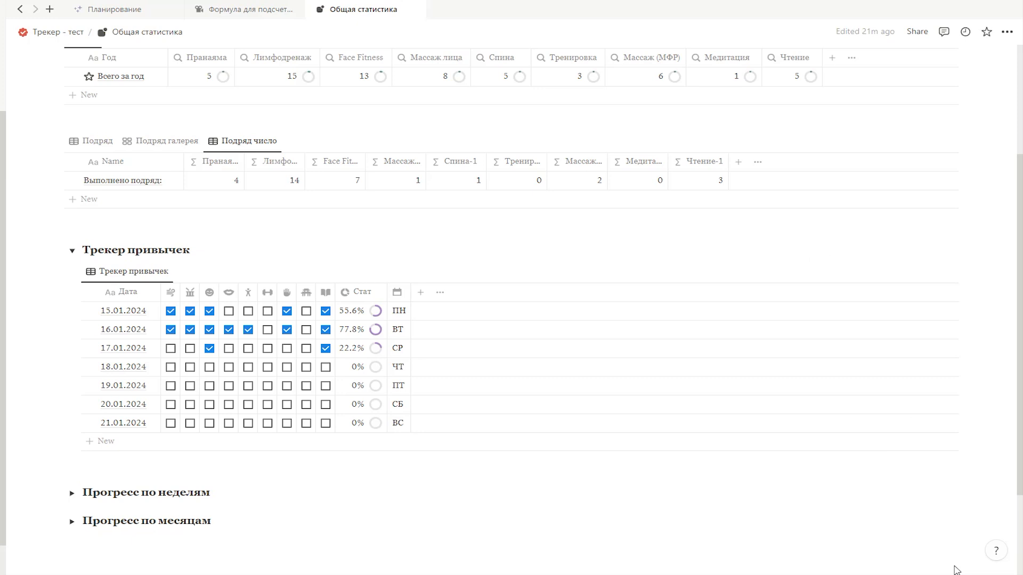
Step: Add a formula property named 1Пранаяма to the Трекер привычек table
left_click(420, 292)
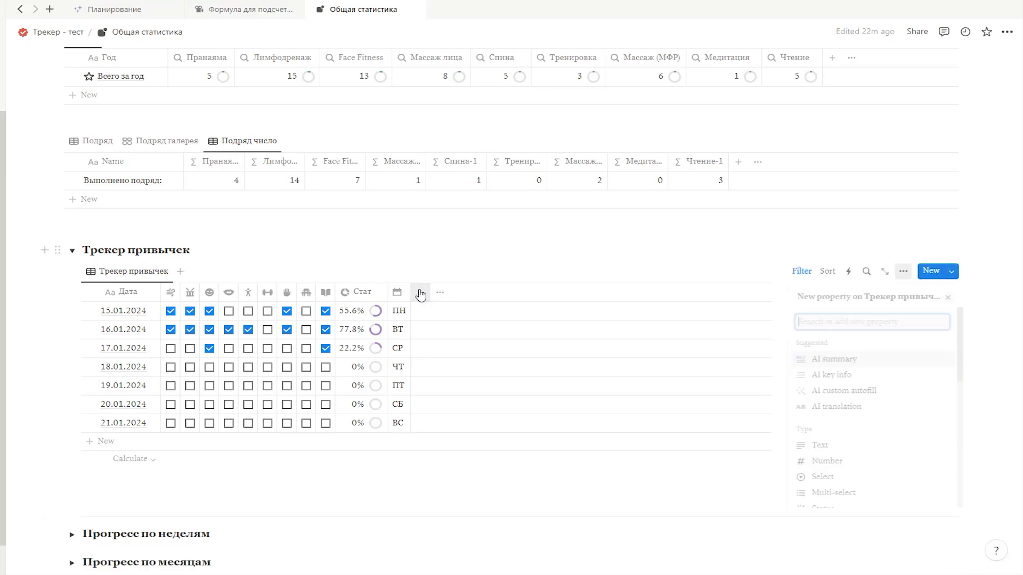
scroll(865, 364, "down", 3)
left_click(849, 468)
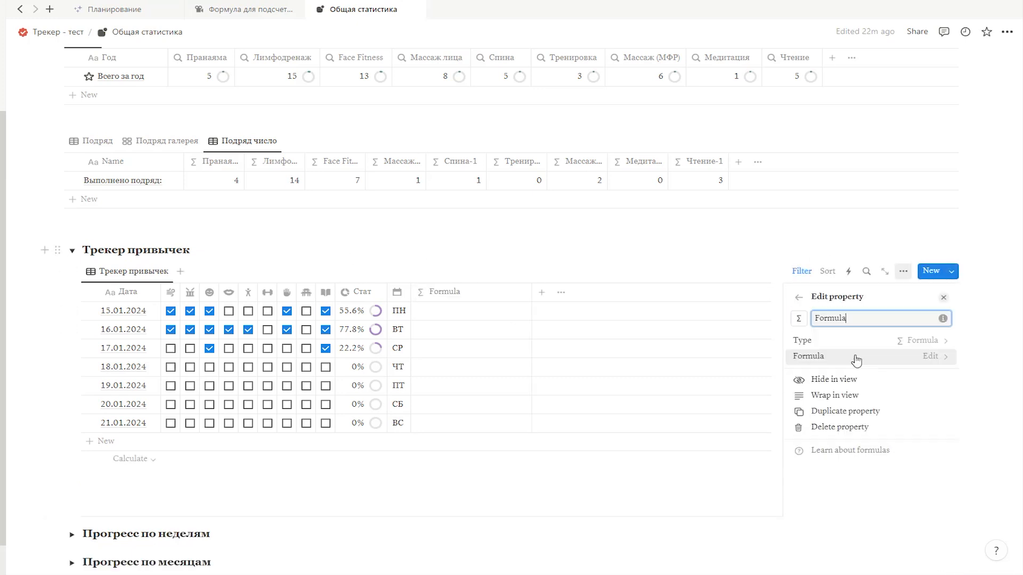
type("Пранаяма")
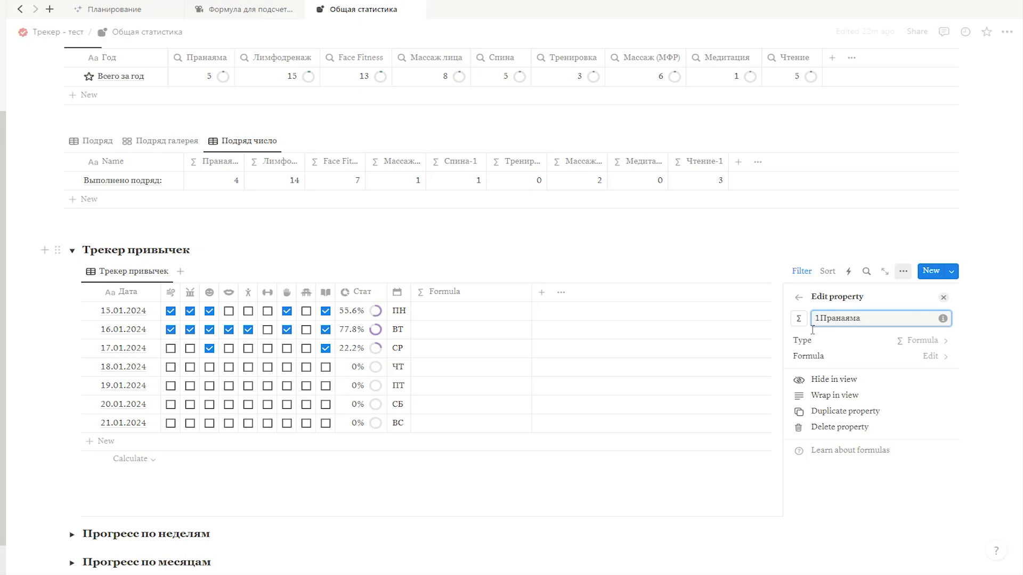
Step: Set the 1Пранаяма property's formula to Подряд.map(current.Пранаяма-1)
left_click(476, 315)
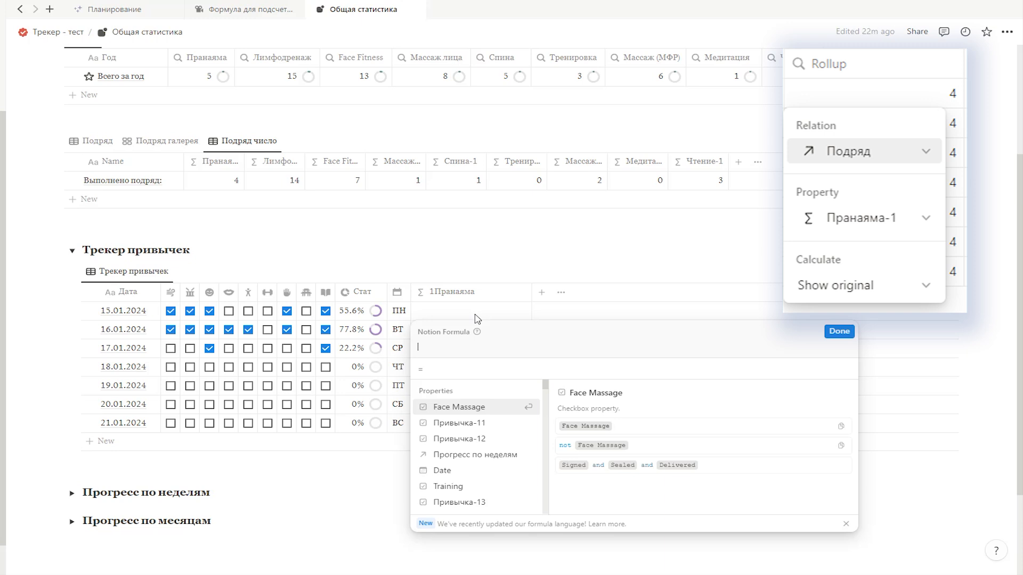
type("Подря")
key("Return")
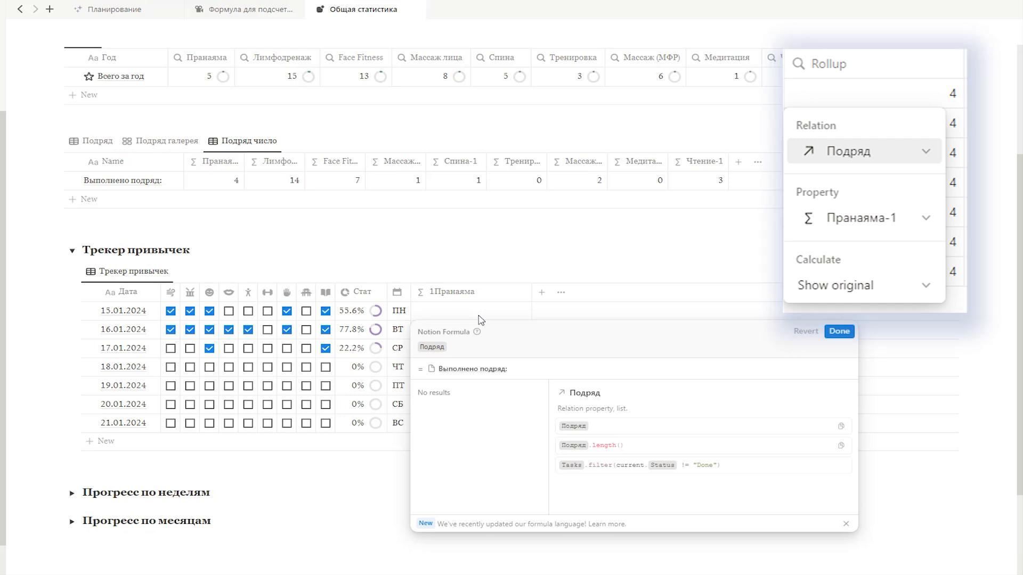
type(".map")
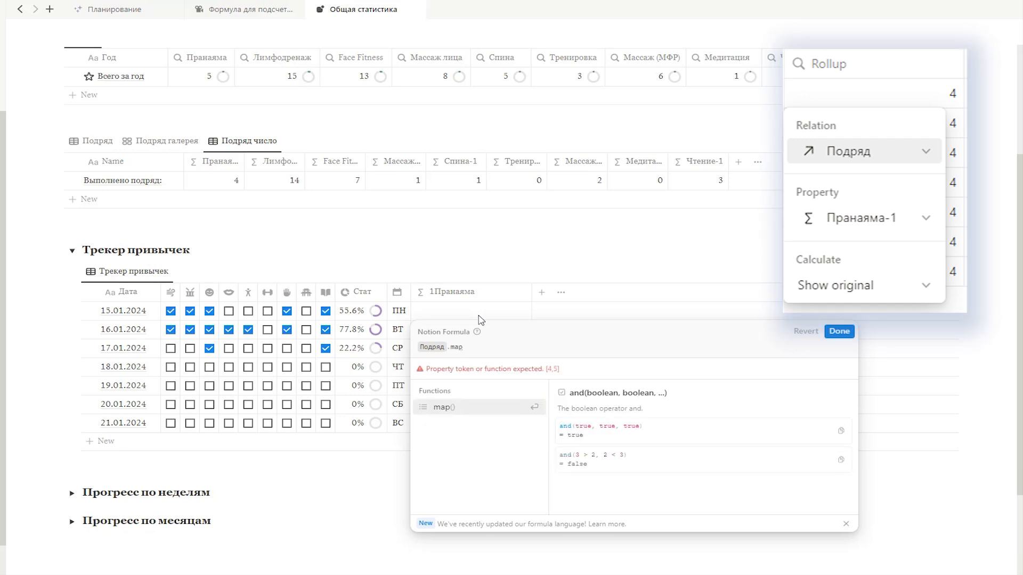
key("Return")
key("Return")
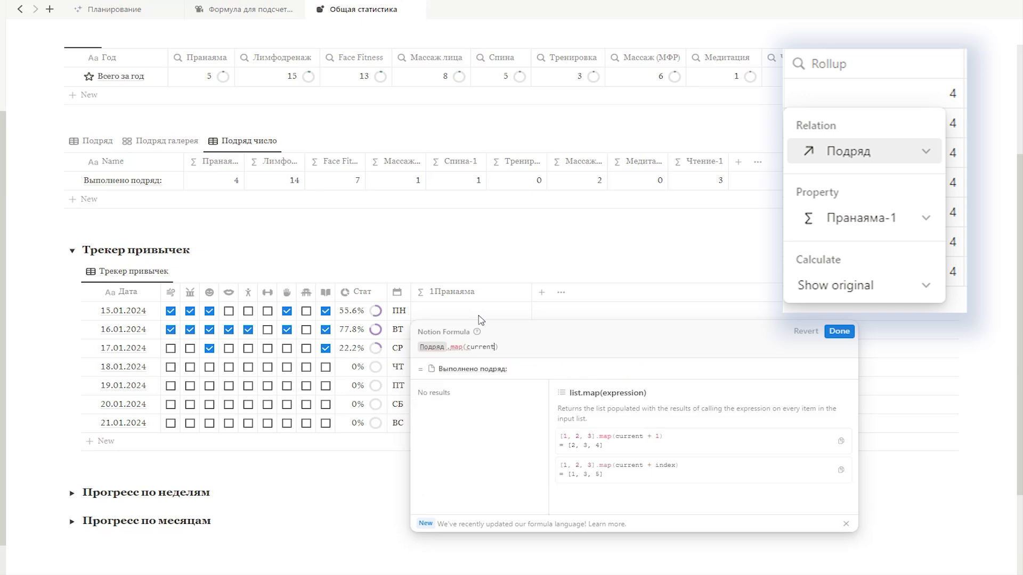
type(".П")
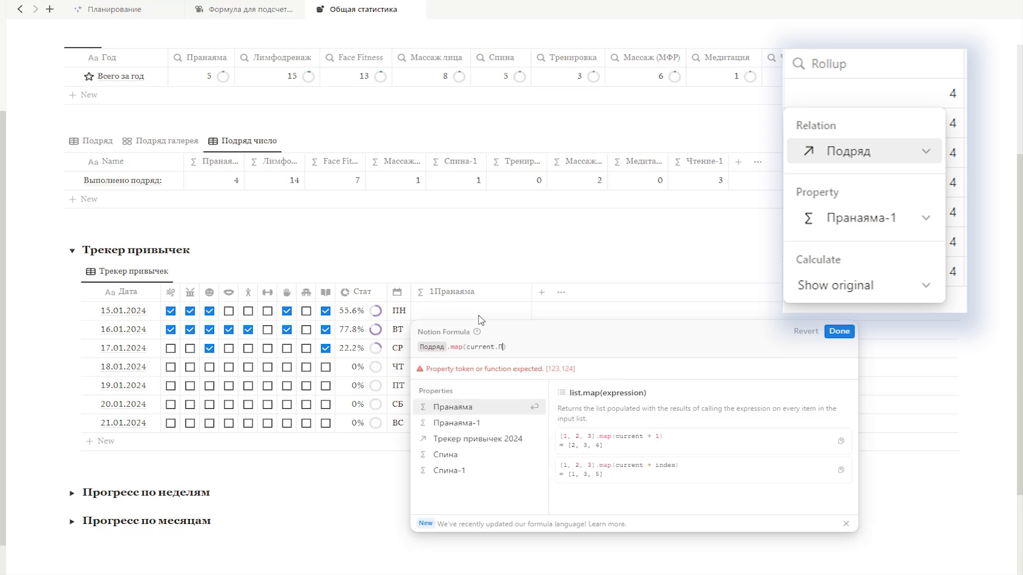
type("ра")
key("Down")
key("Return")
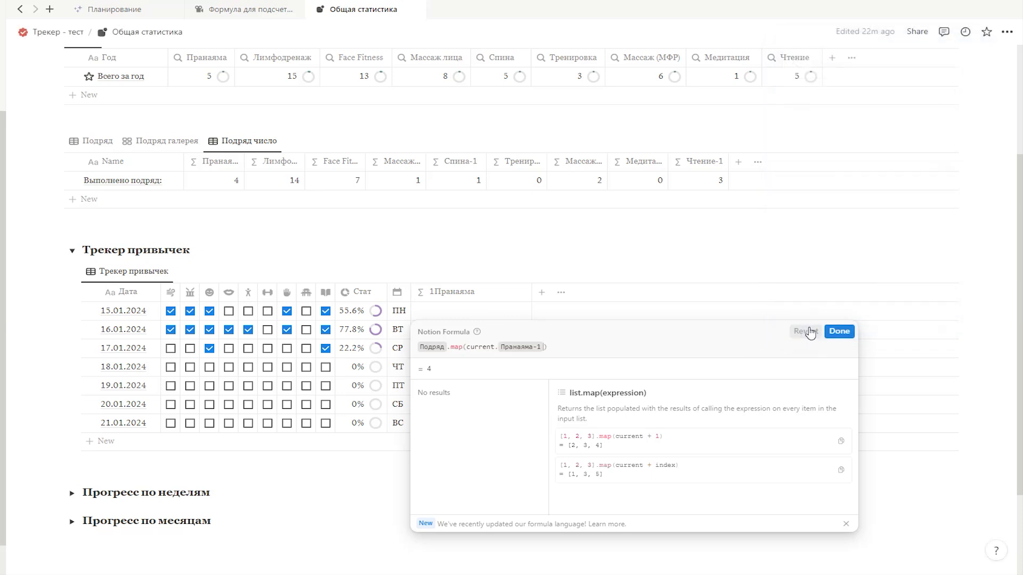
left_click(837, 331)
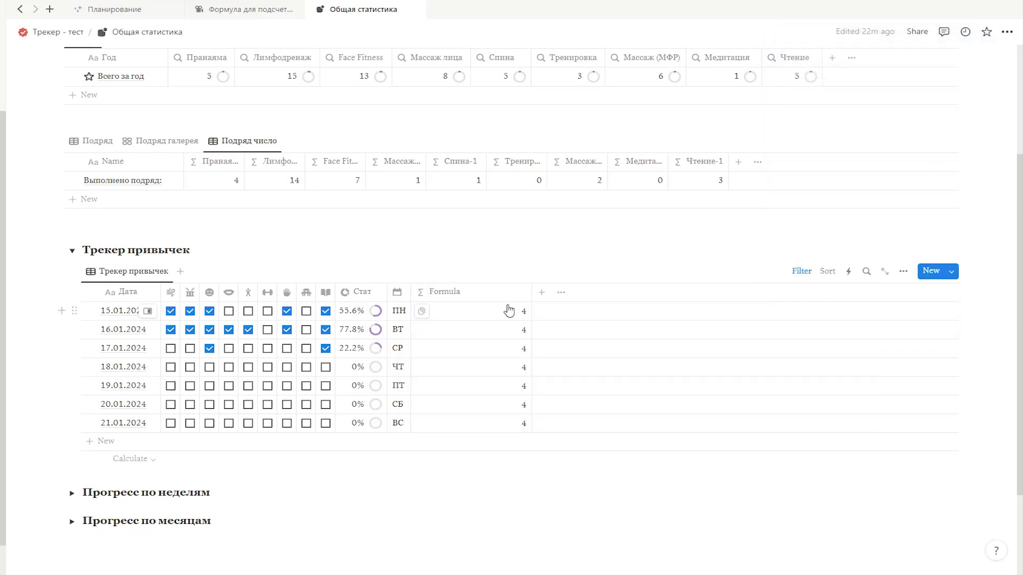
Step: Show the 1Пранаяма count as a purple bar with its number and narrow the column
left_click(479, 293)
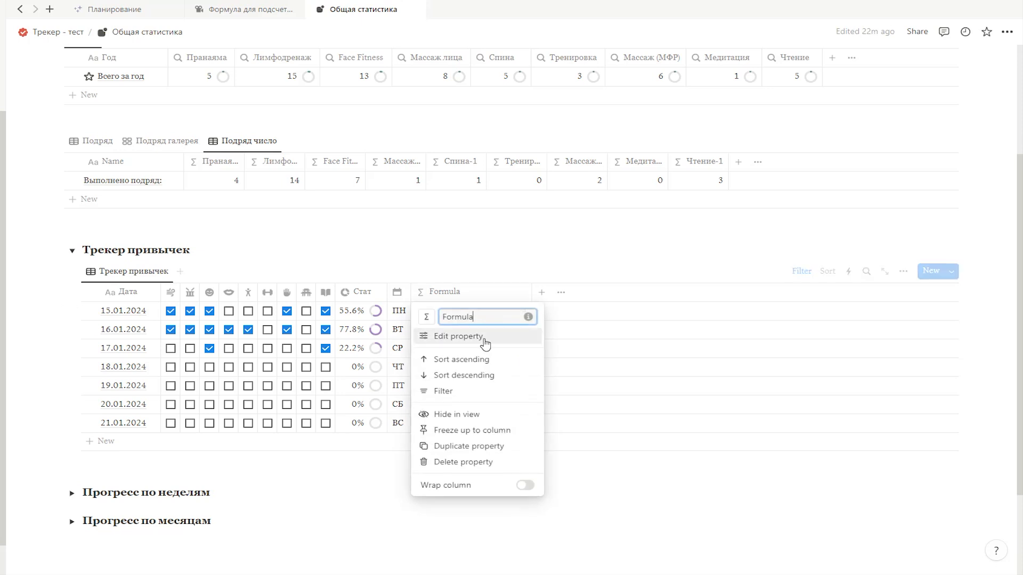
left_click(484, 335)
scroll(887, 250, "down", 2)
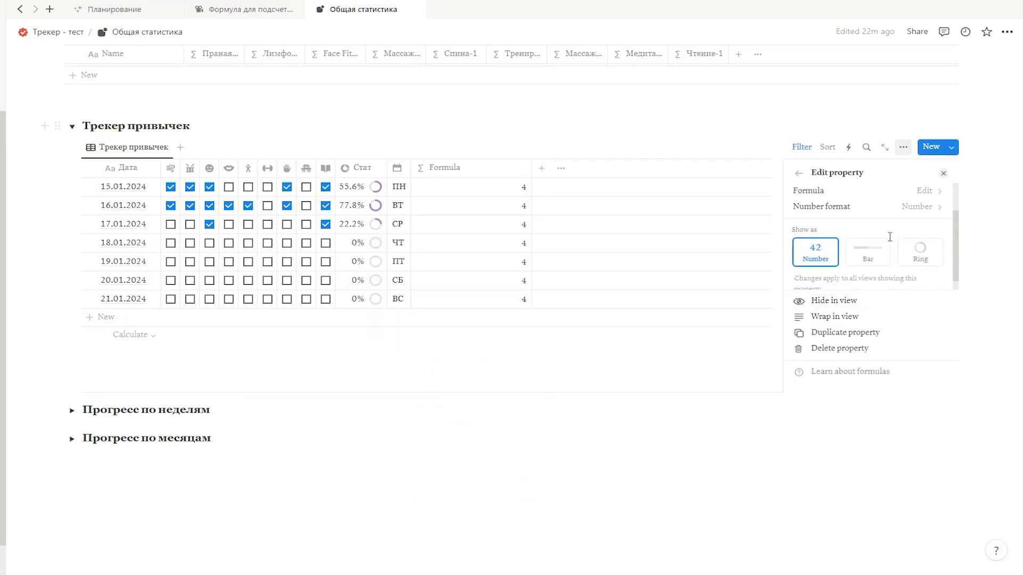
left_click(868, 243)
scroll(873, 245, "down", 2)
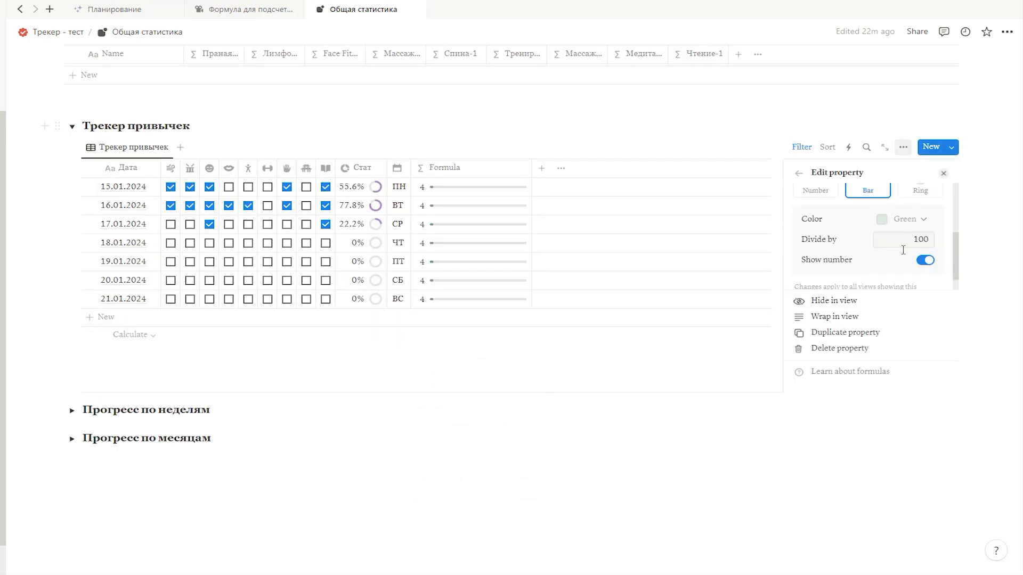
left_click(910, 223)
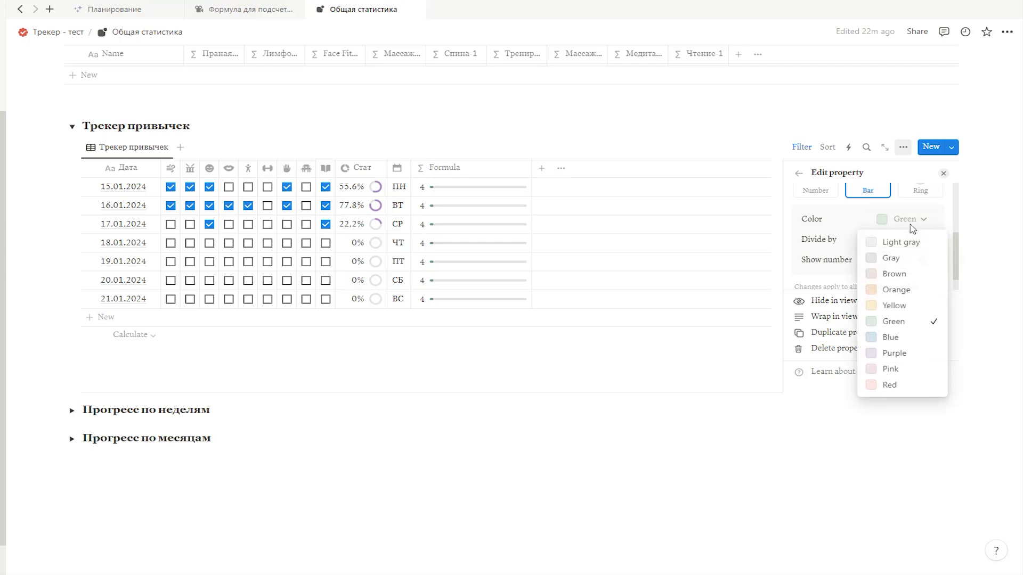
left_click(894, 353)
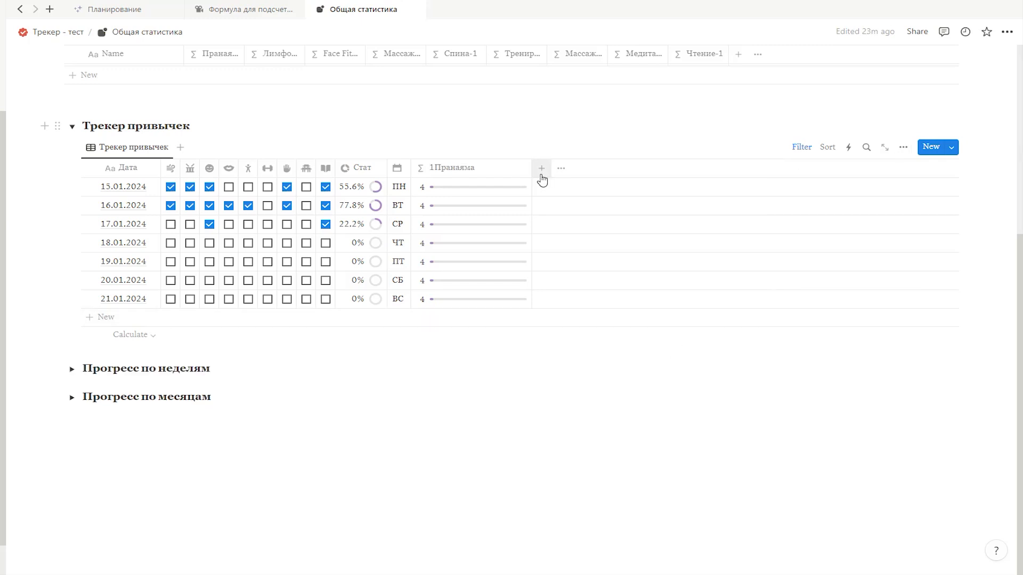
left_click_drag(532, 171, 480, 189)
scroll(511, 254, "up", 2)
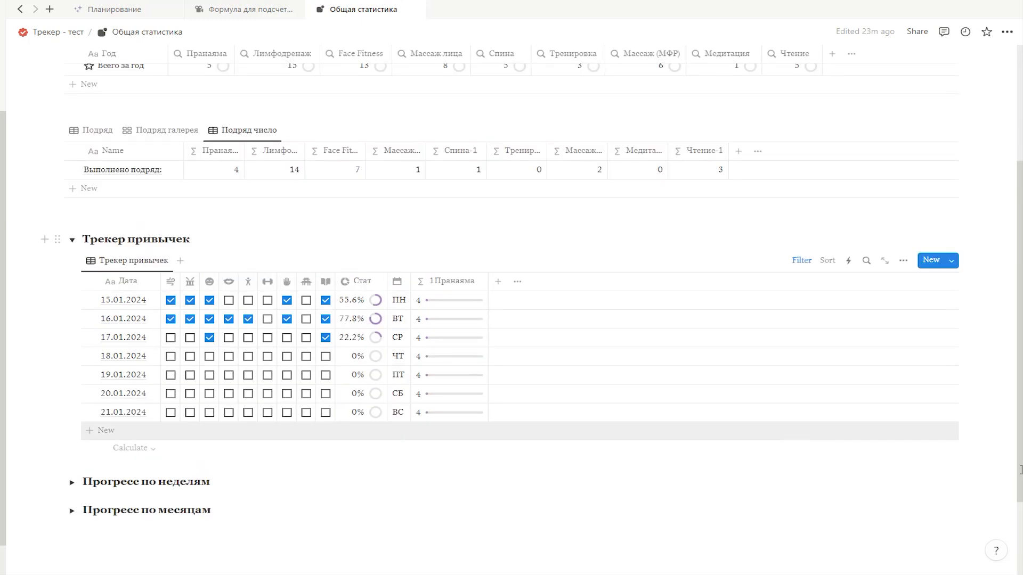
Step: Duplicate the 1Пранаяма property and rename the copy 1Лимфодренаж
left_click(449, 283)
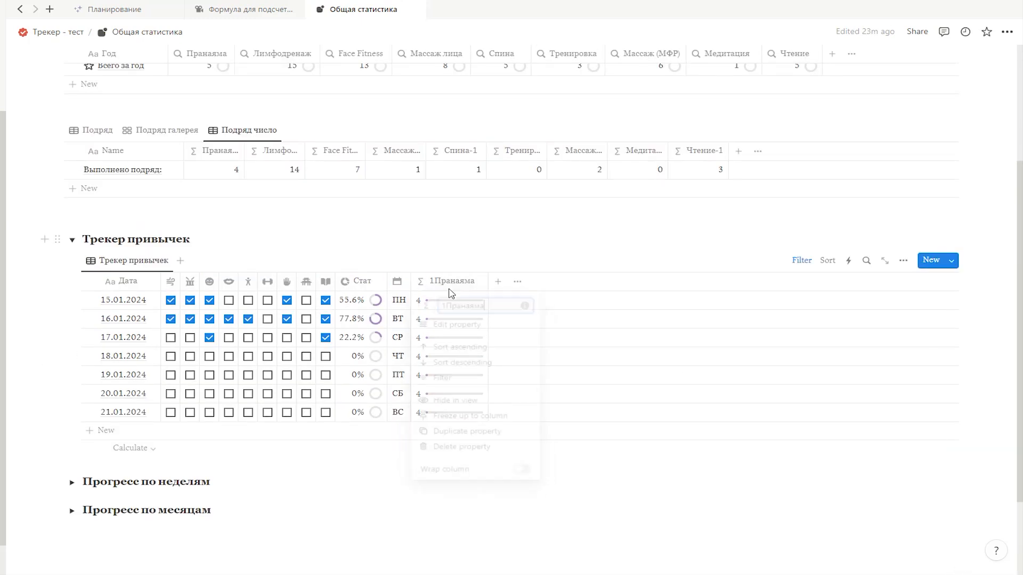
left_click(488, 432)
left_click(550, 280)
key("ctrl+a")
type("1Лимфодренаж")
key("Return")
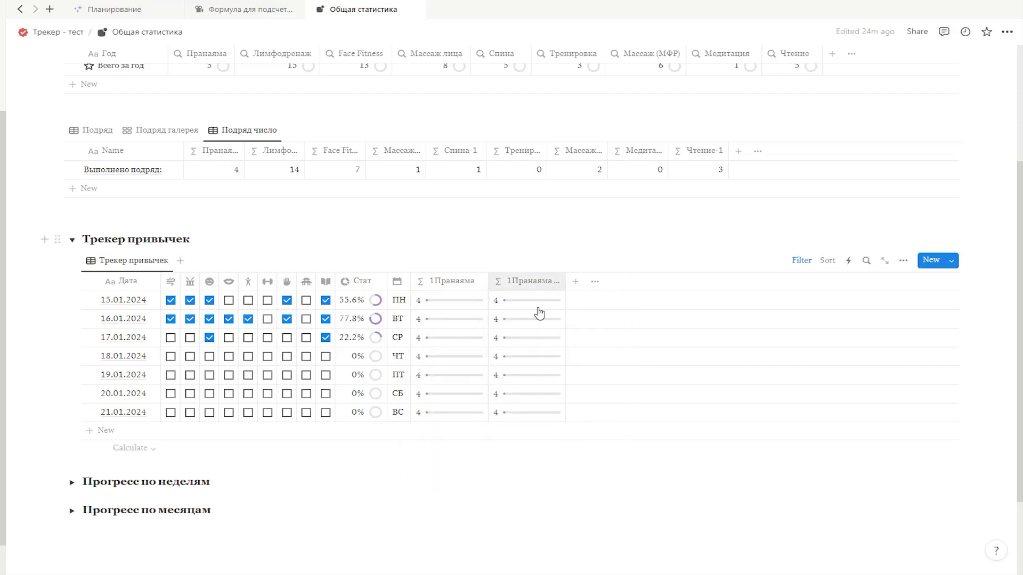
Step: Change the 1Лимфодренаж formula to retrieve the Лимфодренаж-1 property through the Подряд relation
left_click(538, 309)
left_click_drag(621, 338, 586, 341)
type("лим")
key("Down")
key("Return")
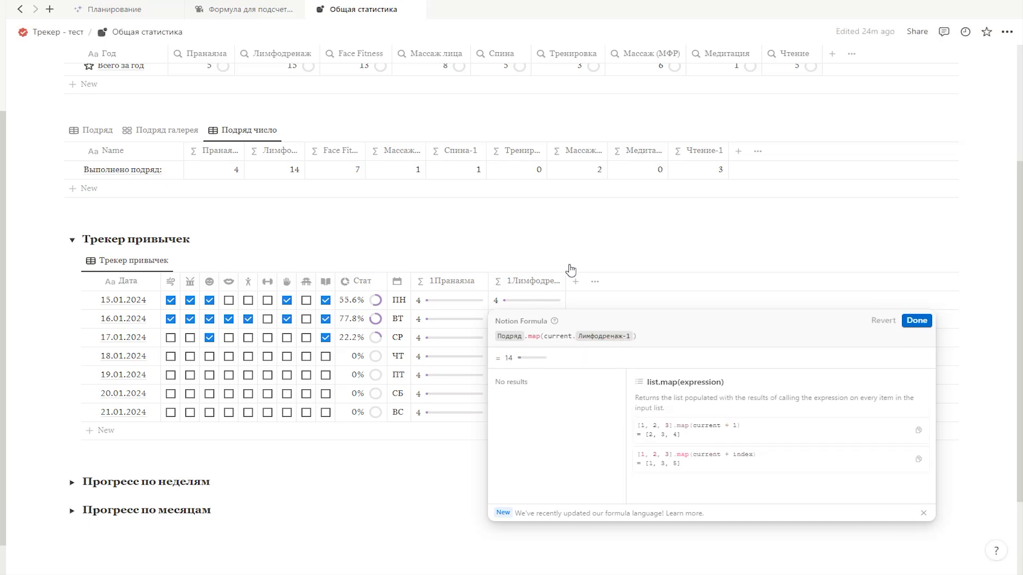
left_click(571, 271)
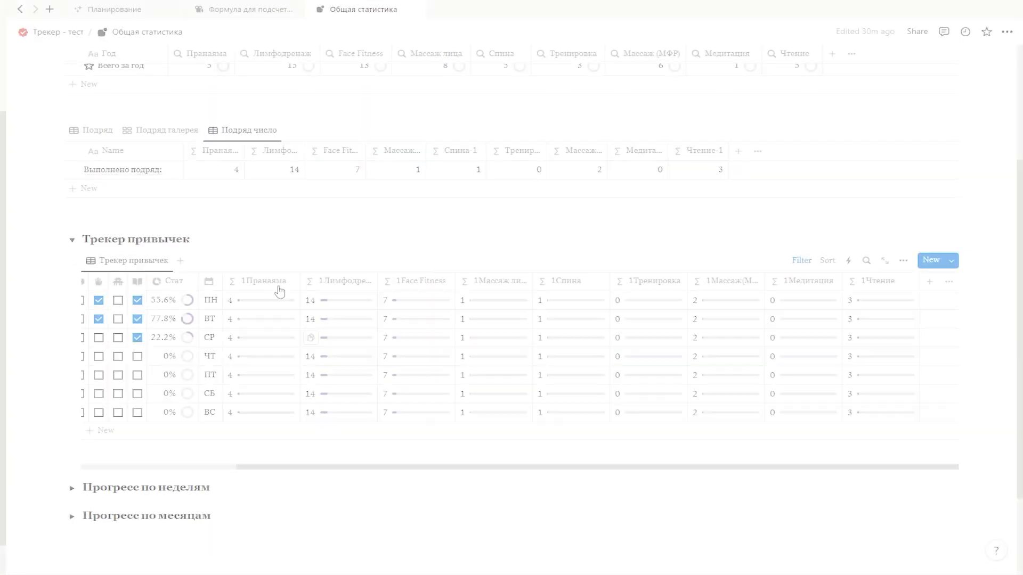
Step: Hide all nine count columns, from 1Пранаяма through 1Чтение, in the Трекер привычек table view
left_click(263, 282)
left_click(271, 403)
left_click(338, 282)
left_click(349, 403)
left_click(420, 282)
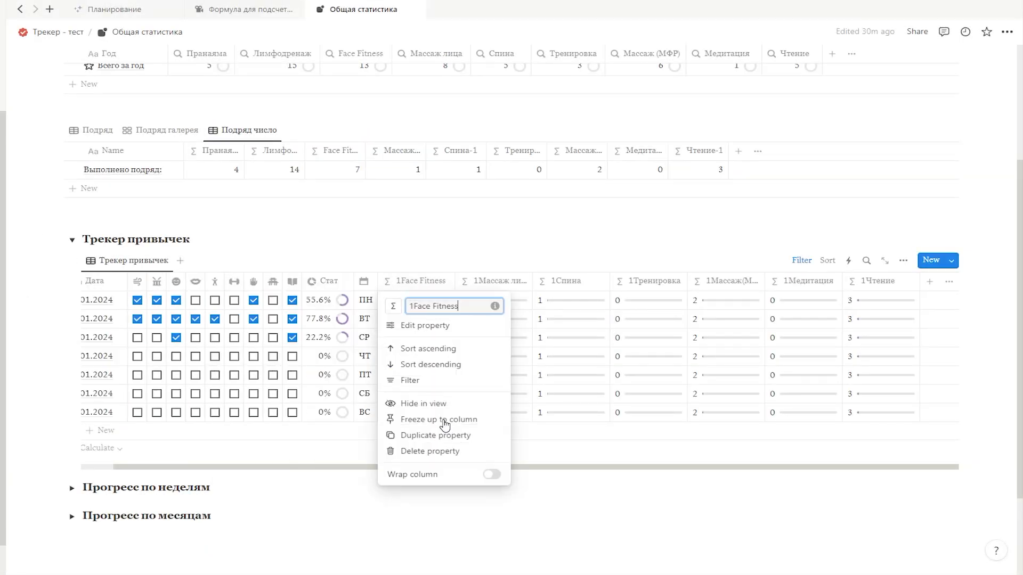
left_click(437, 403)
left_click(453, 282)
left_click(458, 403)
left_click(456, 282)
left_click(466, 403)
left_click(453, 282)
left_click(469, 403)
left_click(455, 282)
left_click(468, 403)
left_click(457, 283)
left_click(468, 403)
left_click(456, 283)
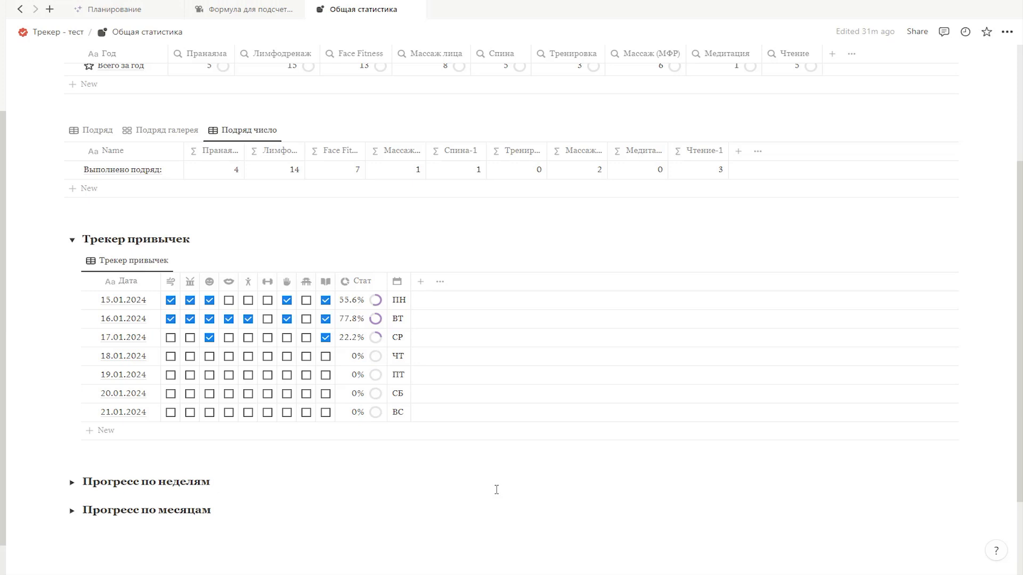
Step: Create a linked view of the Трекер привычек database below Прогресс по месяцам, copying its existing view
left_click(119, 261)
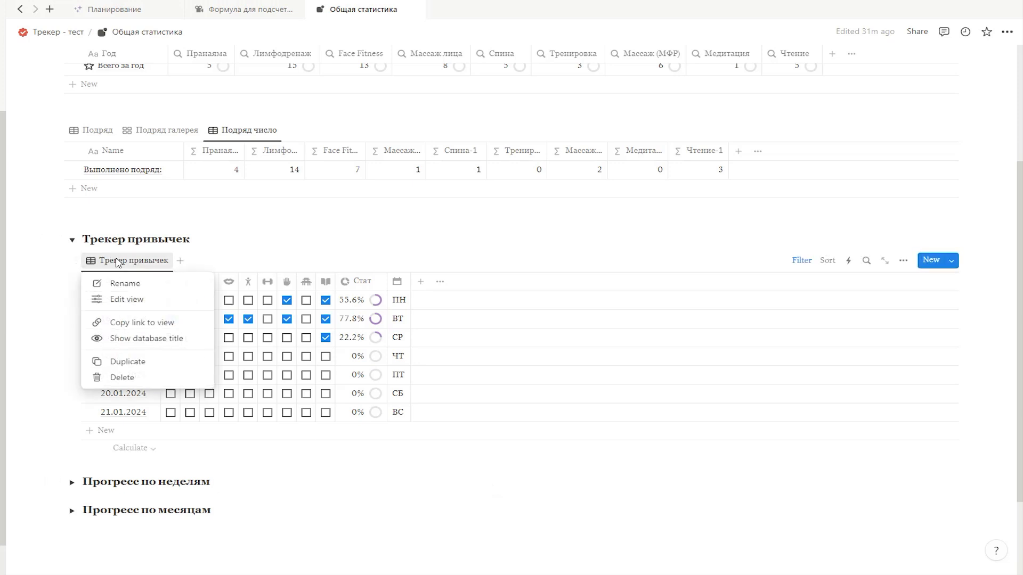
left_click(151, 323)
scroll(297, 468, "down", 2)
left_click(149, 449)
key("ctrl+v")
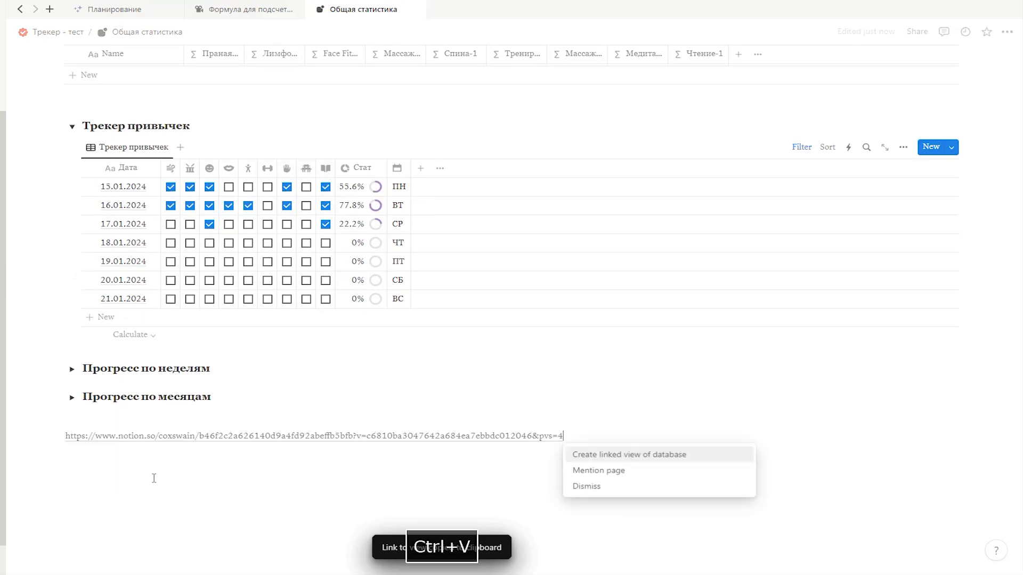
key("Return")
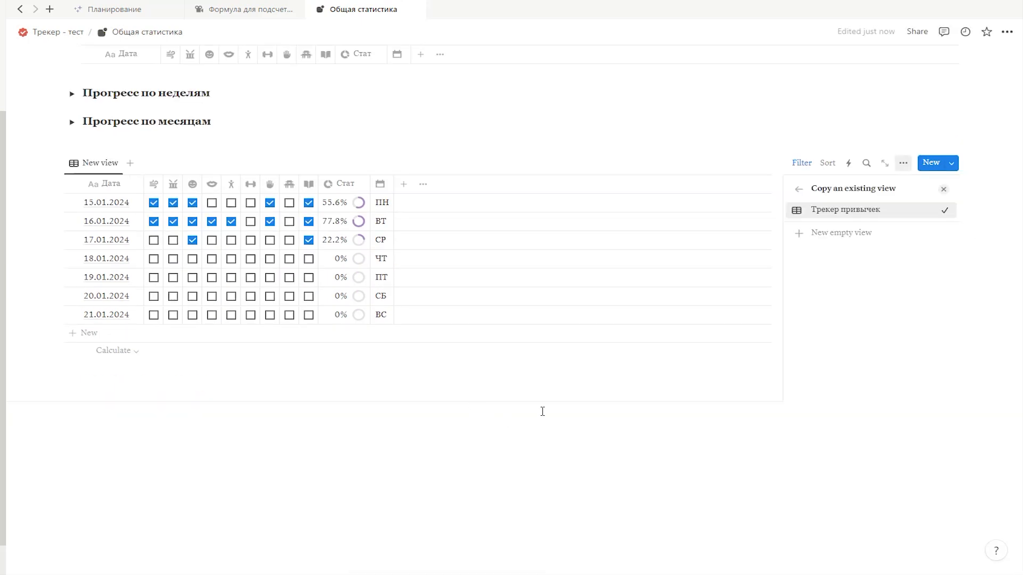
left_click(941, 190)
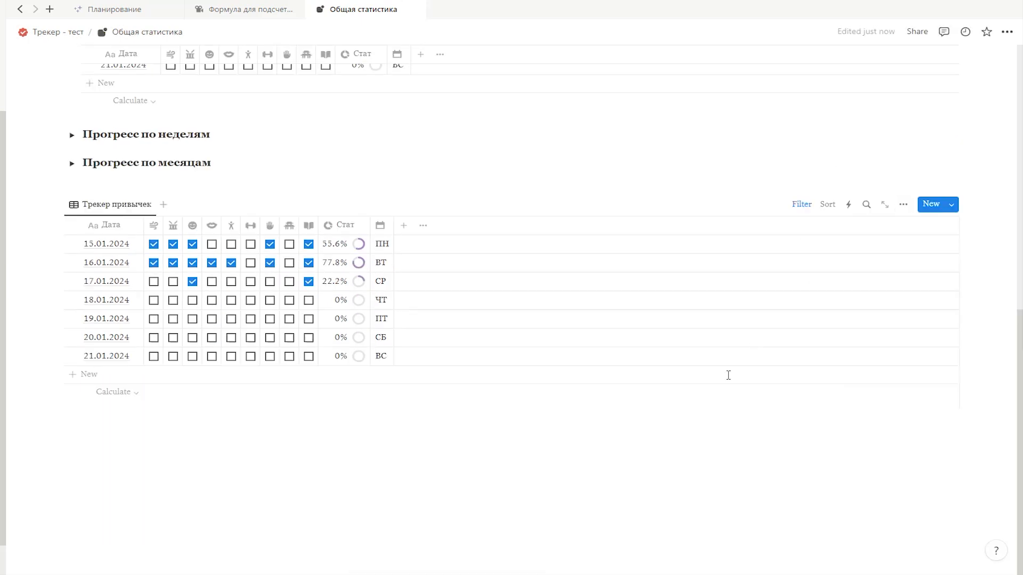
Step: Change the linked view's date filter to be relative to today, this day
left_click(803, 205)
left_click(89, 233)
left_click(232, 256)
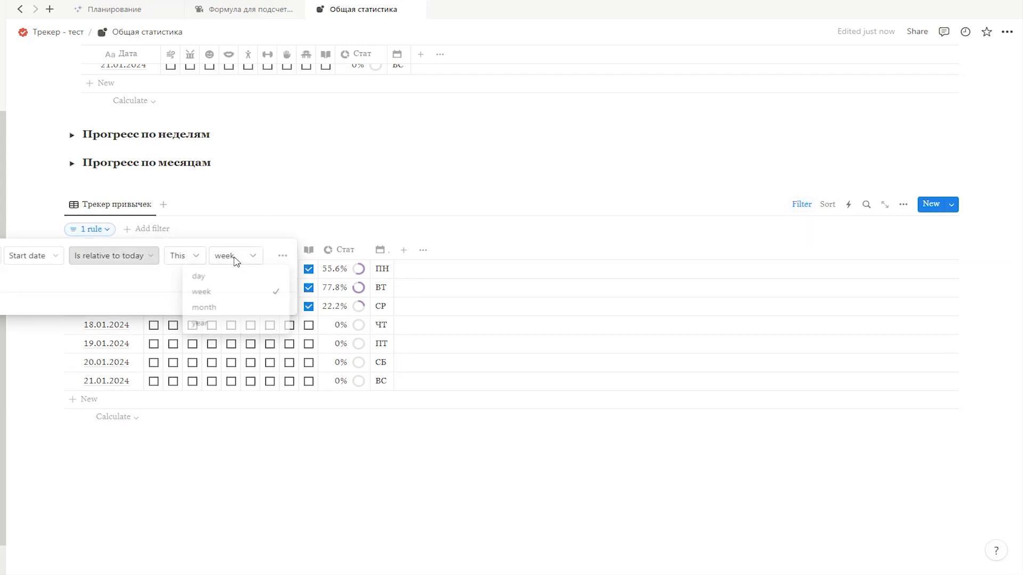
left_click(197, 274)
left_click(540, 461)
left_click(539, 461)
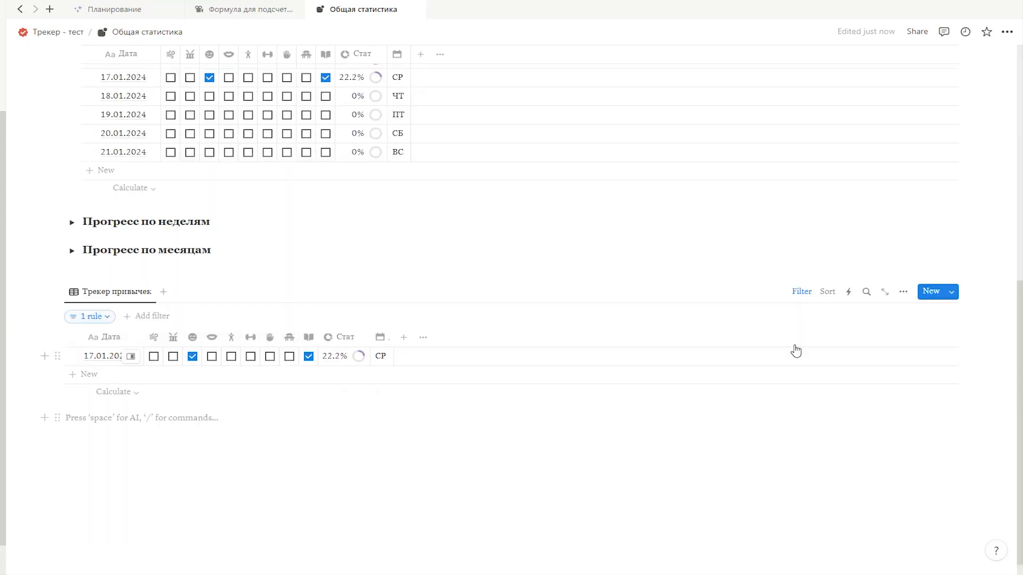
Step: Switch the linked Трекер привычек view to the Gallery layout with card preview set to None
left_click(903, 291)
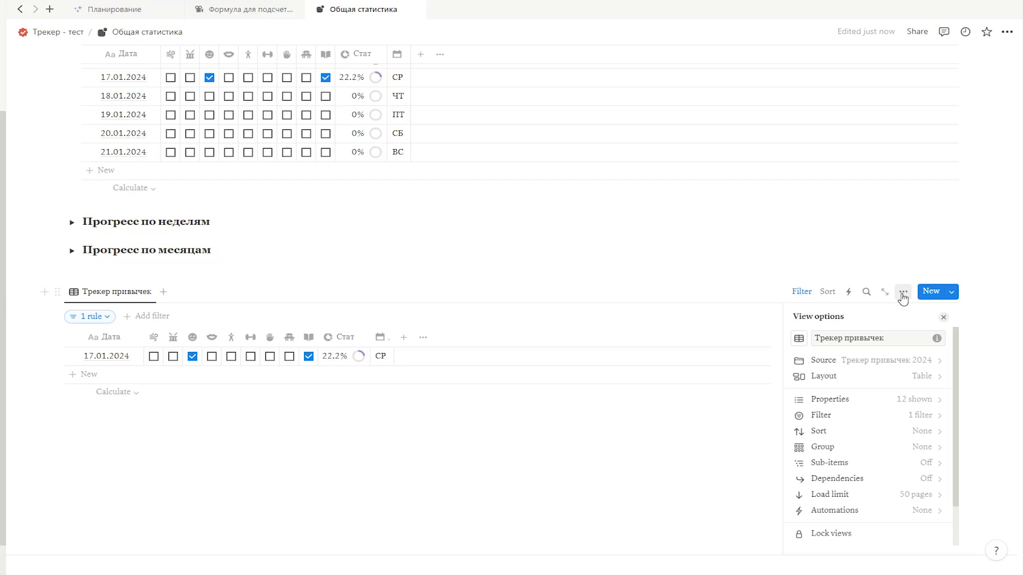
left_click(846, 383)
left_click(918, 391)
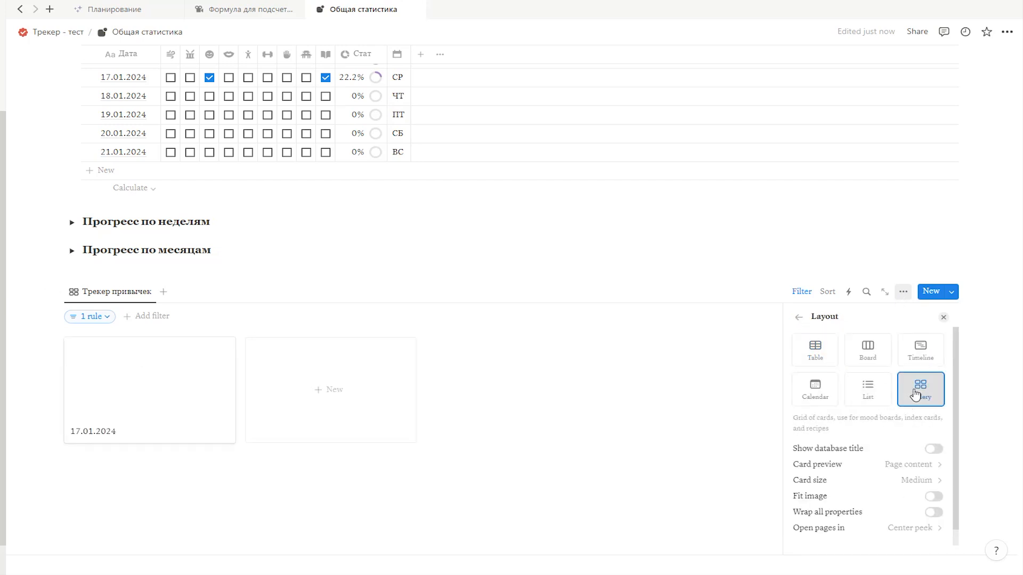
left_click(851, 472)
left_click(838, 484)
left_click(814, 479)
left_click(867, 519)
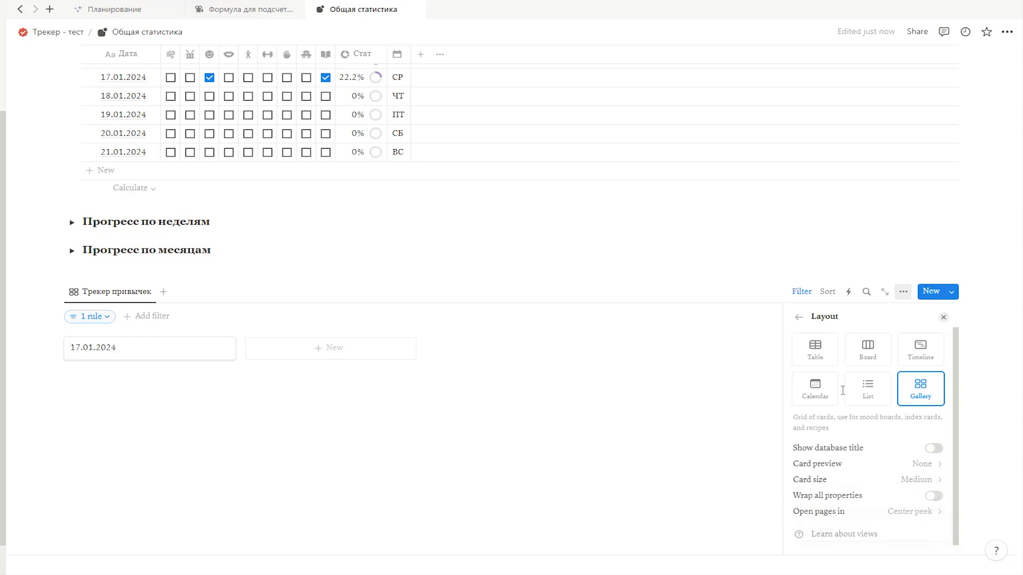
Step: Show the nine habit checkboxes and their nine count properties on the gallery cards
left_click(800, 320)
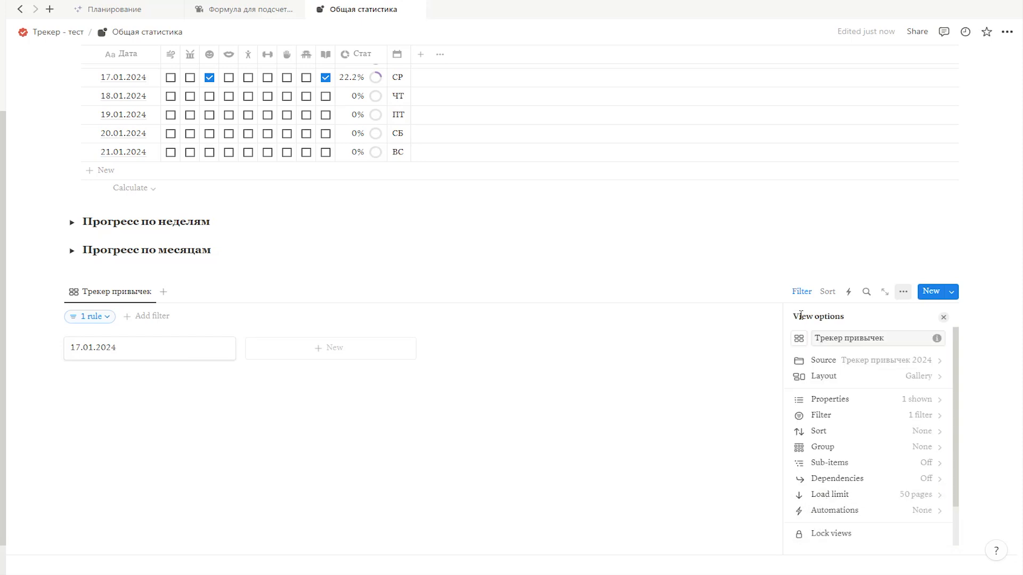
left_click(829, 399)
left_click(924, 418)
left_click(924, 434)
left_click(924, 450)
left_click(925, 466)
left_click(924, 482)
scroll(869, 440, "down", 2)
left_click(924, 384)
left_click(924, 400)
left_click(925, 417)
left_click(925, 432)
scroll(925, 429, "down", 1)
left_click(925, 423)
left_click(925, 439)
left_click(925, 455)
left_click(925, 469)
left_click(925, 485)
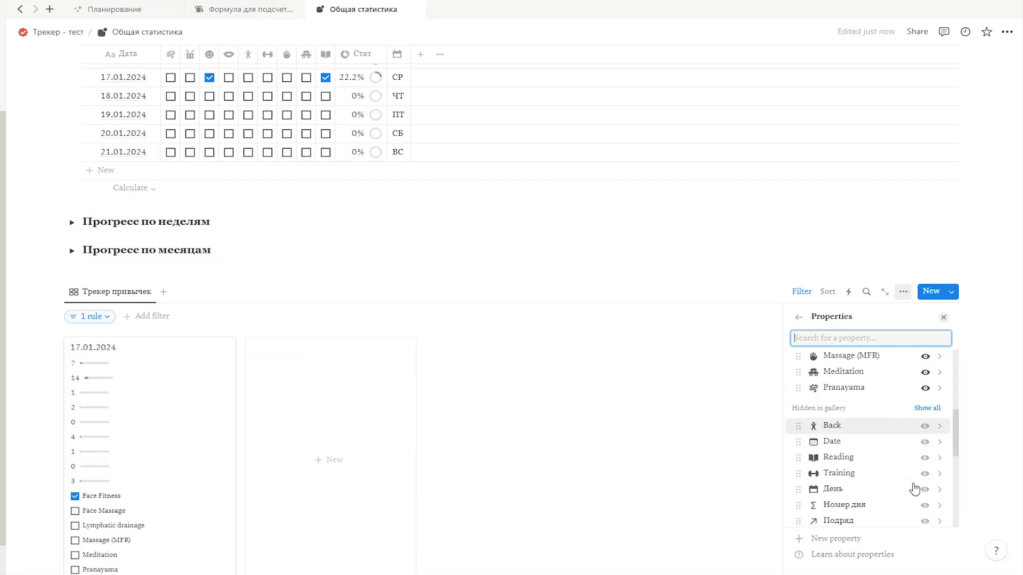
left_click(925, 405)
Step: Reorder the card properties to begin with Pranayama, Face Fitness, 1Face Fitness, Face Massage and 1Массаж лица
scroll(874, 469, "up", 2)
left_click_drag(798, 458, 798, 397)
scroll(797, 426, "down", 2)
left_click_drag(798, 490, 798, 412)
left_click_drag(798, 442, 798, 428)
scroll(799, 479, "down", 1)
left_click_drag(798, 513, 799, 406)
scroll(805, 479, "down", 1)
scroll(804, 450, "up", 1)
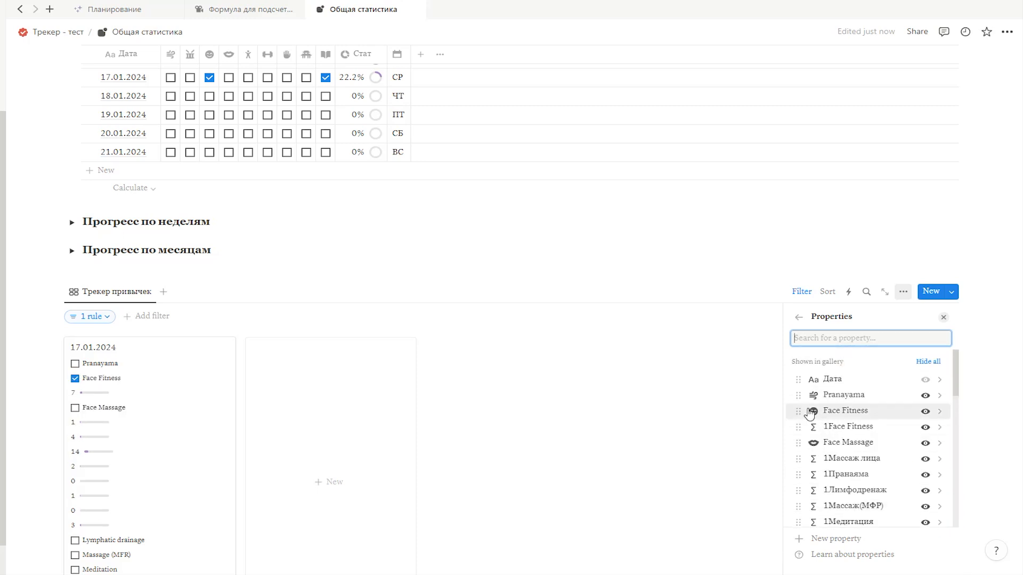
Step: Move 1Пранаяма under Pranayama and place each remaining habit checkbox directly above its own count property
left_click_drag(798, 474, 797, 412)
scroll(820, 498, "down", 1)
left_click_drag(798, 499, 799, 441)
scroll(801, 458, "down", 1)
left_click_drag(798, 520, 799, 431)
scroll(808, 493, "down", 1)
left_click_drag(798, 493, 804, 418)
left_click(697, 423)
scroll(682, 421, "down", 3)
scroll(639, 407, "up", 1)
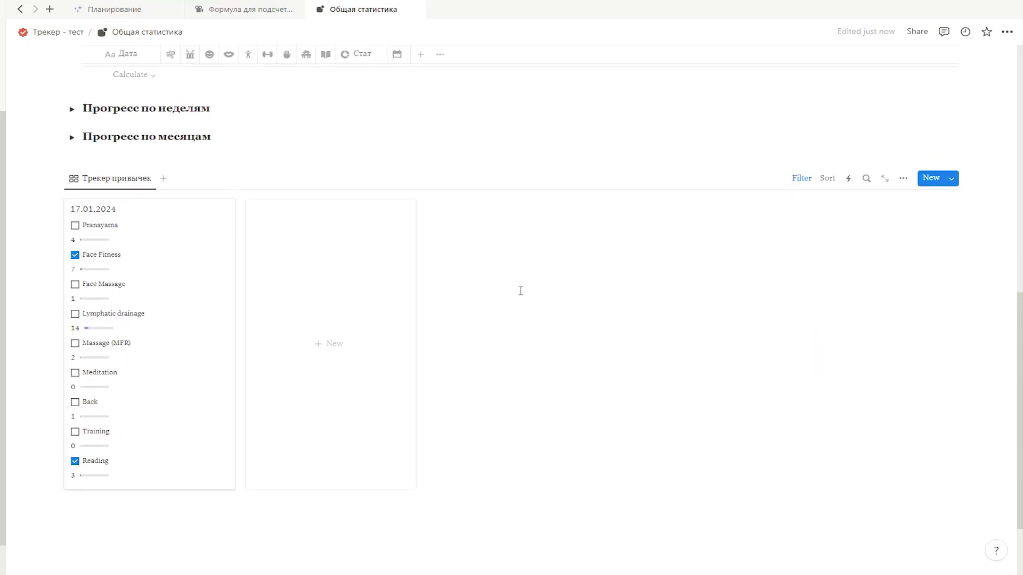
Step: On the 17.01.2024 card, check Face Massage and Lymphatic drainage, uncheck Face Fitness, and toggle Pranayama on and off
left_click(75, 225)
left_click(75, 283)
left_click(76, 314)
left_click(74, 256)
left_click(75, 226)
left_click(652, 366)
left_click(988, 326)
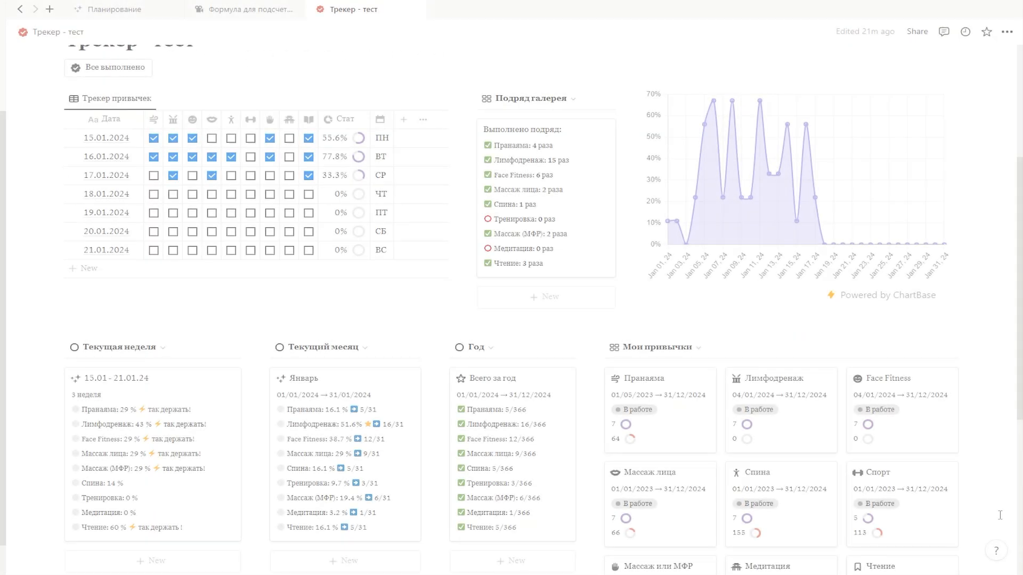